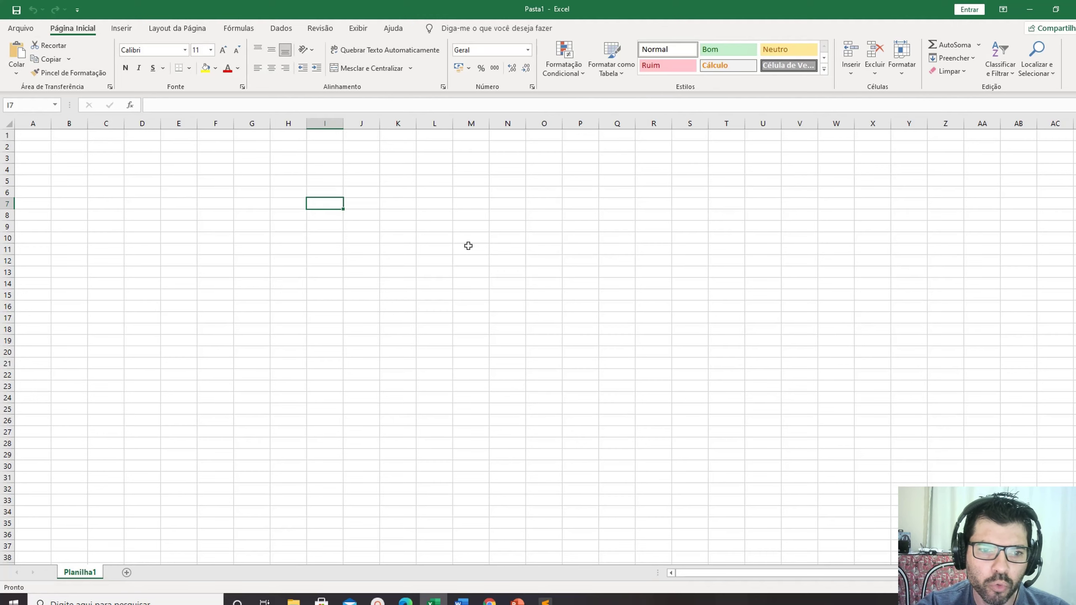
click(353, 193)
click(440, 185)
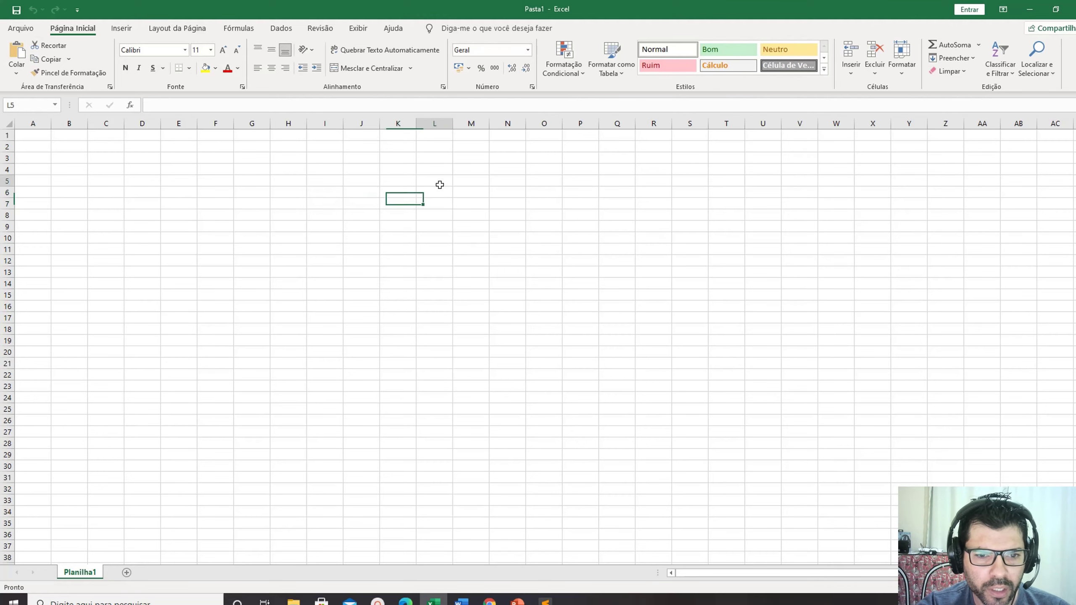
click(484, 228)
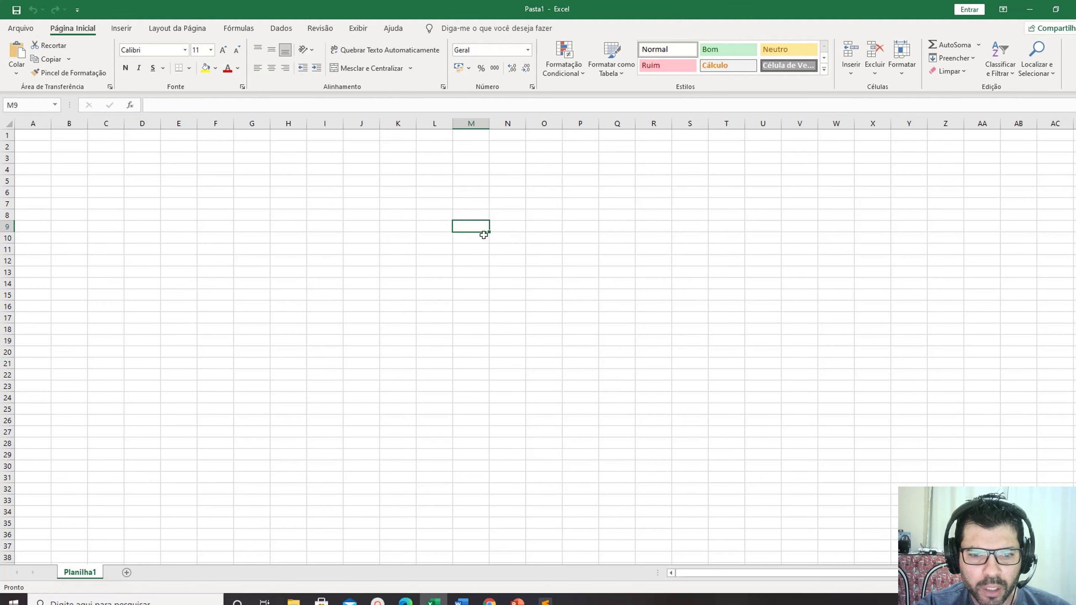
click(472, 203)
Enter the heading "Operadores Matemáticos" in cell M6.
click(471, 195)
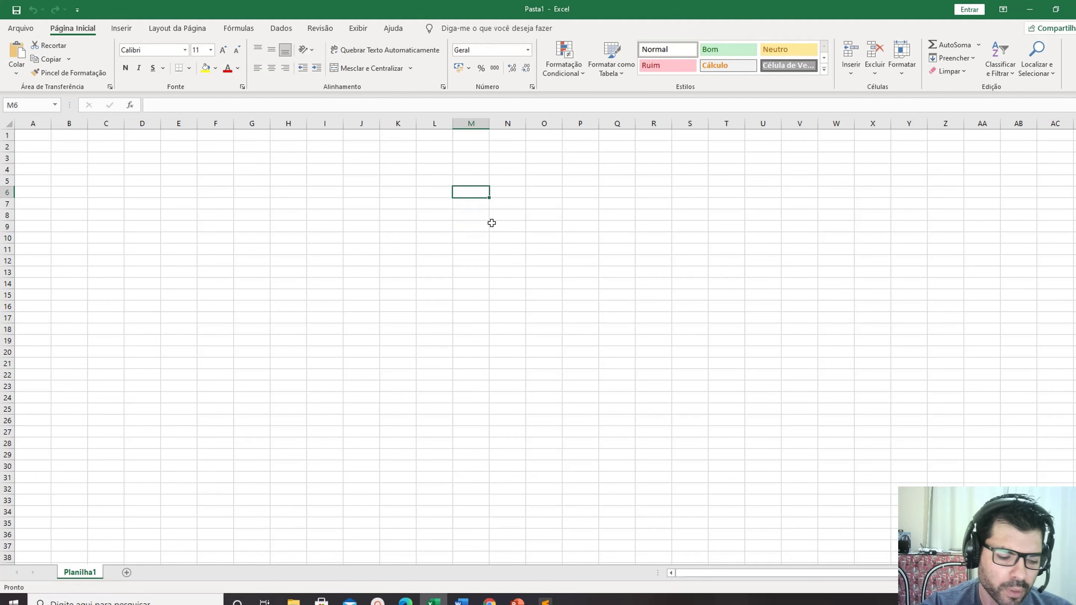
text(Operadp)
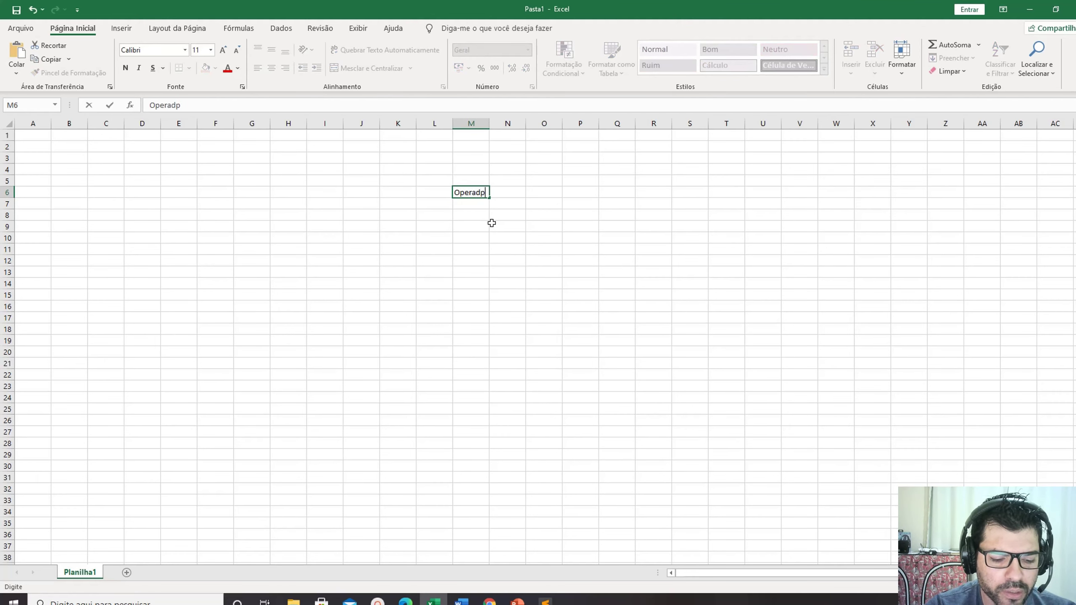
text(ores)
key(BackSpace)
key(BackSpace)
key(BackSpace)
key(BackSpace)
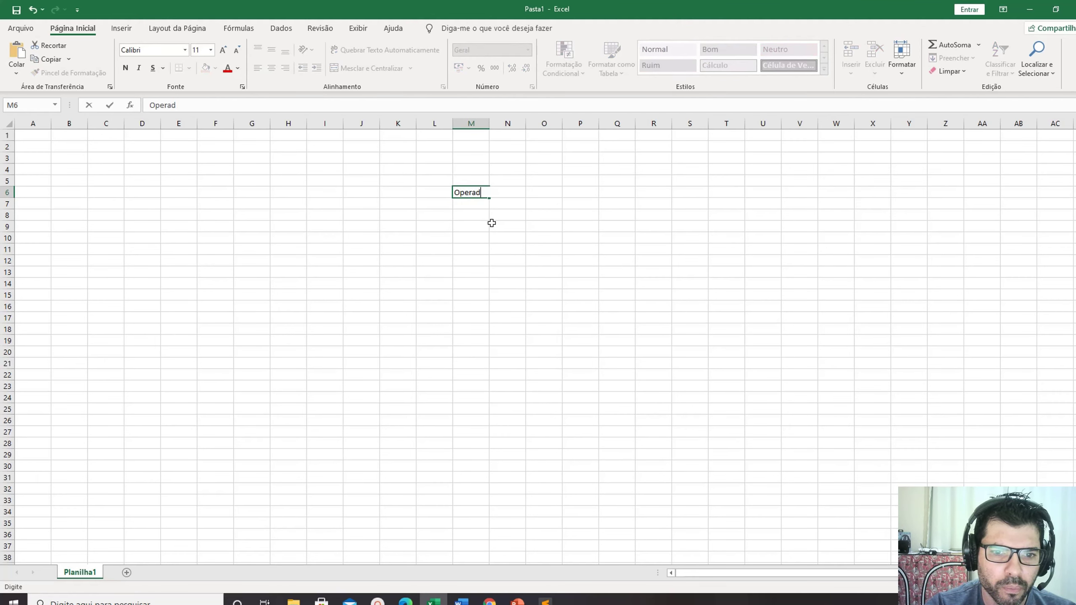
text(ore)
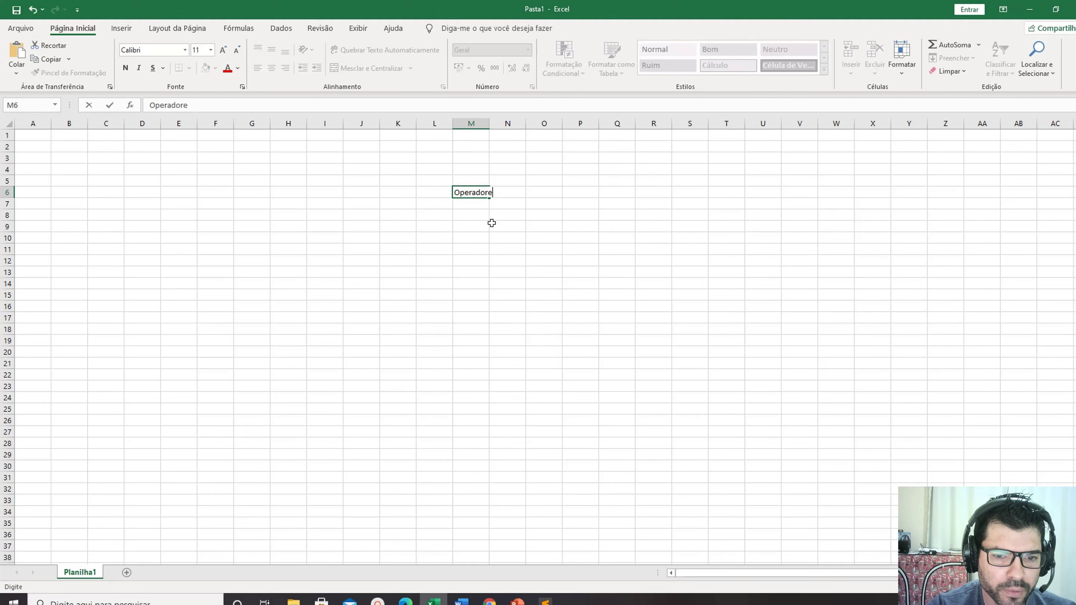
text(s Má)
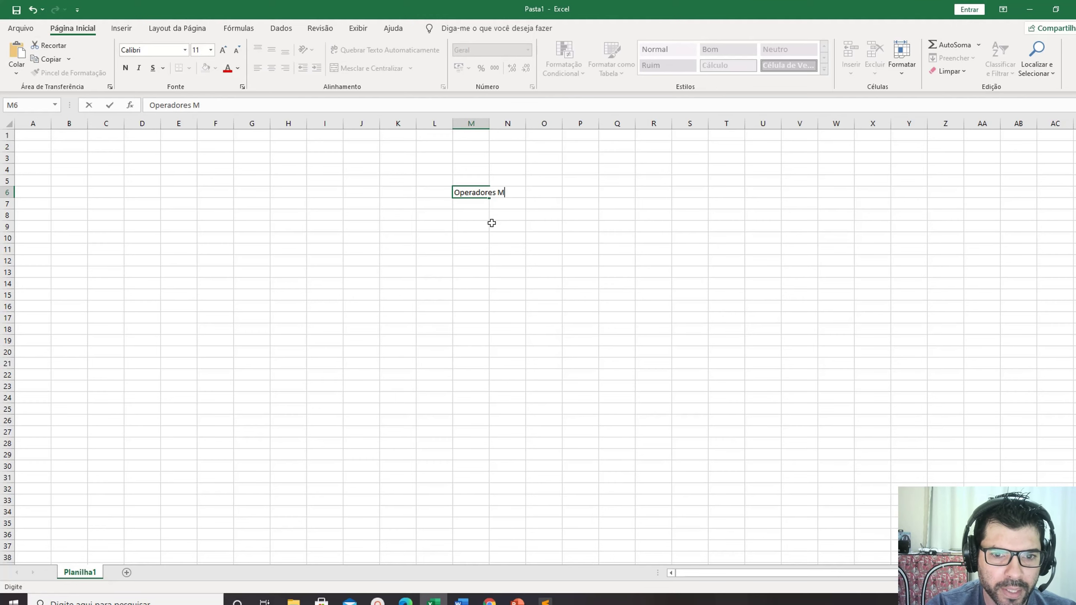
key(BackSpace)
text(Matem)
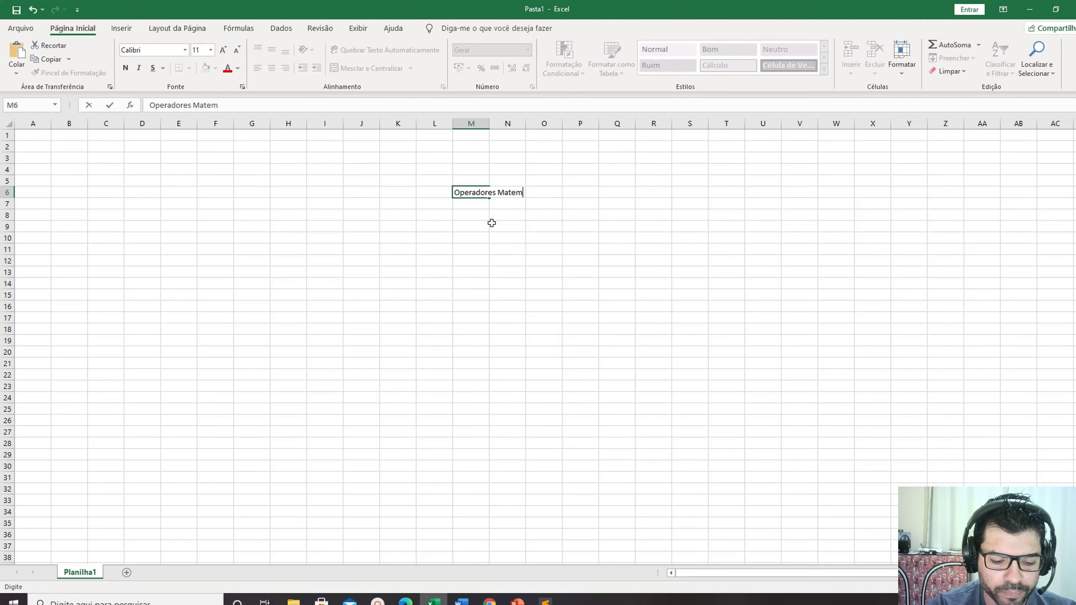
text(áticos)
key(Return)
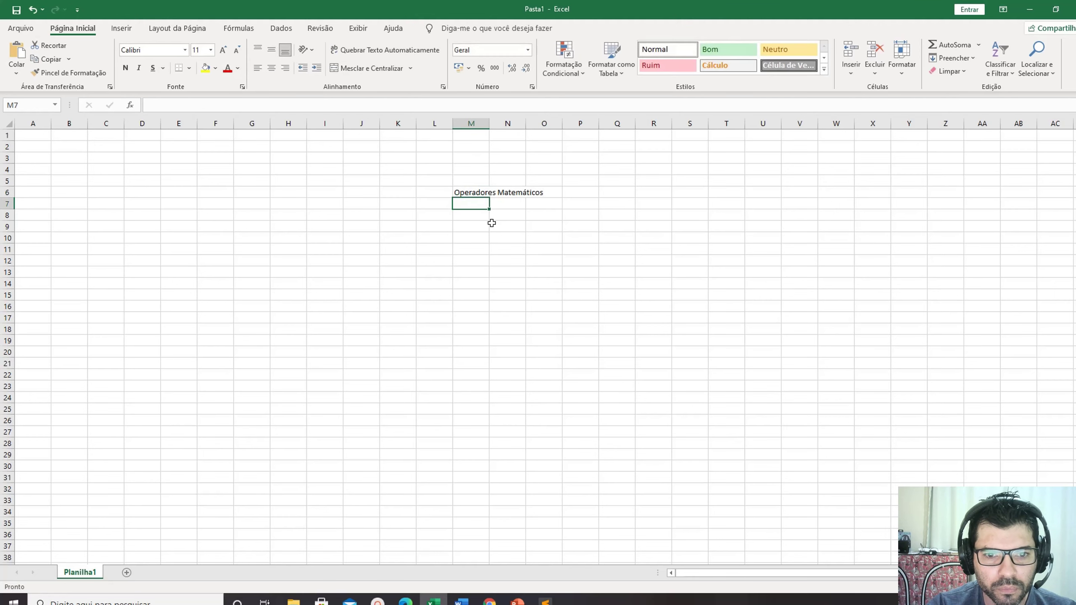
List the addition operator + in cell M8 and the subtraction operator - in cell M9, leaving row 7 blank.
key(Return)
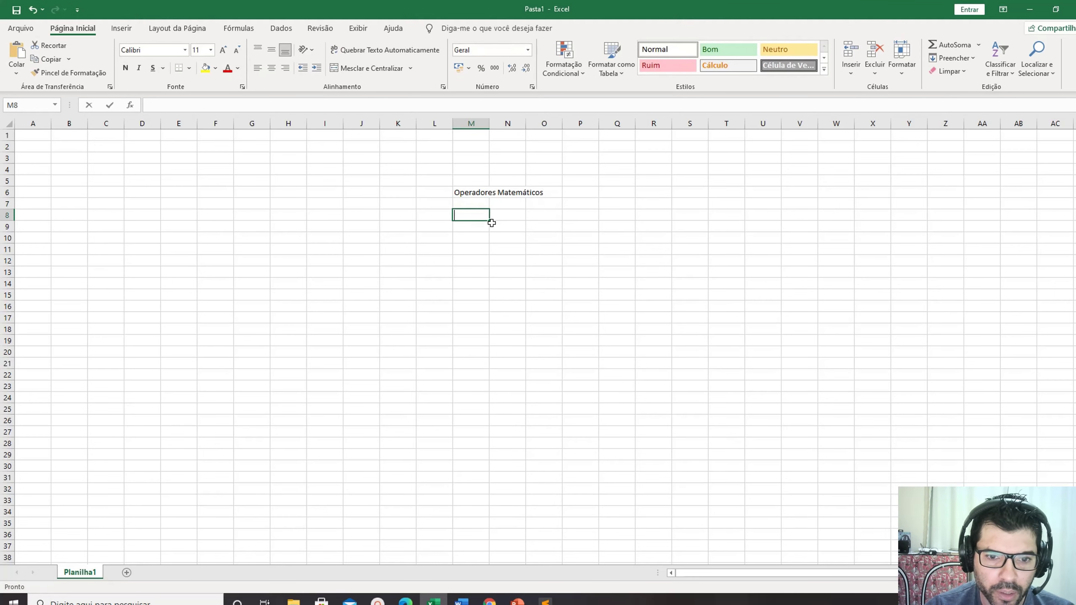
text(+)
key(Return)
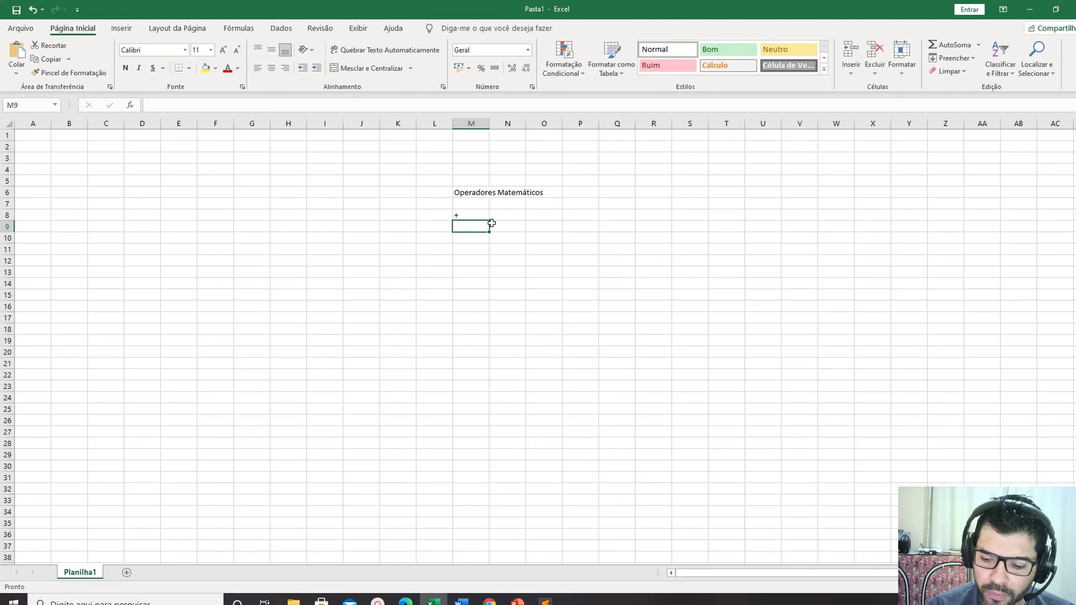
text(-)
key(Return)
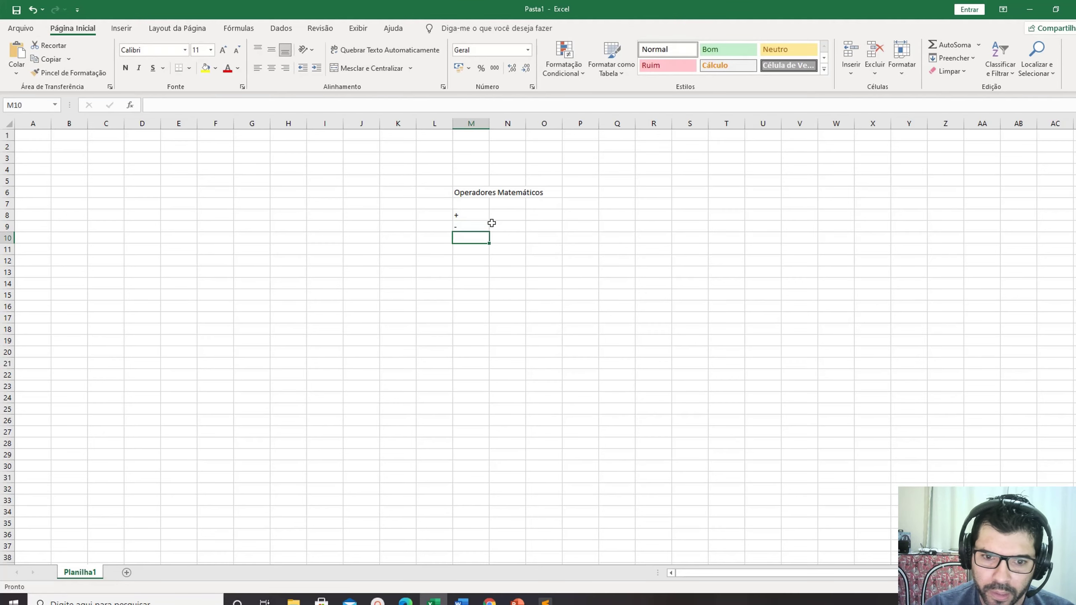
Continue the operator list with / in cell M10 and * in cell M11.
ctrl+scroll(504, 255, up, 3)
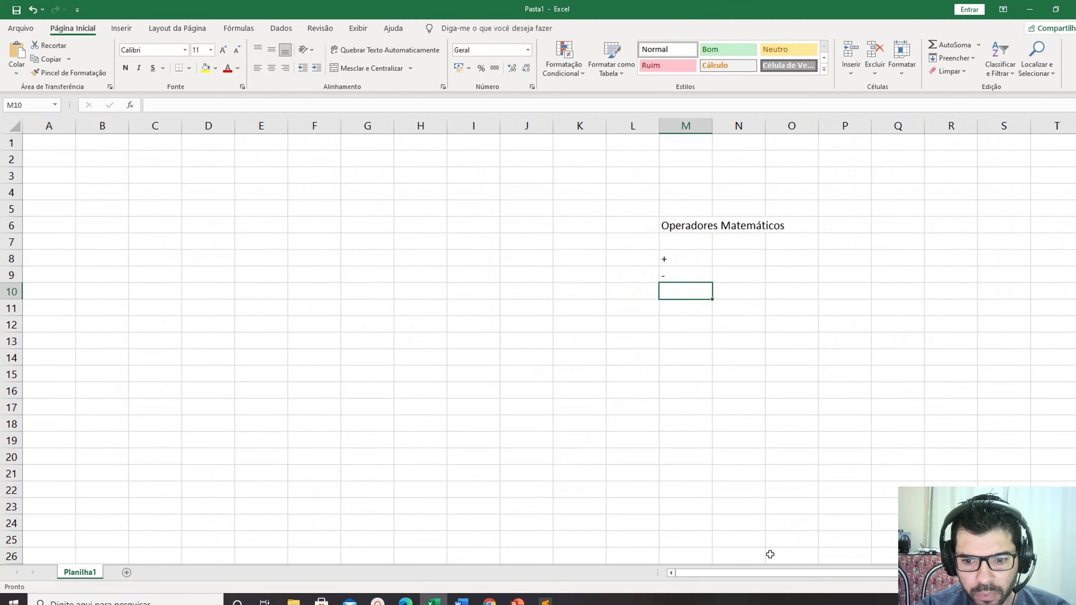
drag(753, 573, 844, 572)
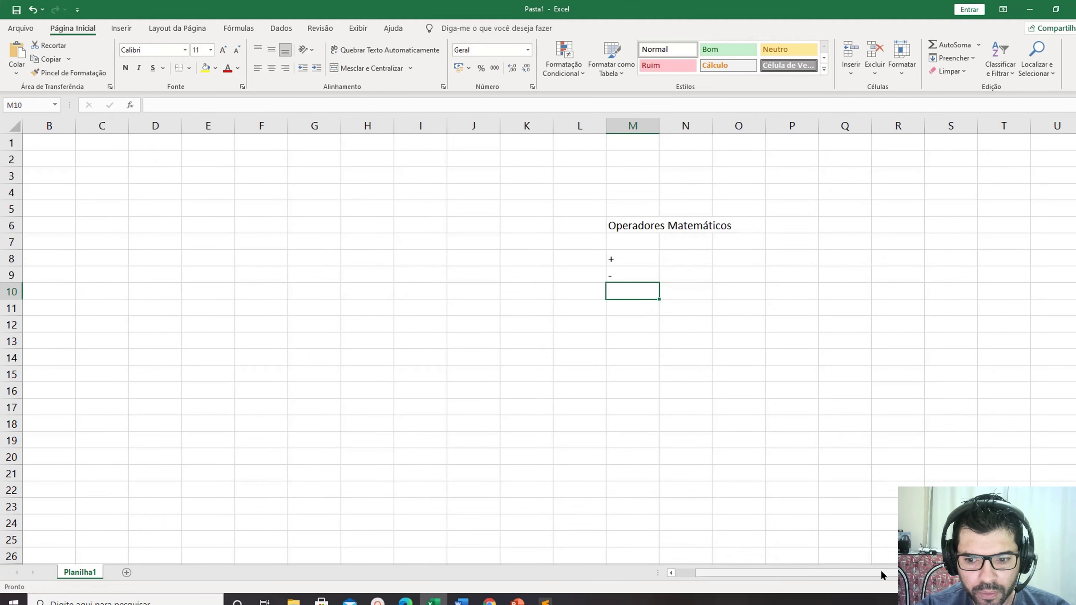
ctrl+scroll(687, 438, up, 2)
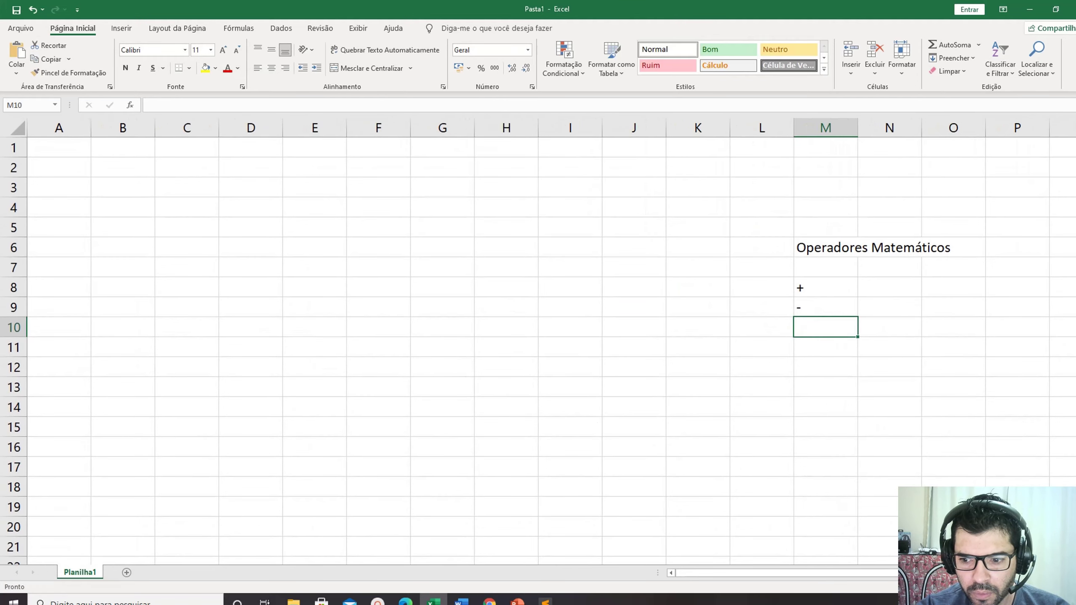
scroll(551, 340, right, 5)
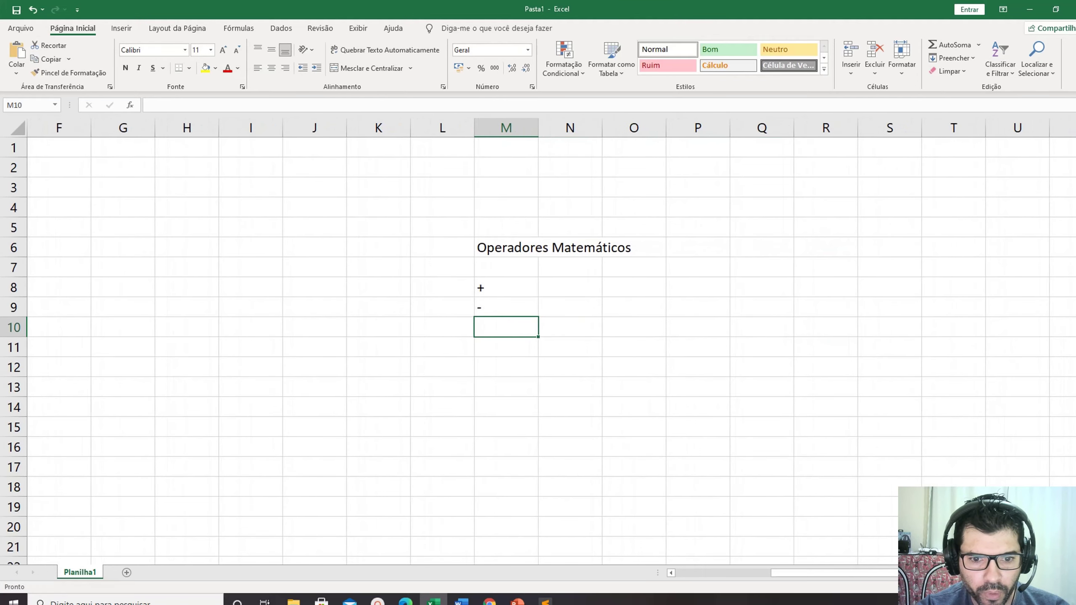
key(alt)
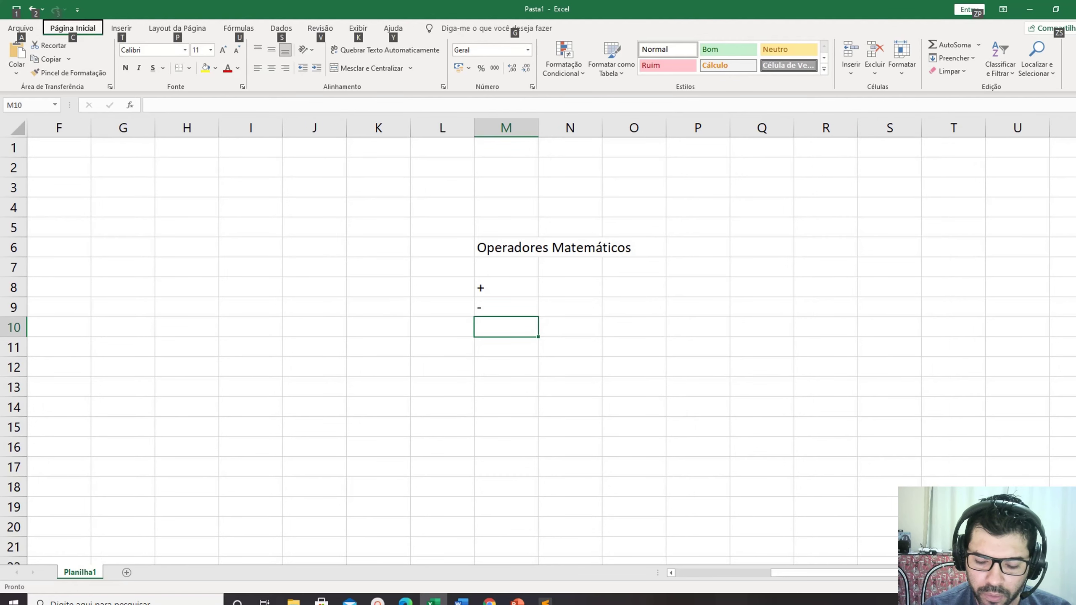
double_click(486, 329)
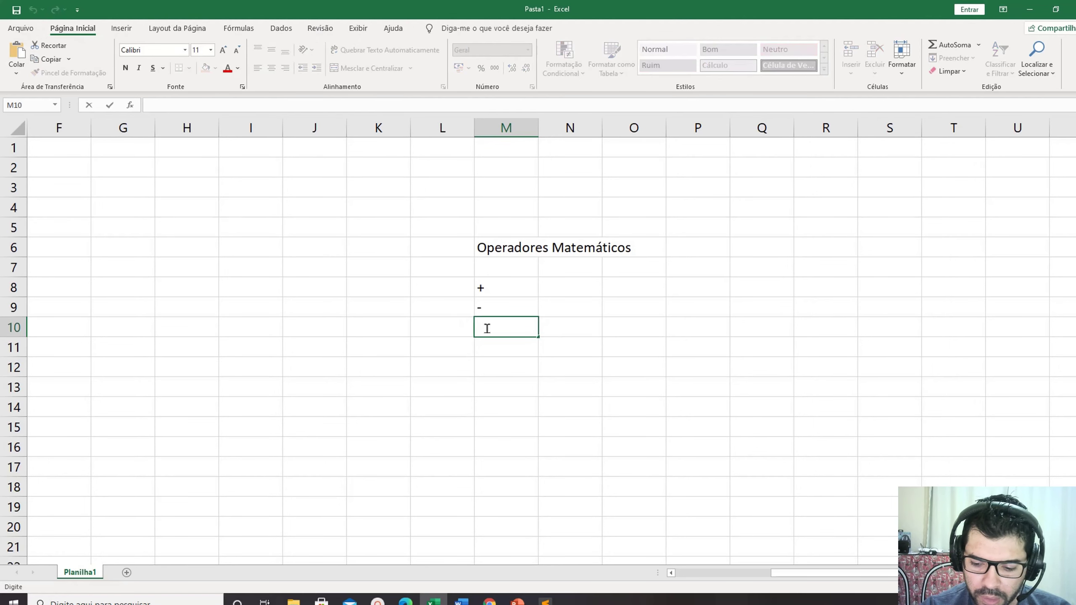
text(/)
key(Return)
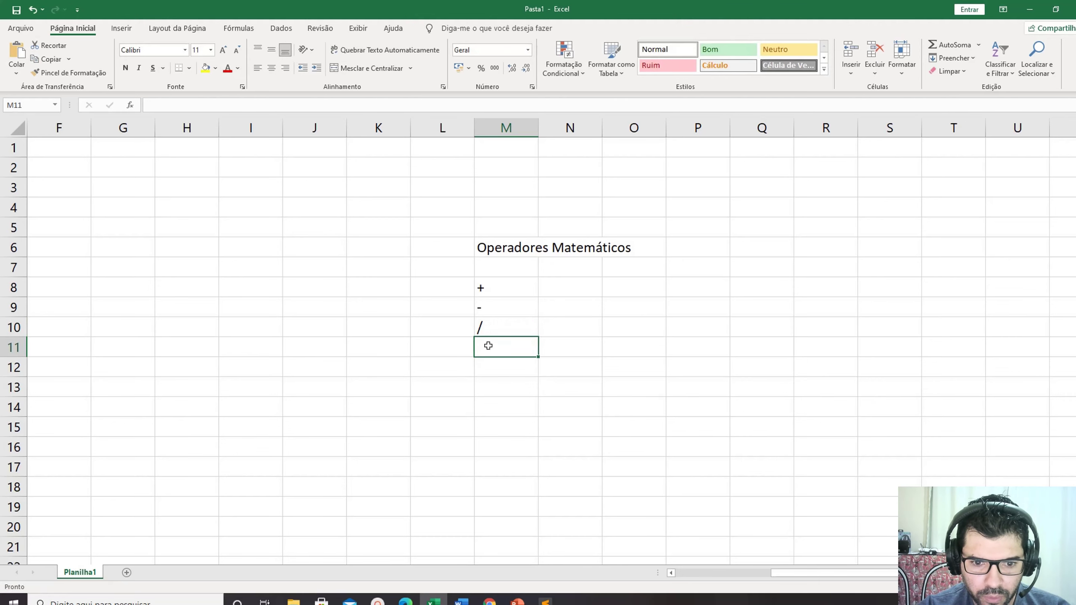
double_click(488, 346)
text(*)
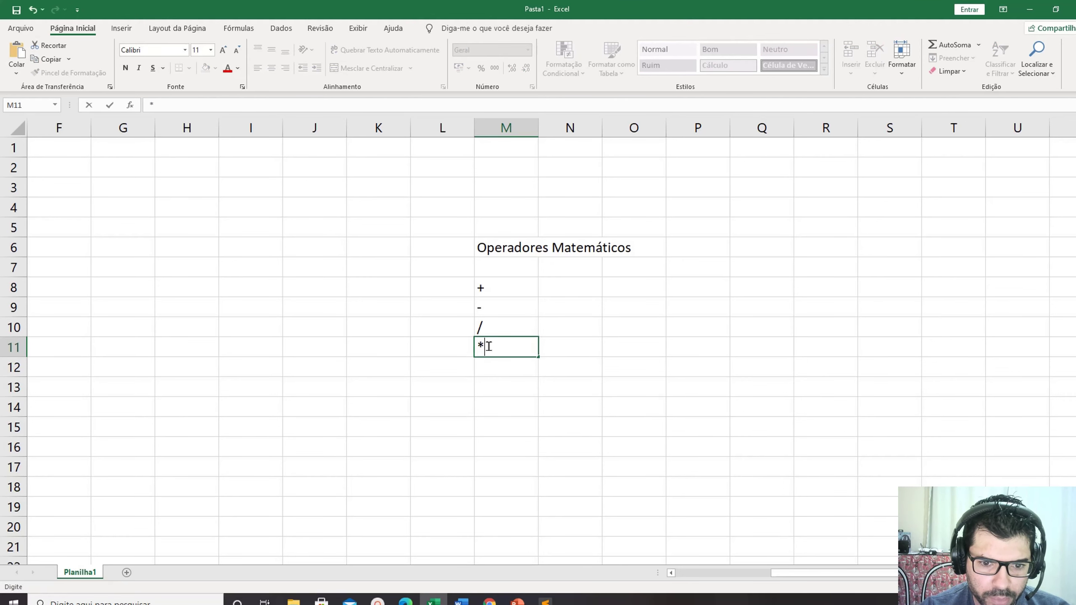
key(Return)
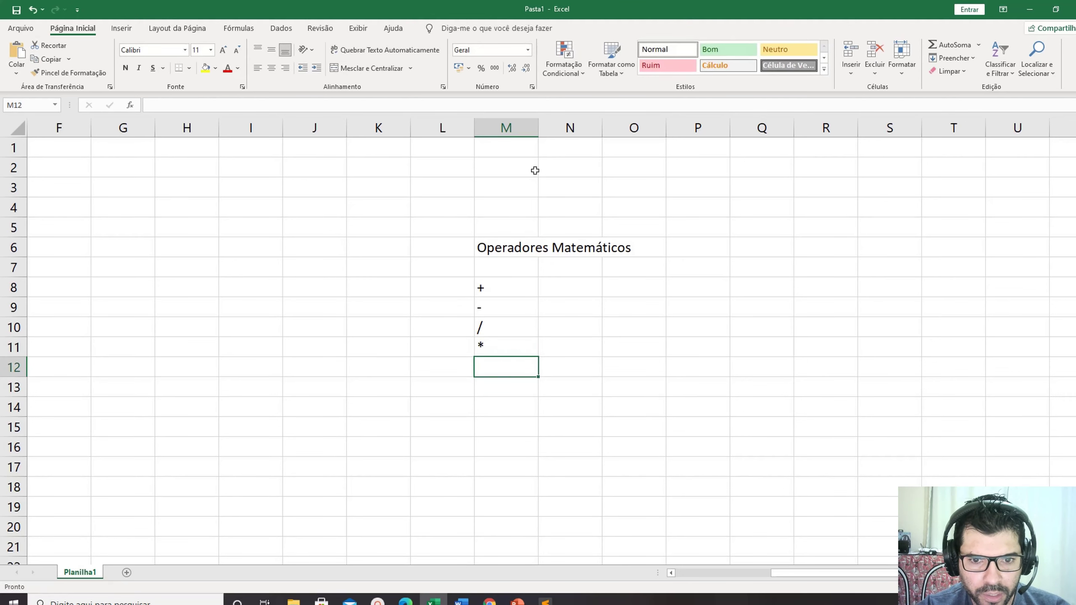
Add the exponent operator ^ in cell M12, below the asterisk.
click(555, 287)
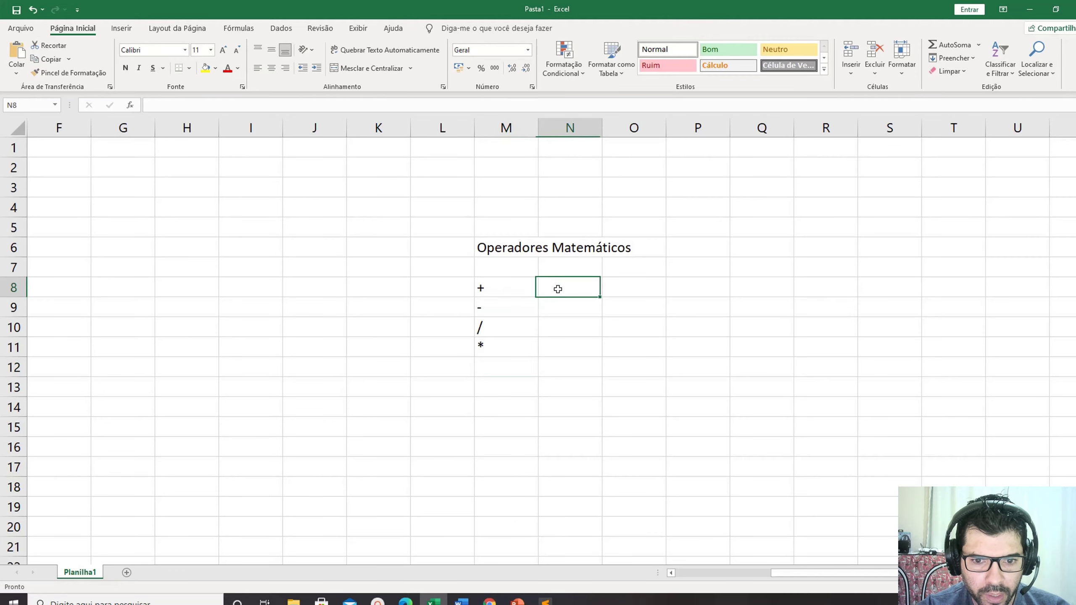
click(511, 372)
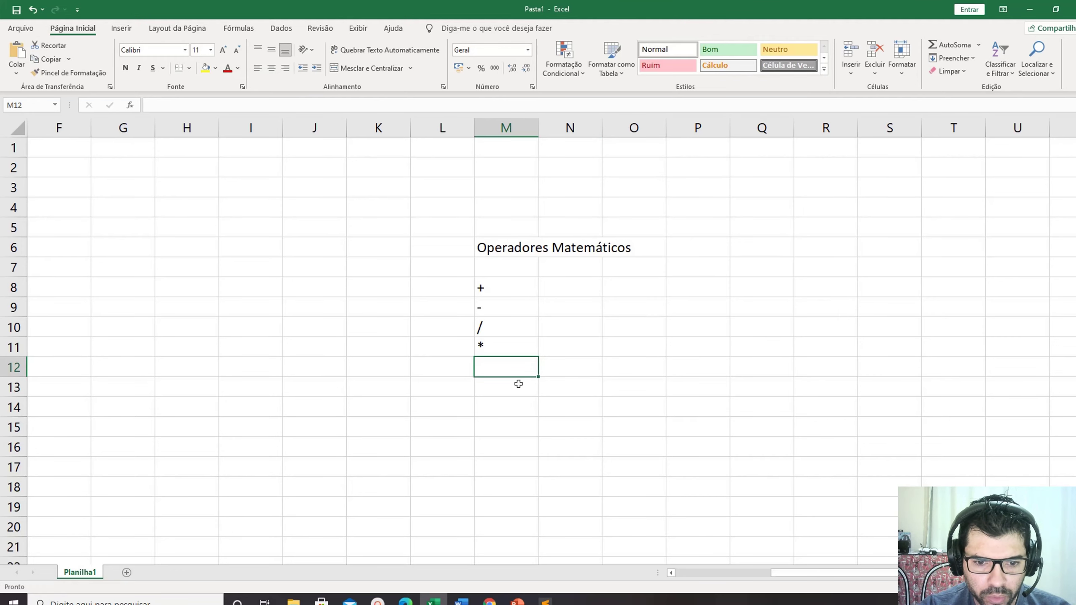
double_click(514, 364)
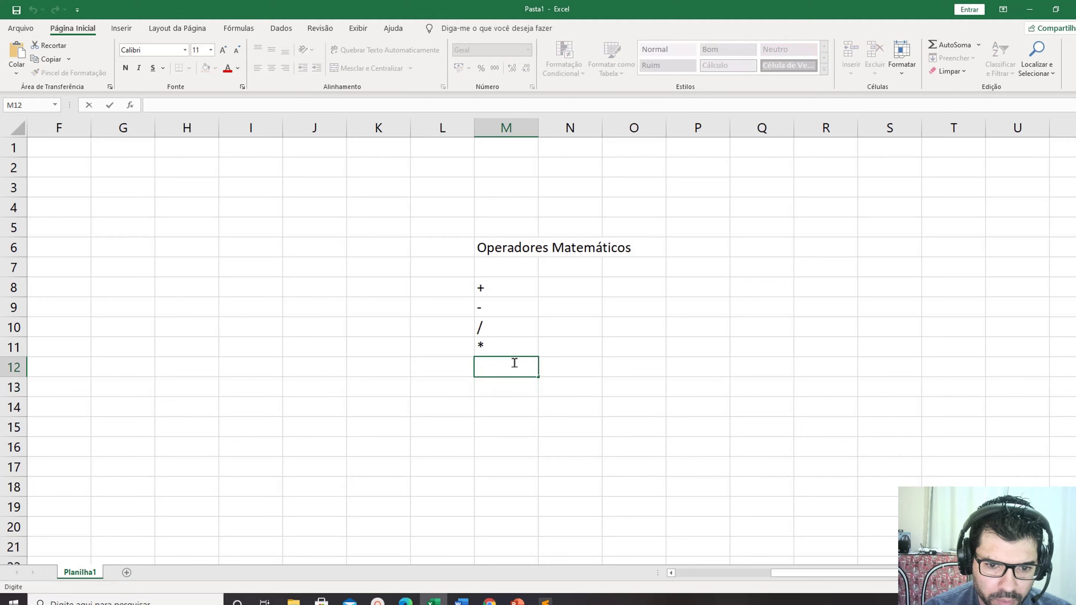
key(Return)
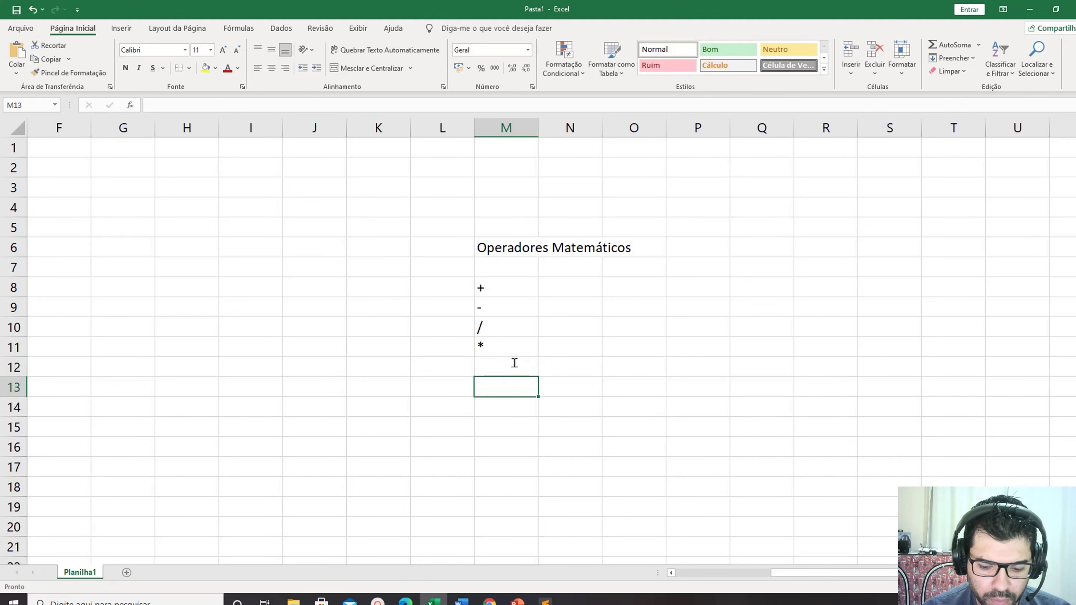
click(514, 363)
double_click(515, 363)
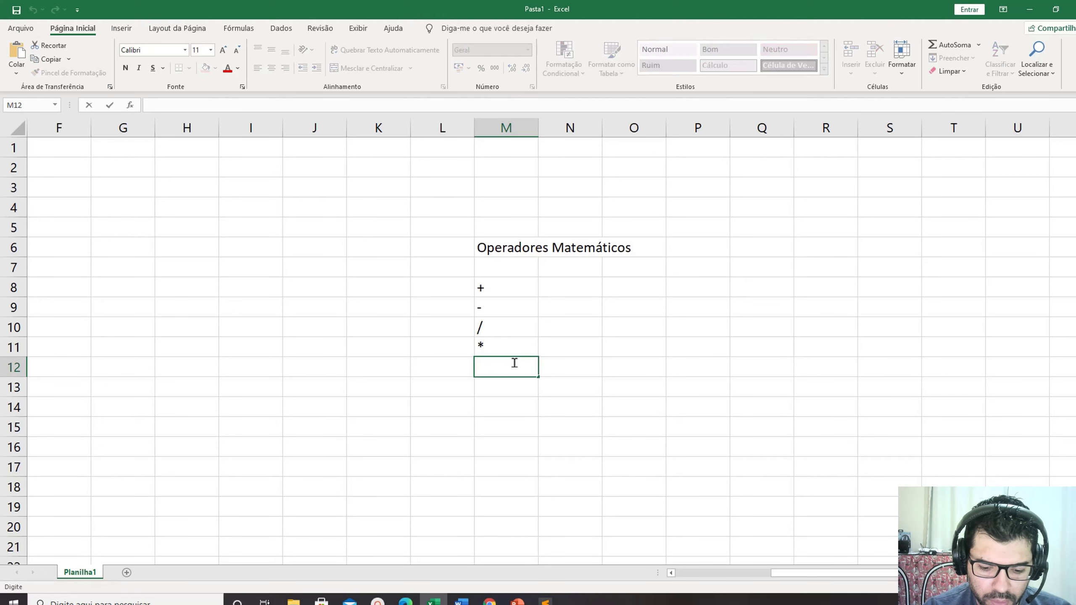
text(^)
key(Return)
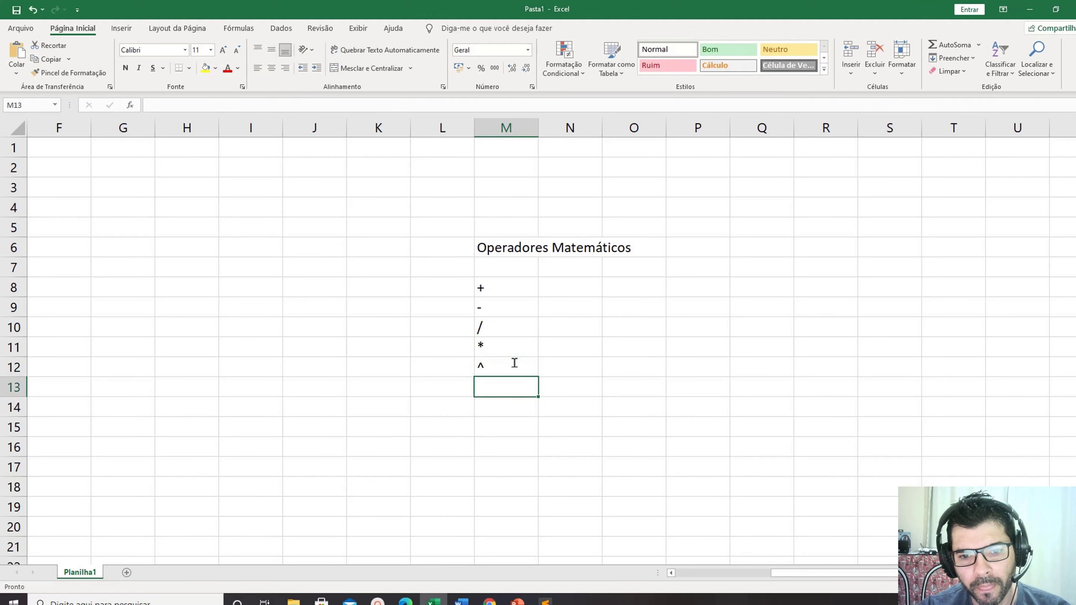
Label the ^ operator as "Potência" in cell N12.
click(502, 359)
click(560, 359)
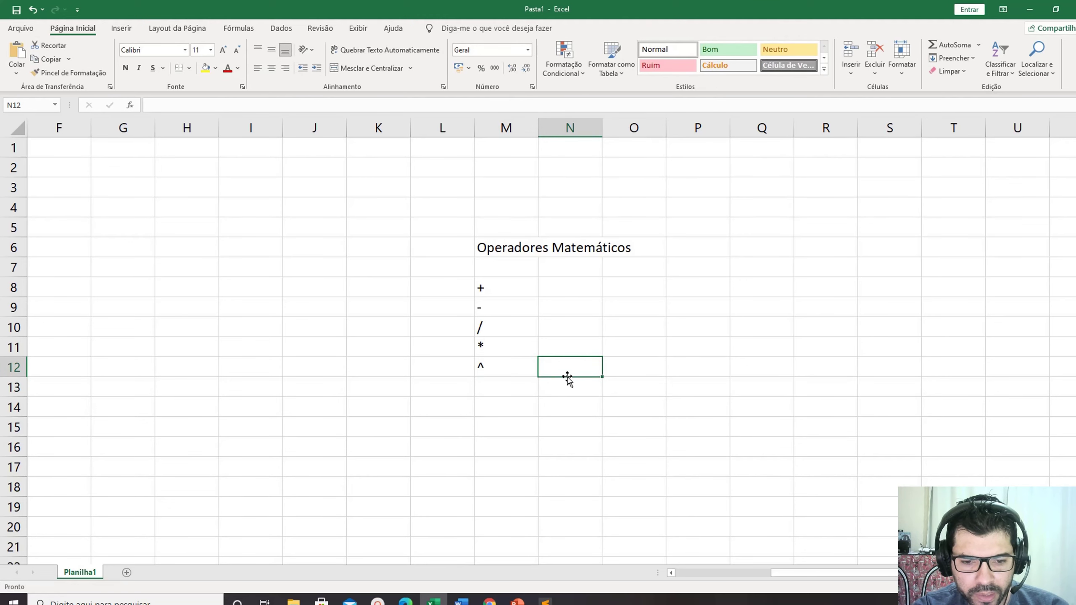
text(Po)
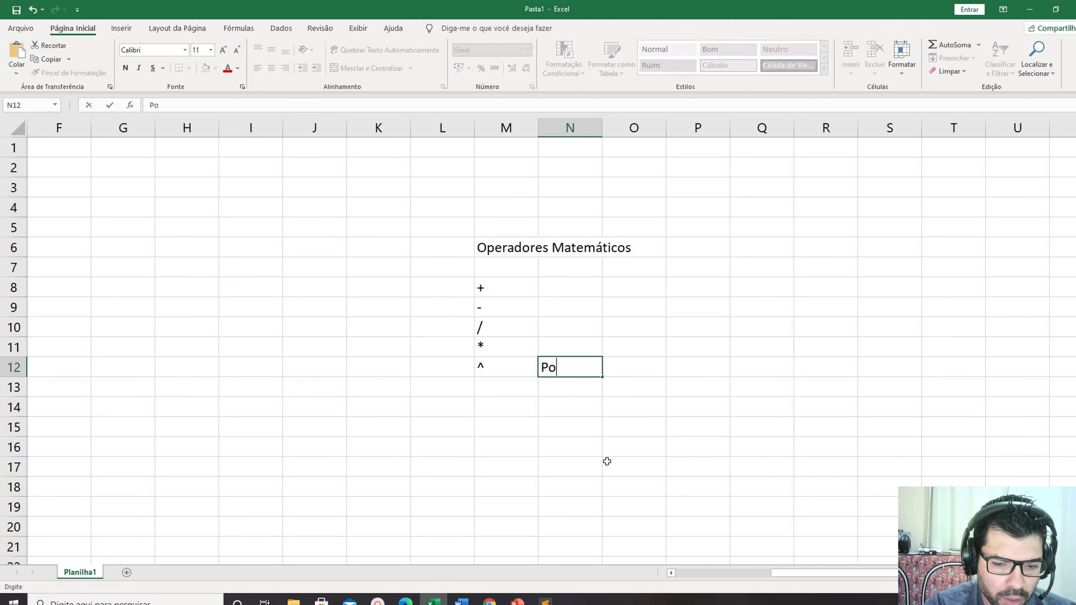
text(tência)
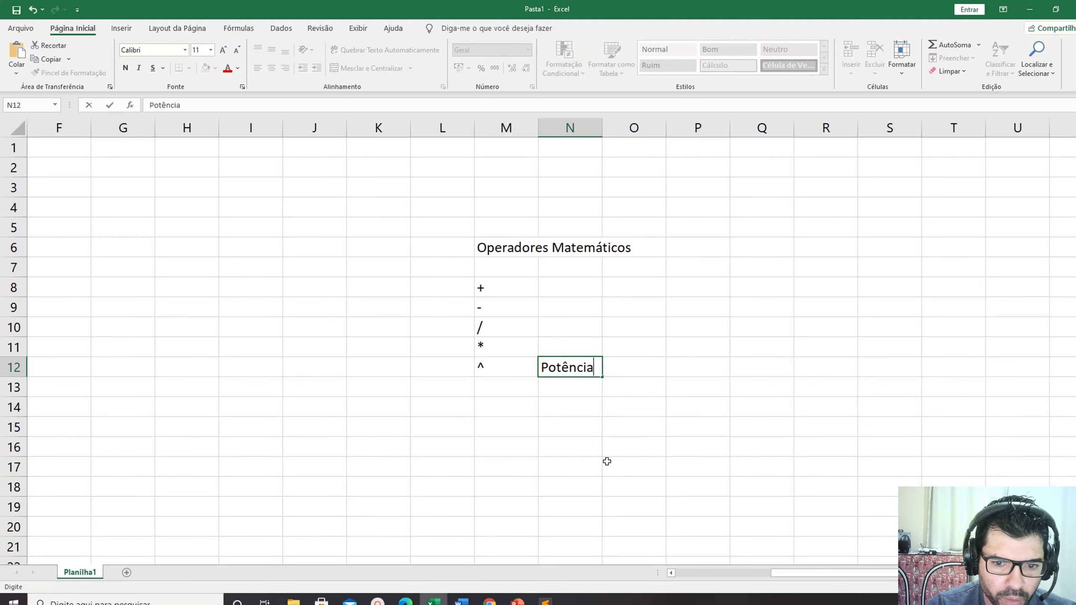
key(Return)
Label the +, - and / operators as "Adição", "Subtração" and "Divisão" in cells N8 to N10.
click(561, 289)
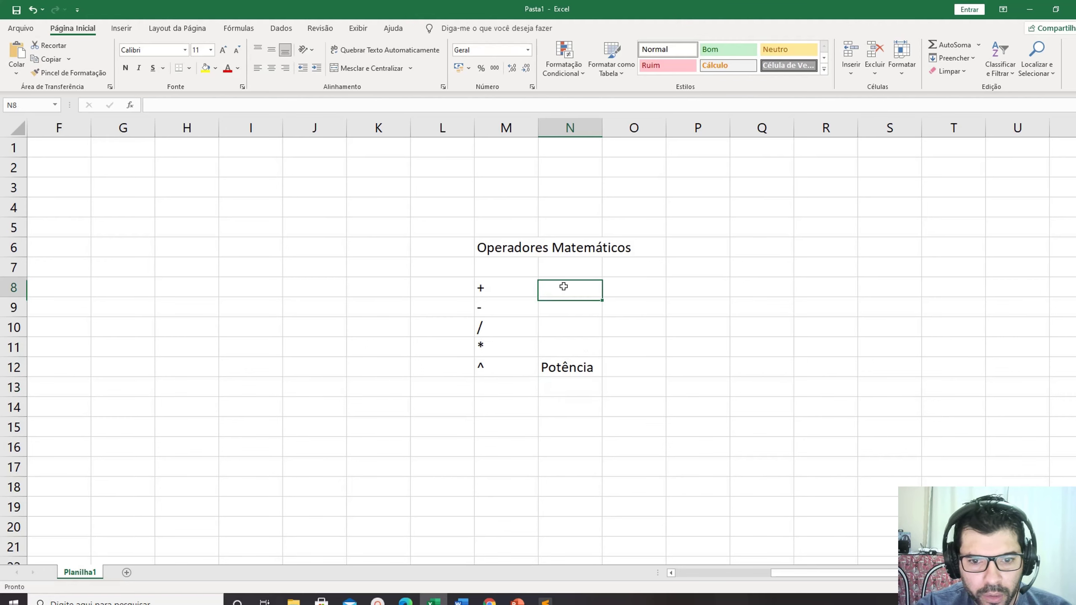
text(Adição)
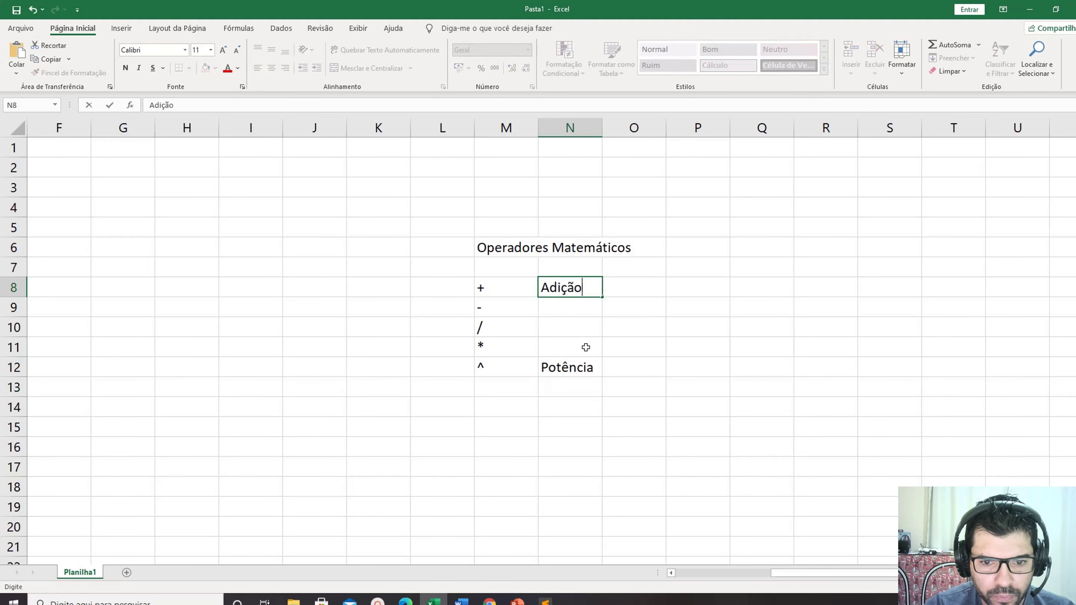
key(Return)
text(Subtração)
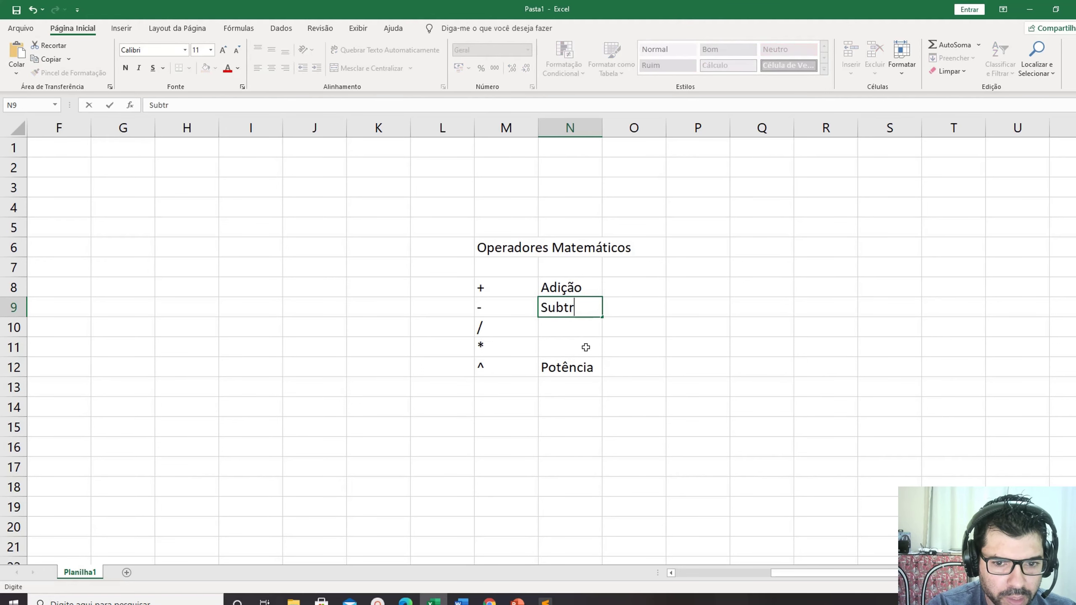
key(Return)
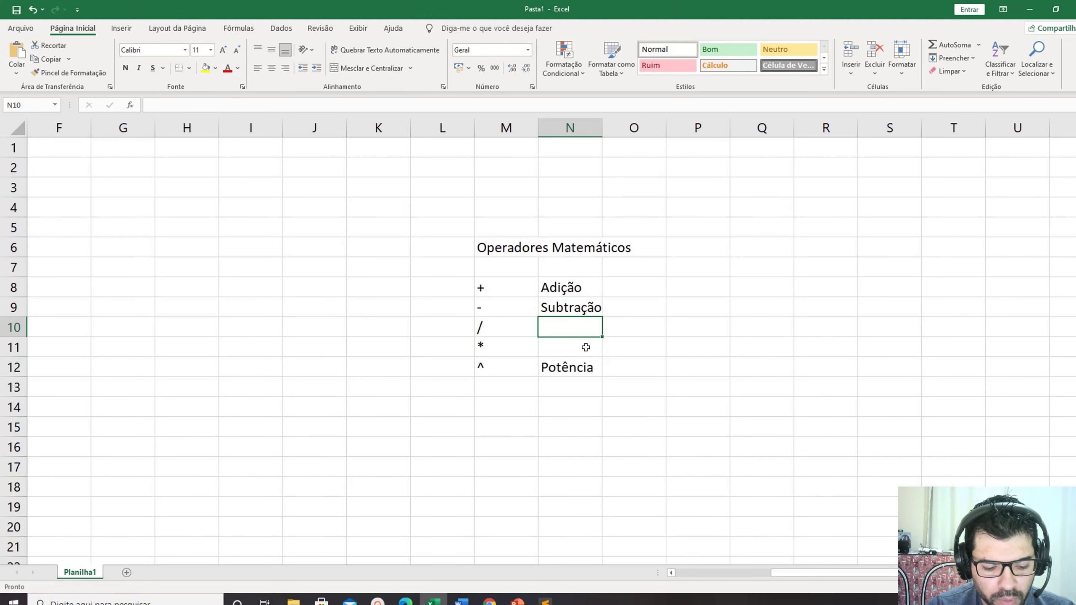
text(Divisão)
key(Return)
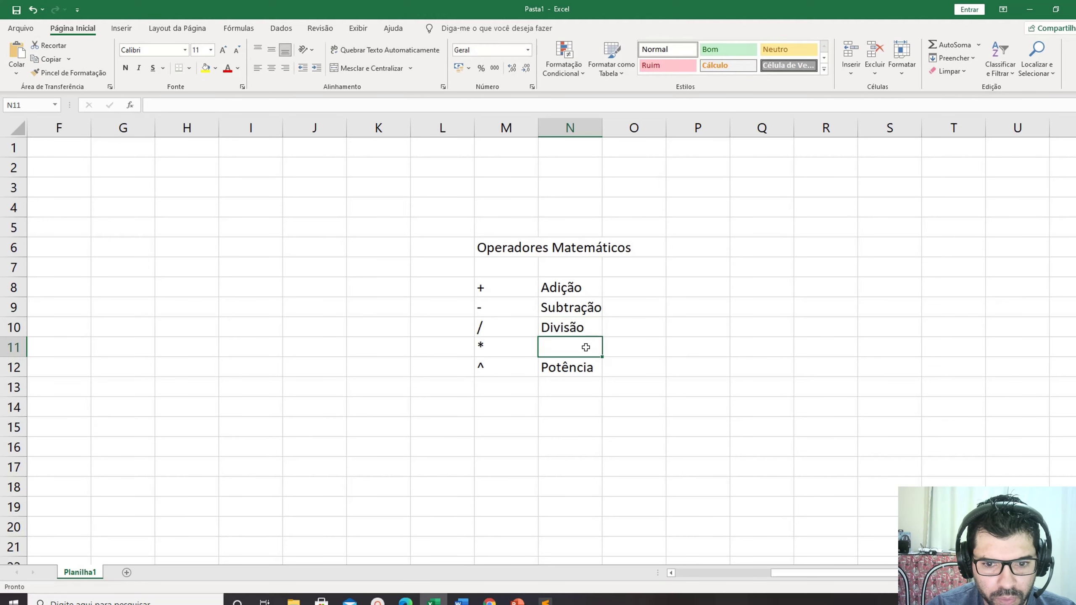
Label the * operator as "Multiplicação" in cell N11 and auto-fit column N to its contents.
text(Mul)
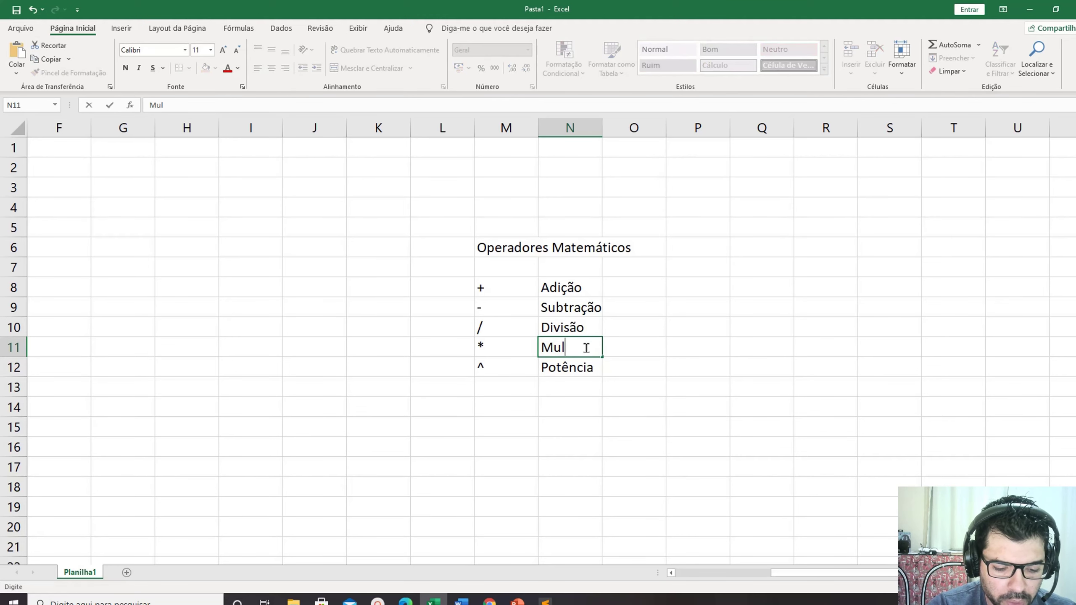
text(tiplicação)
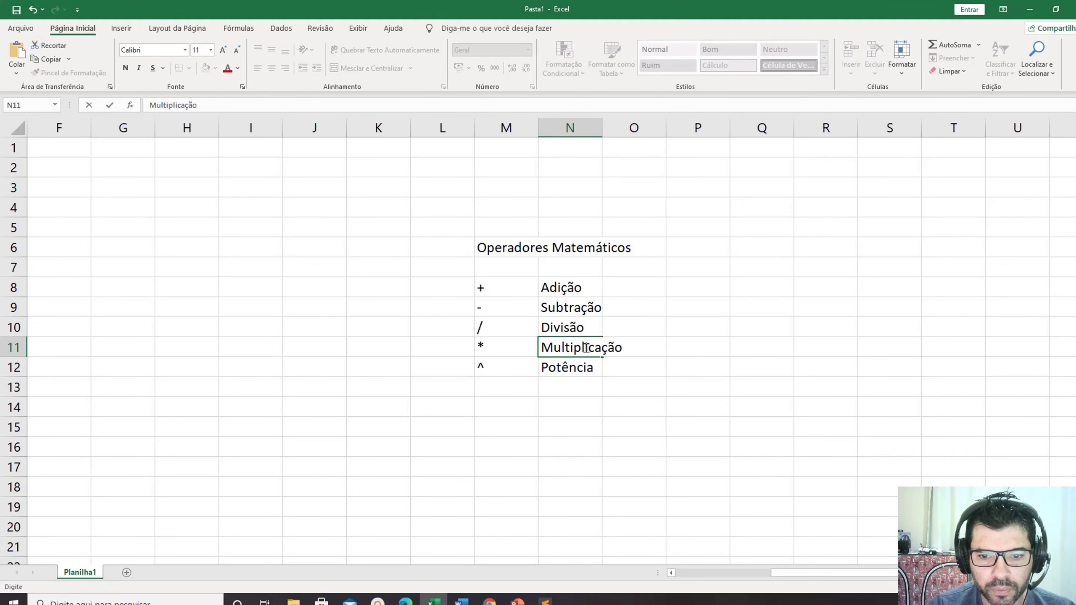
key(Return)
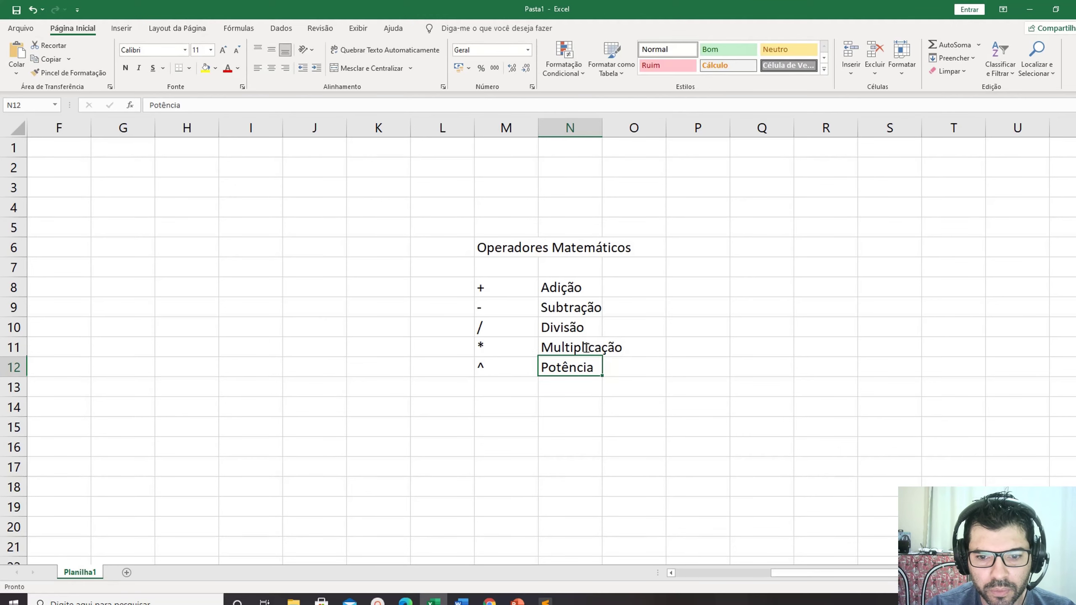
double_click(607, 136)
Merge and center the "Operadores Matemáticos" heading across M6:N6, and widen column N slightly so the heading fits.
click(522, 266)
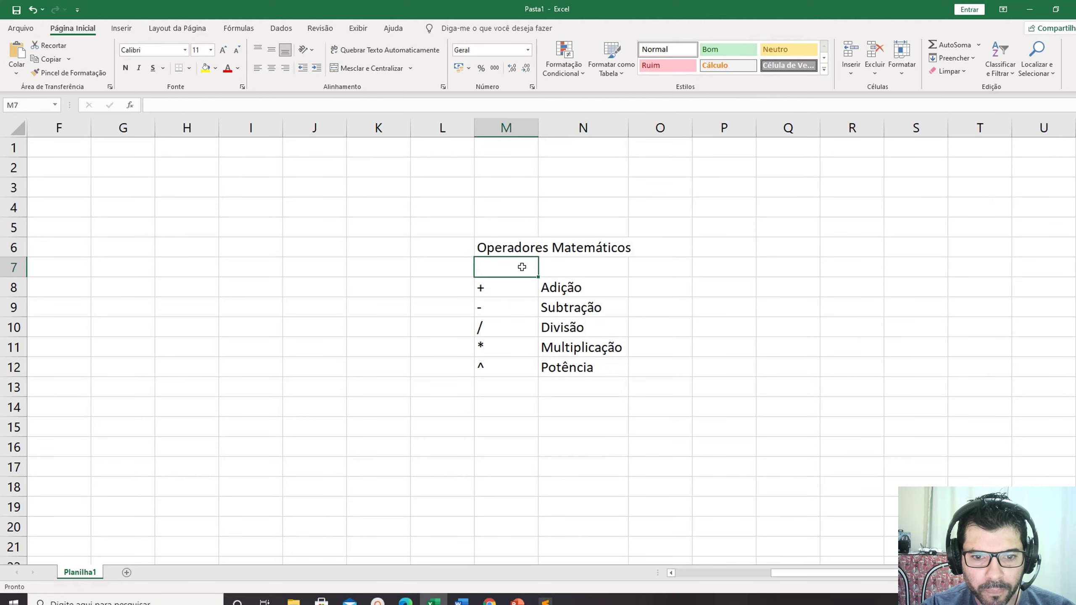
drag(521, 247, 619, 248)
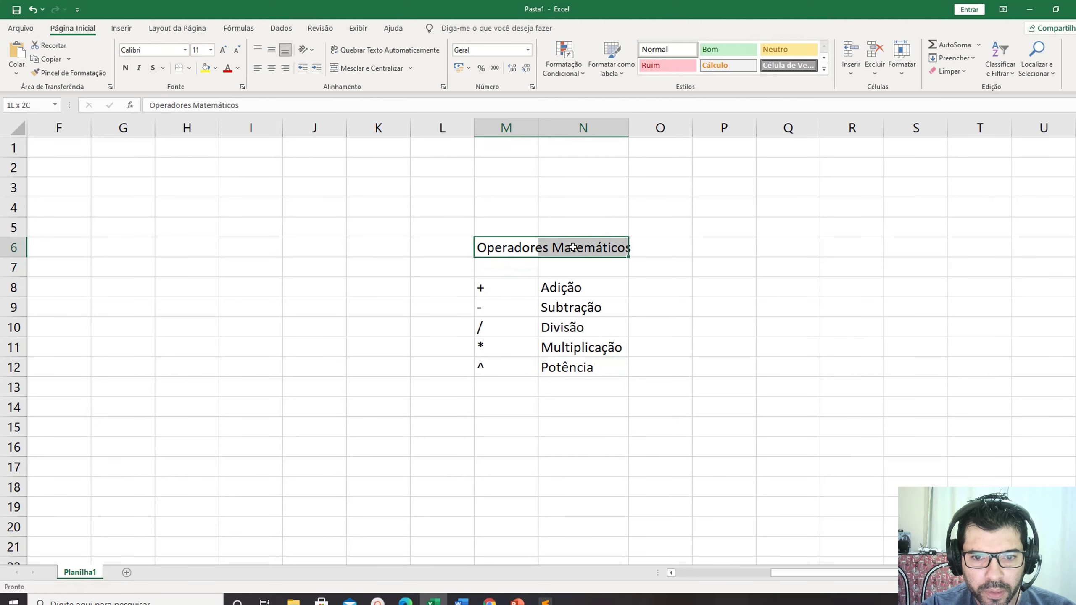
click(341, 68)
drag(628, 128, 636, 130)
click(557, 367)
click(497, 294)
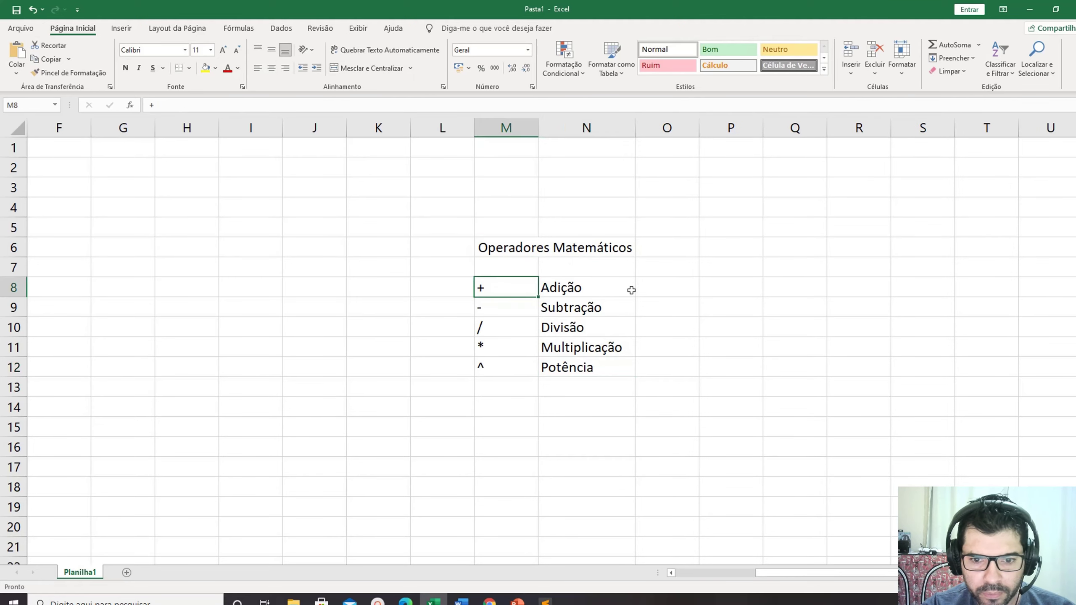
Enter the heading "Operadores Relacionais" in cell P6 for a second operator list.
click(675, 283)
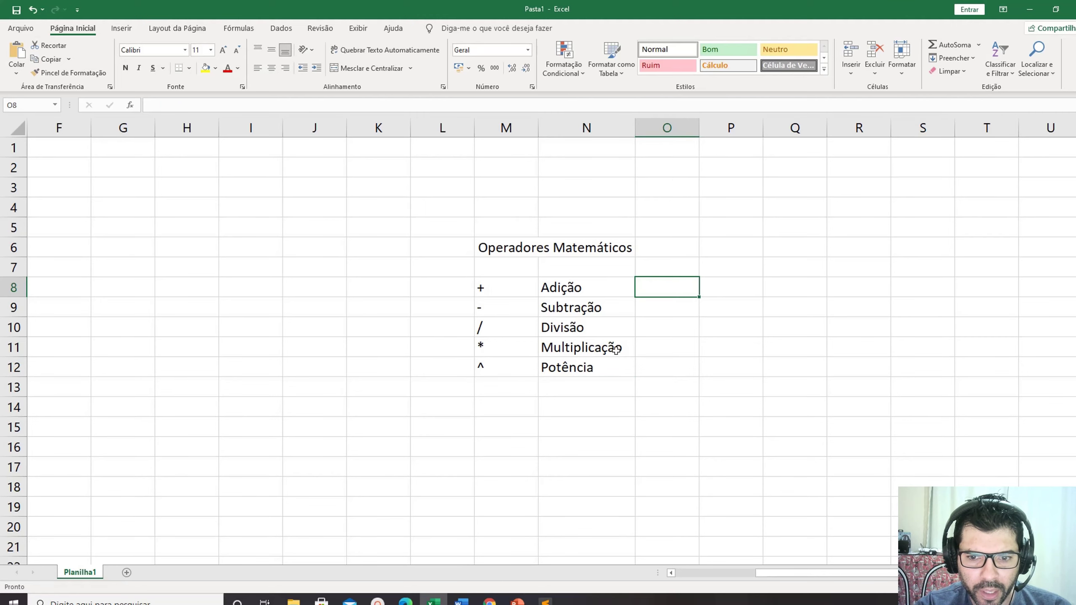
click(489, 406)
click(717, 254)
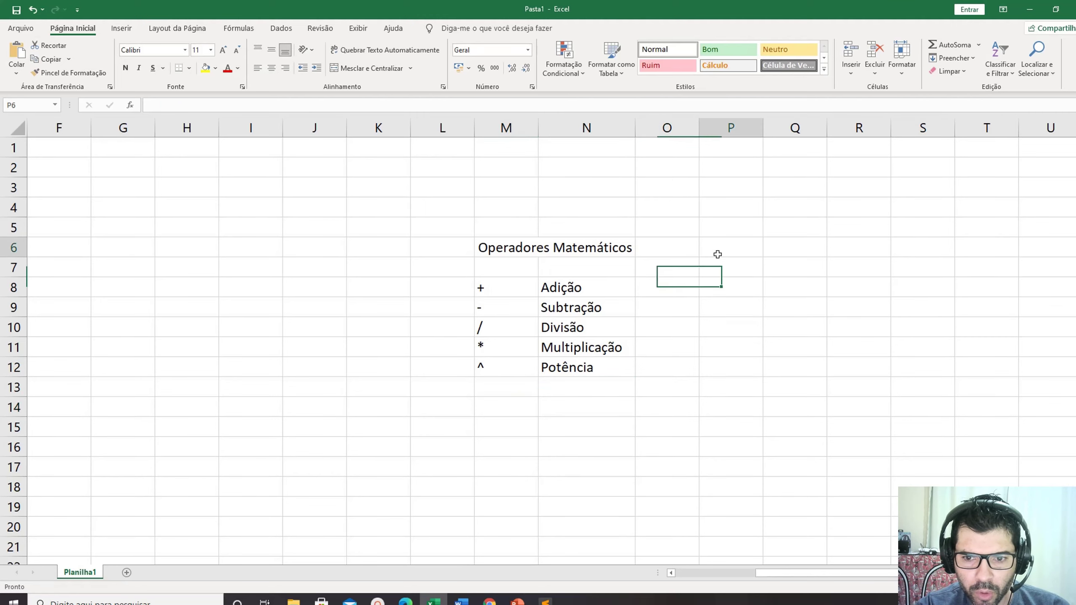
text(Opera)
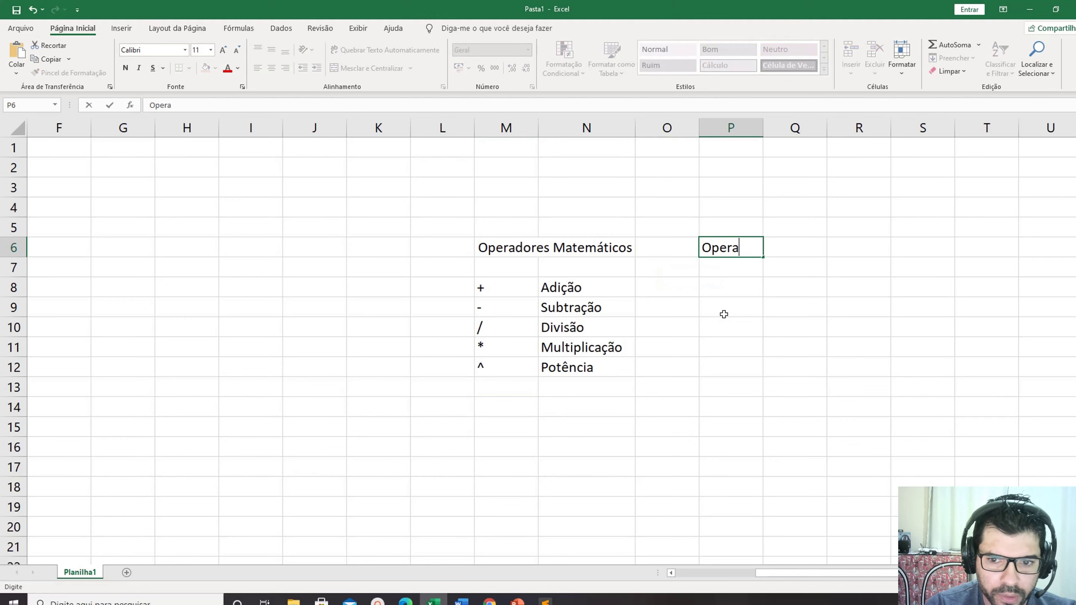
text(dores )
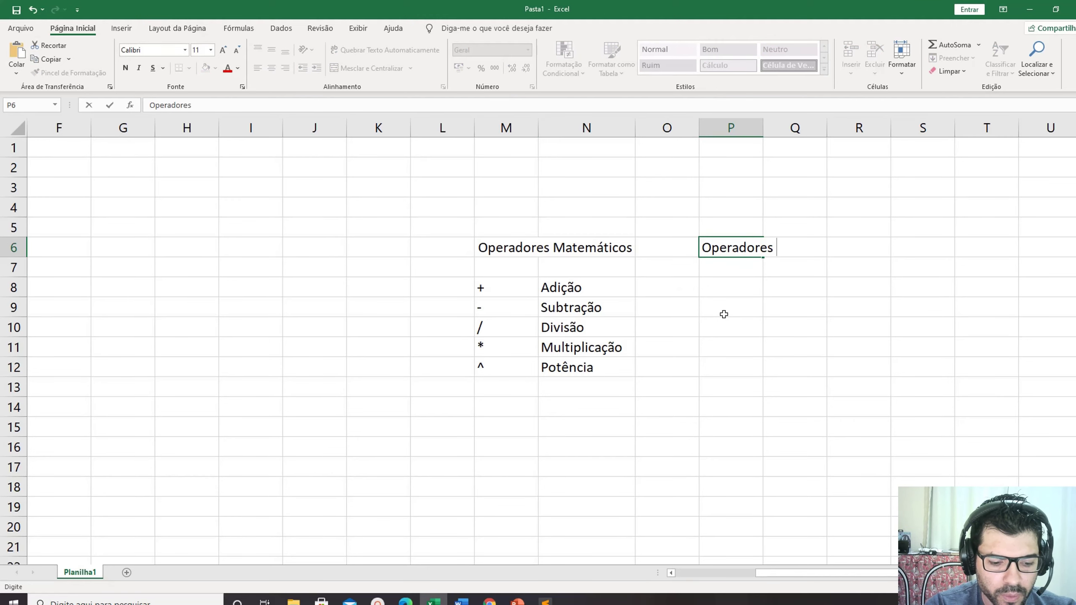
text(Relacionais)
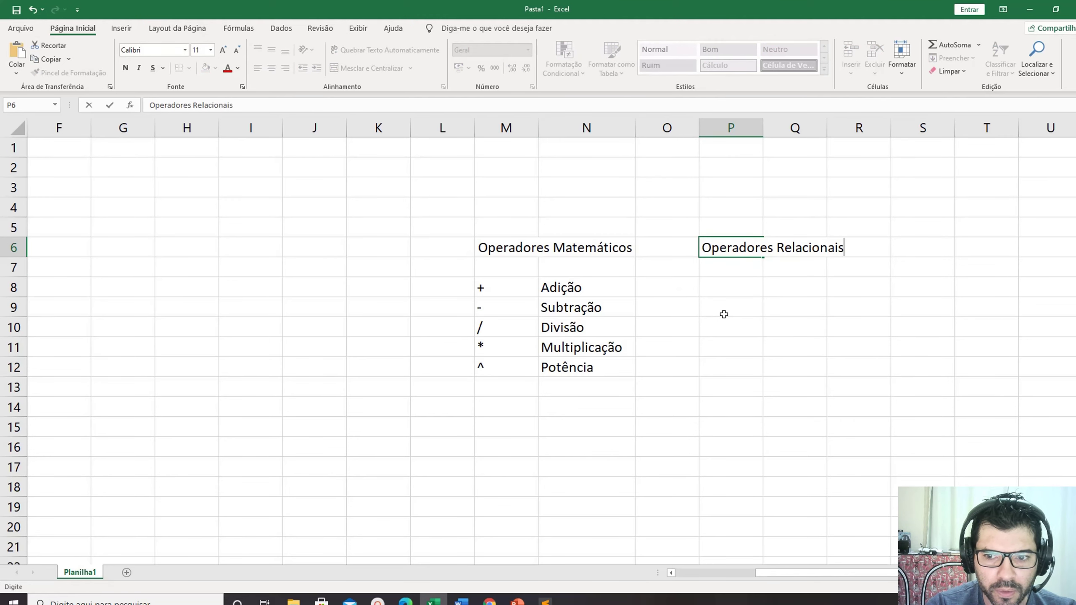
key(Return)
key(Return)
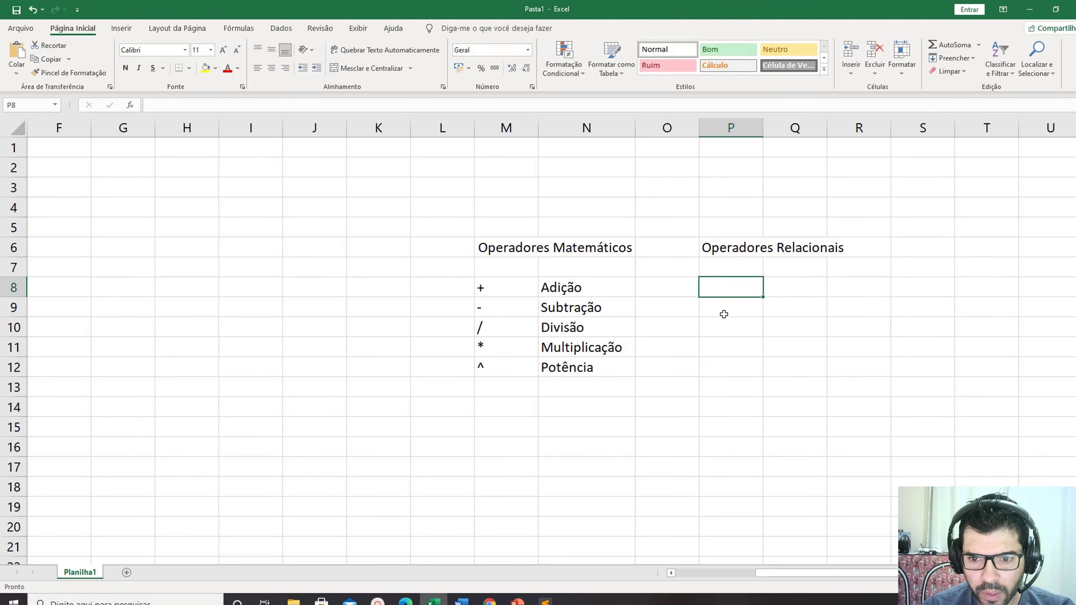
List the > and < operators in cells P8 and P9, labelled "Maior" and "Menor" in Q8 and Q9.
text(>)
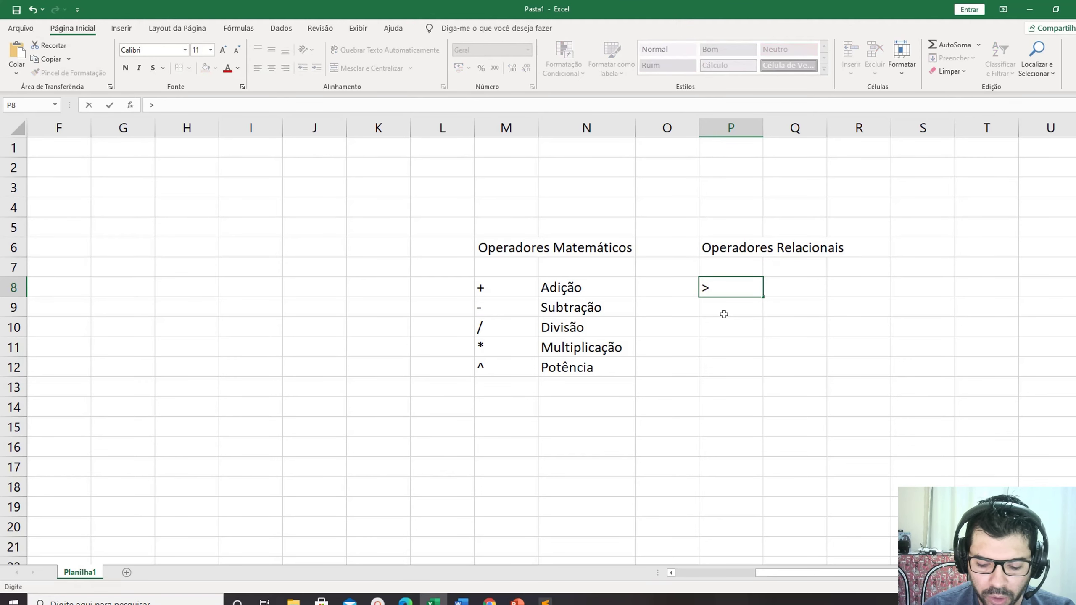
key(Tab)
text(Maior)
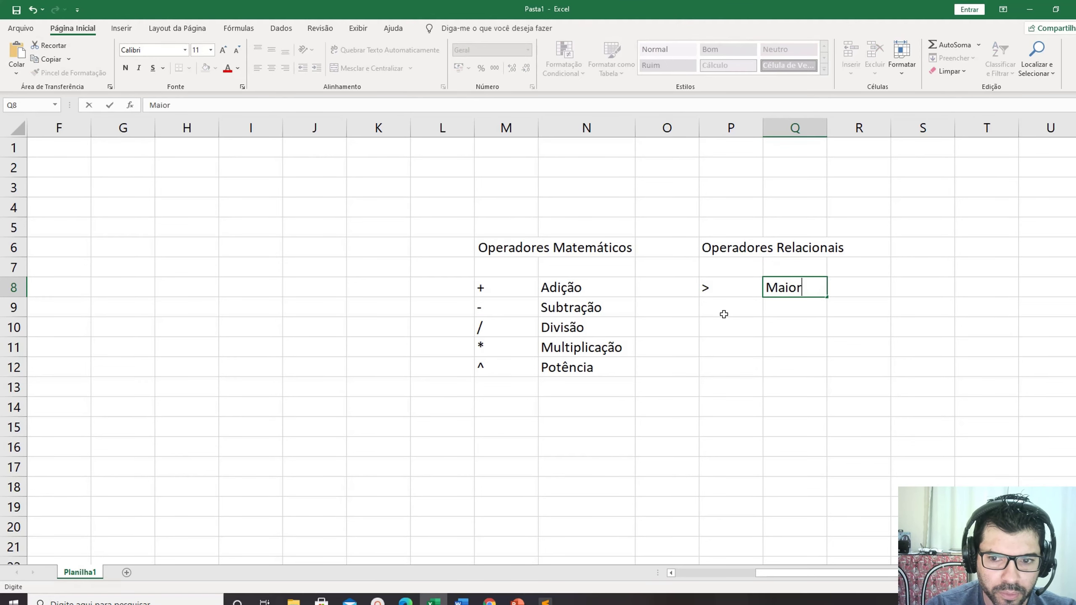
key(Return)
click(723, 315)
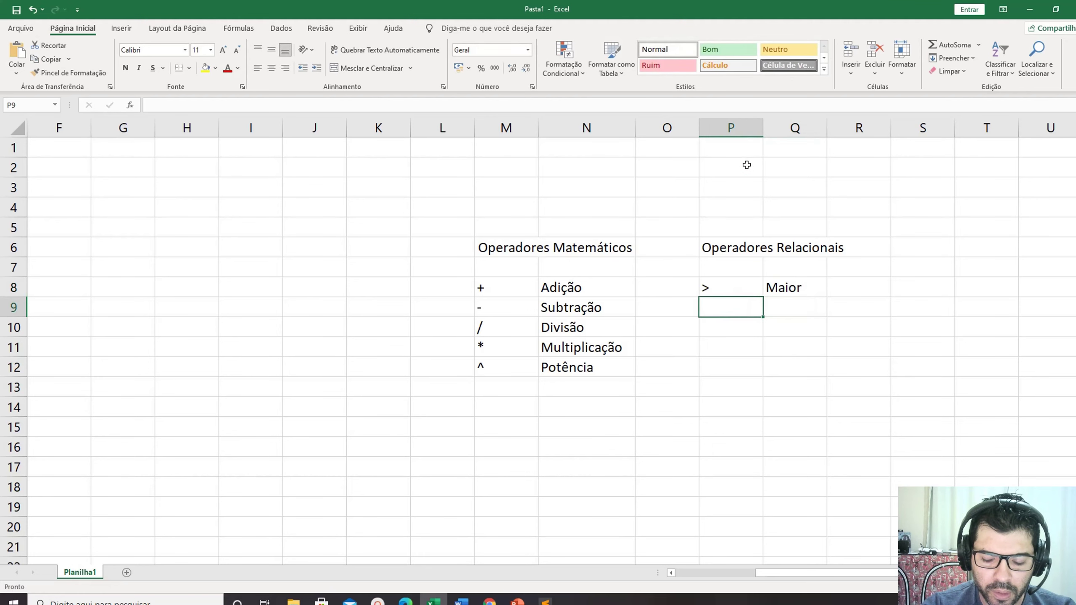
text(<)
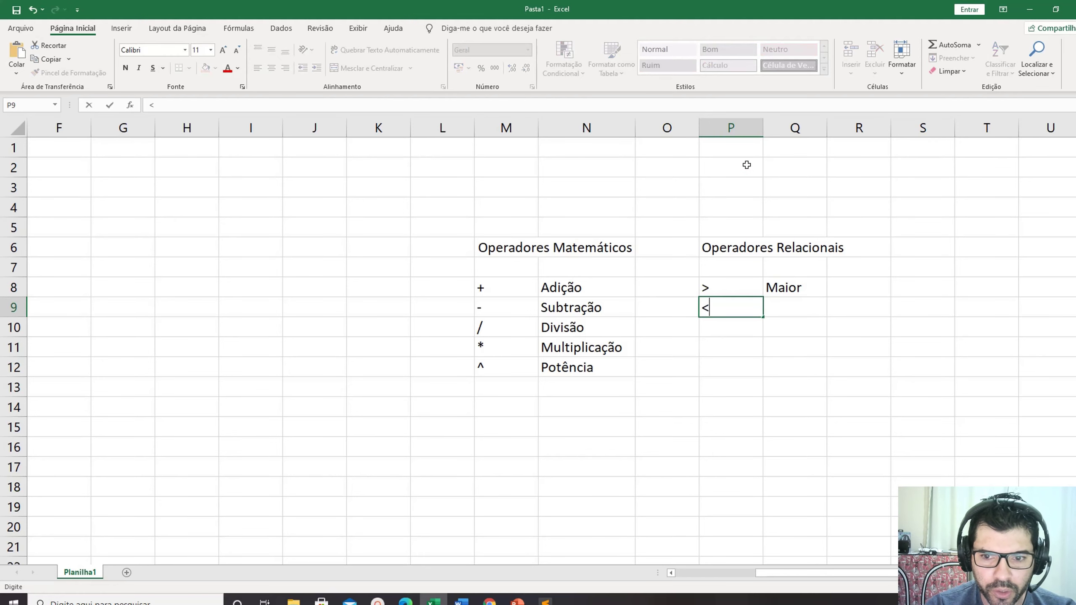
key(Tab)
text(Menor)
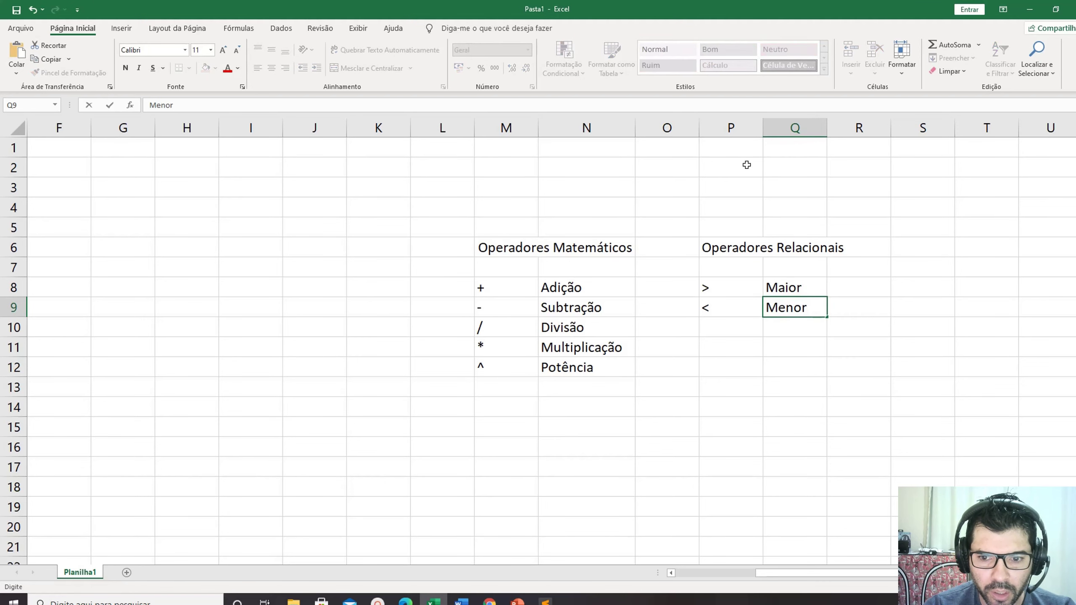
key(Return)
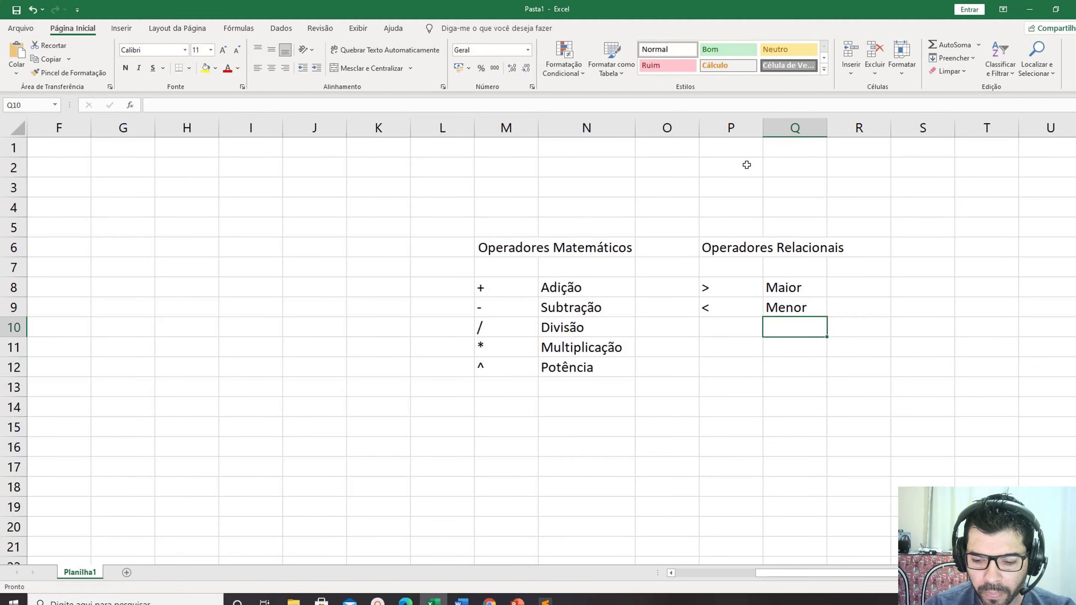
Add the >= operator in cell P10 and label it "Maior Igual" in Q10.
key(Left)
text(>=)
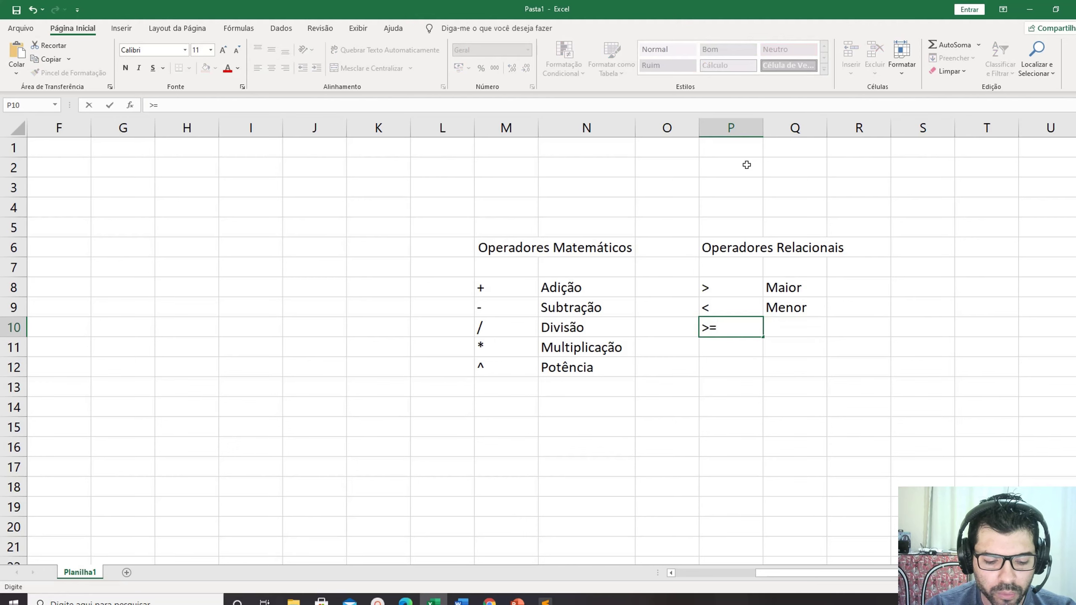
key(Right)
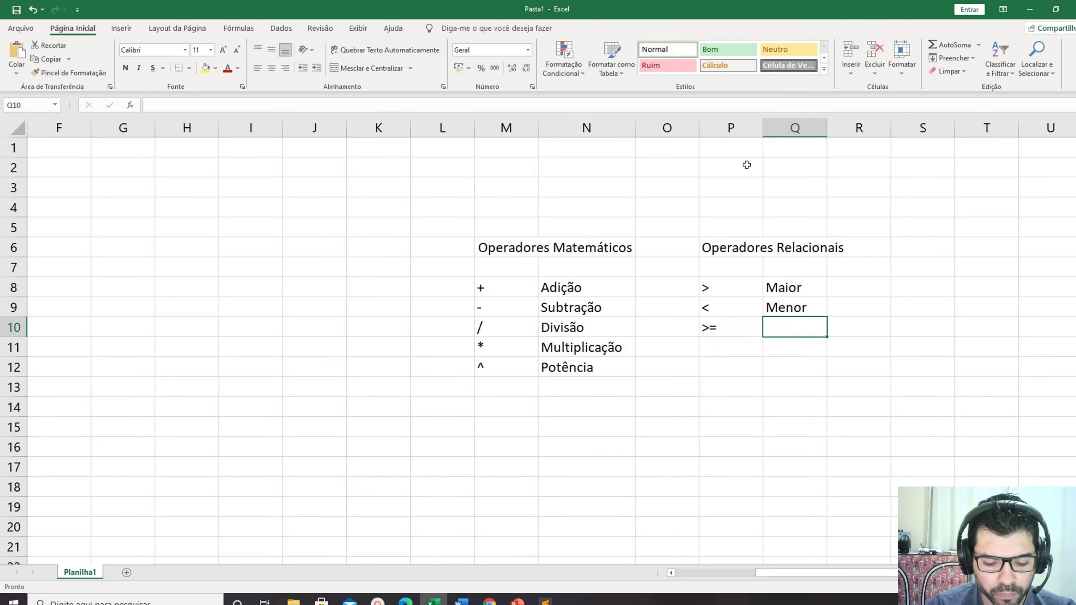
text(Maior Iguaç)
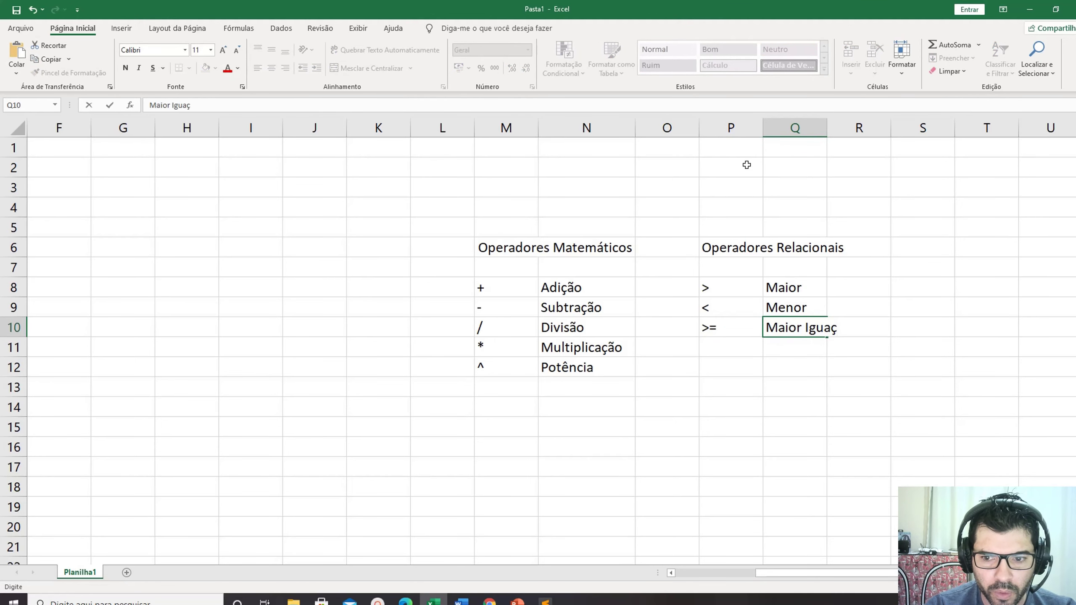
key(BackSpace)
text(l)
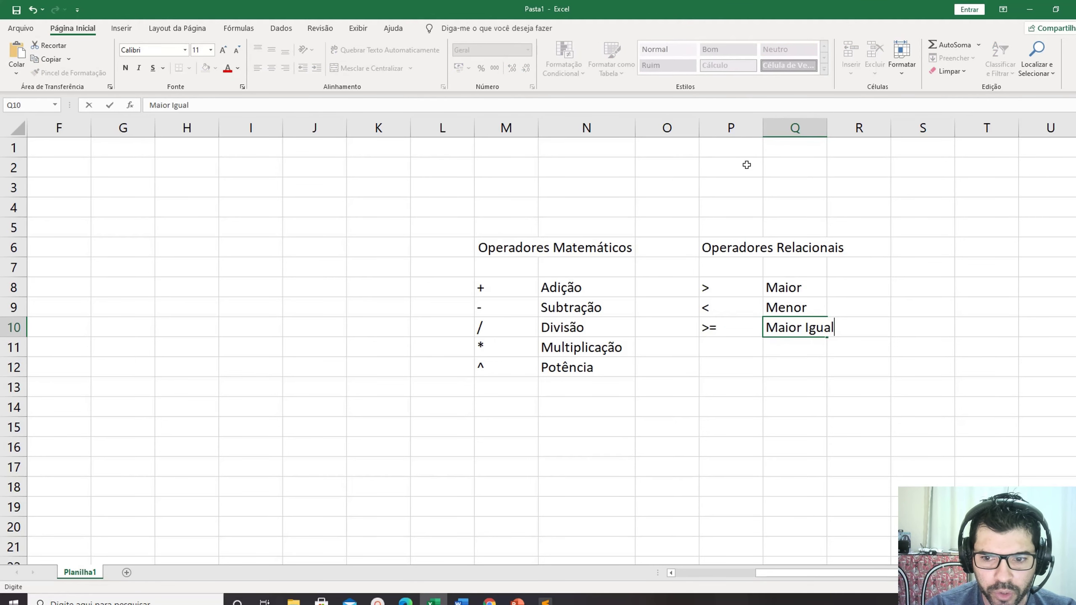
key(Return)
Add the <= operator in cell P11 and label it "Menor Igual" in Q11.
key(Left)
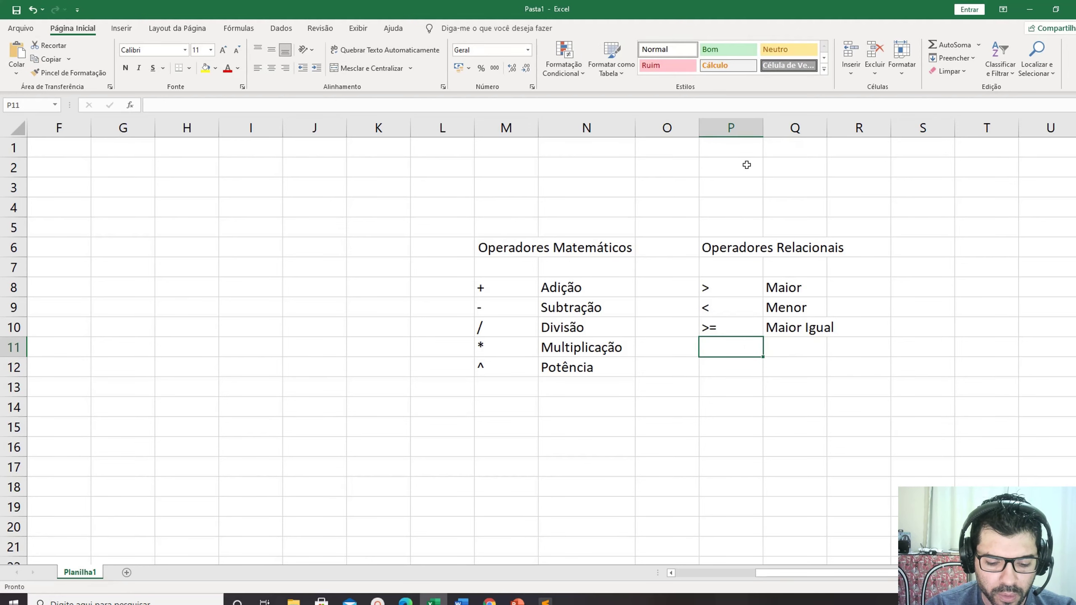
text(<=)
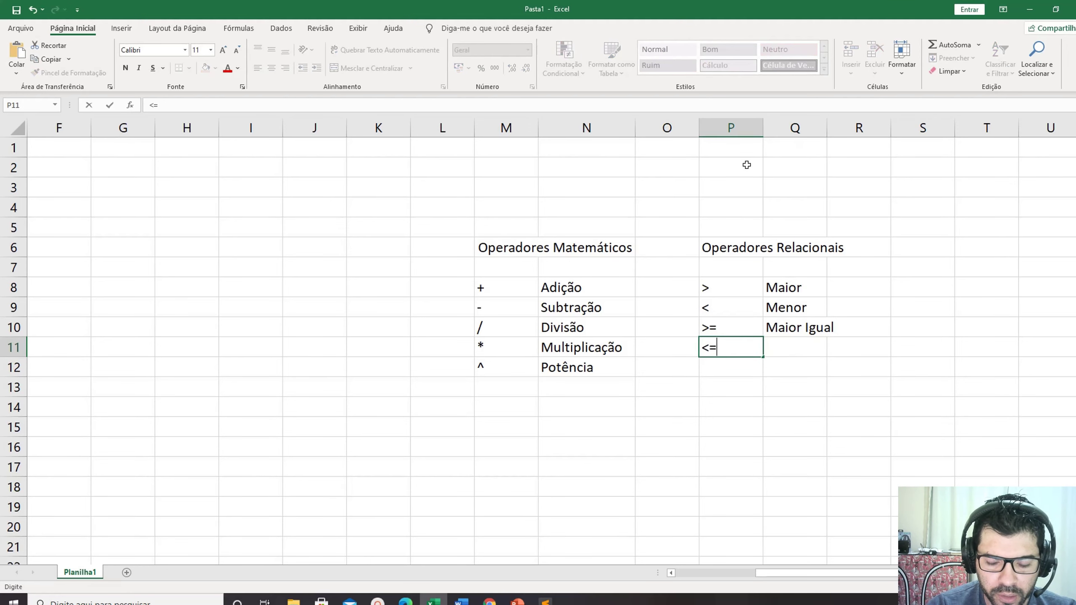
key(Tab)
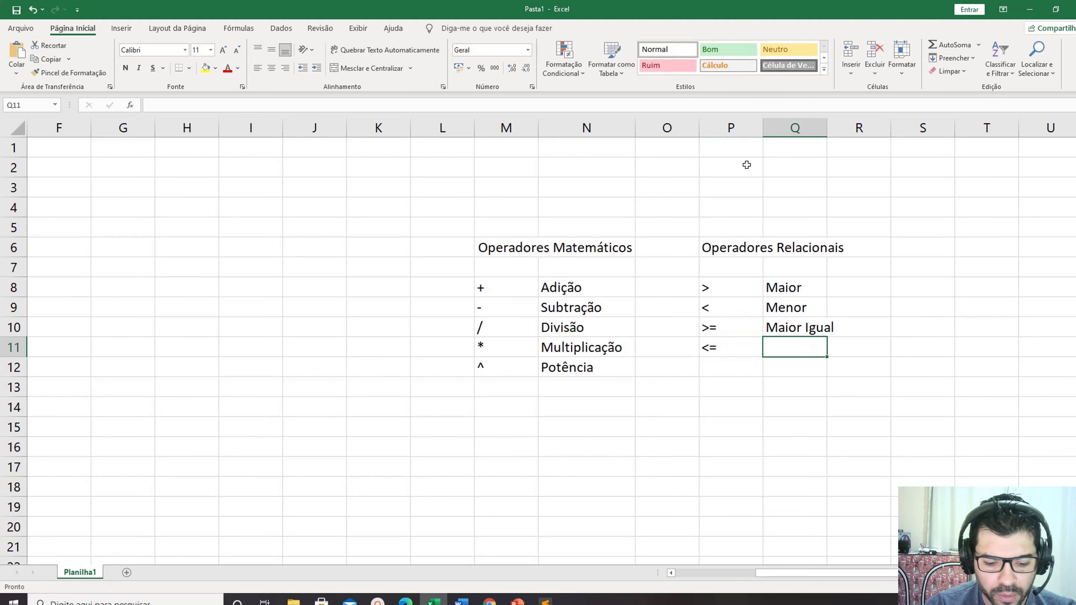
text(Me)
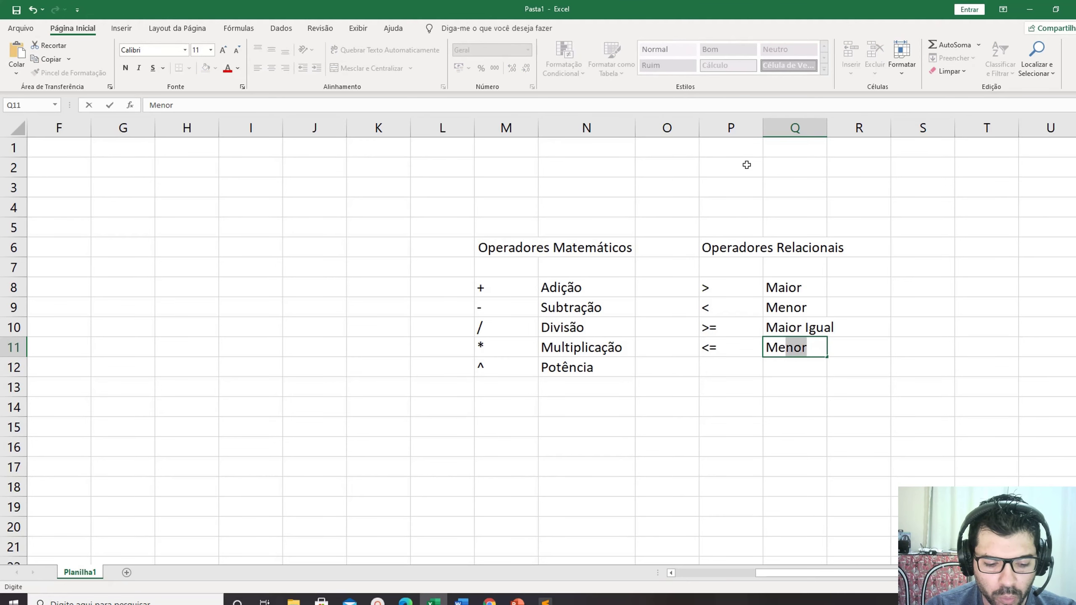
key(F2)
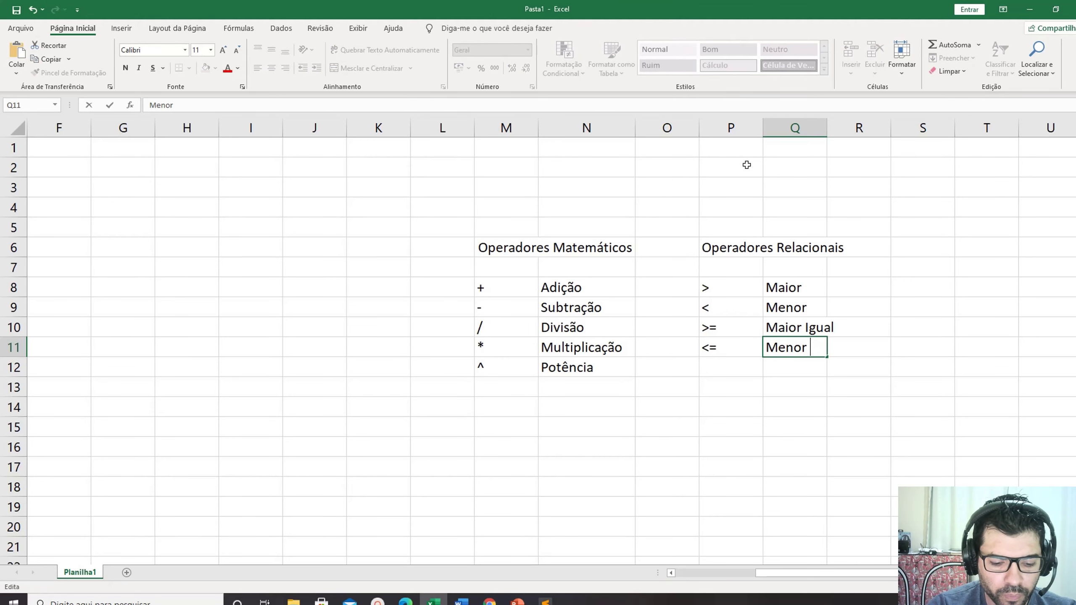
text(Igual)
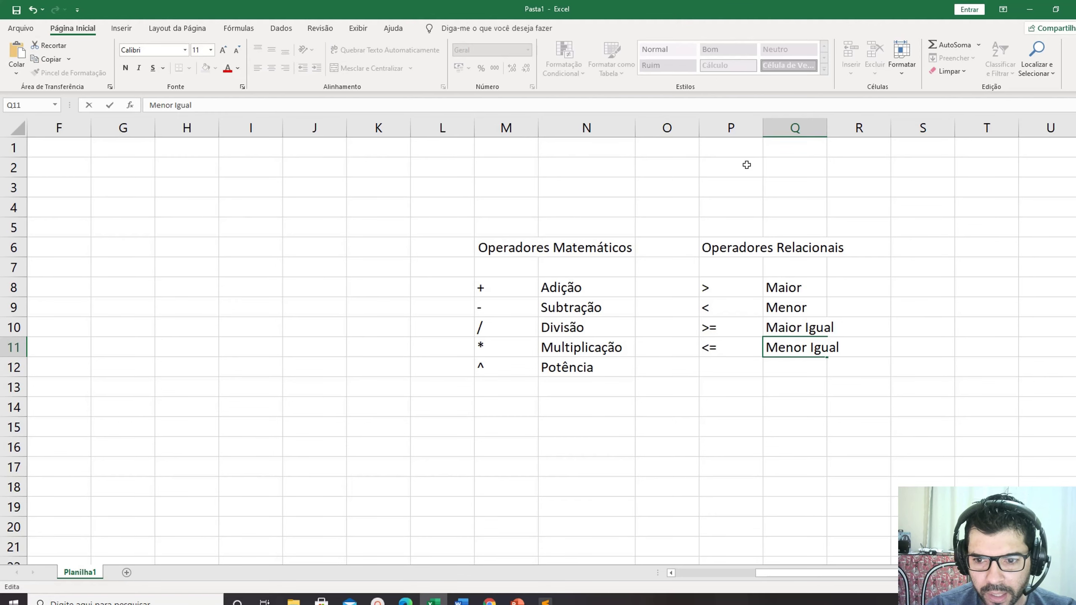
key(Return)
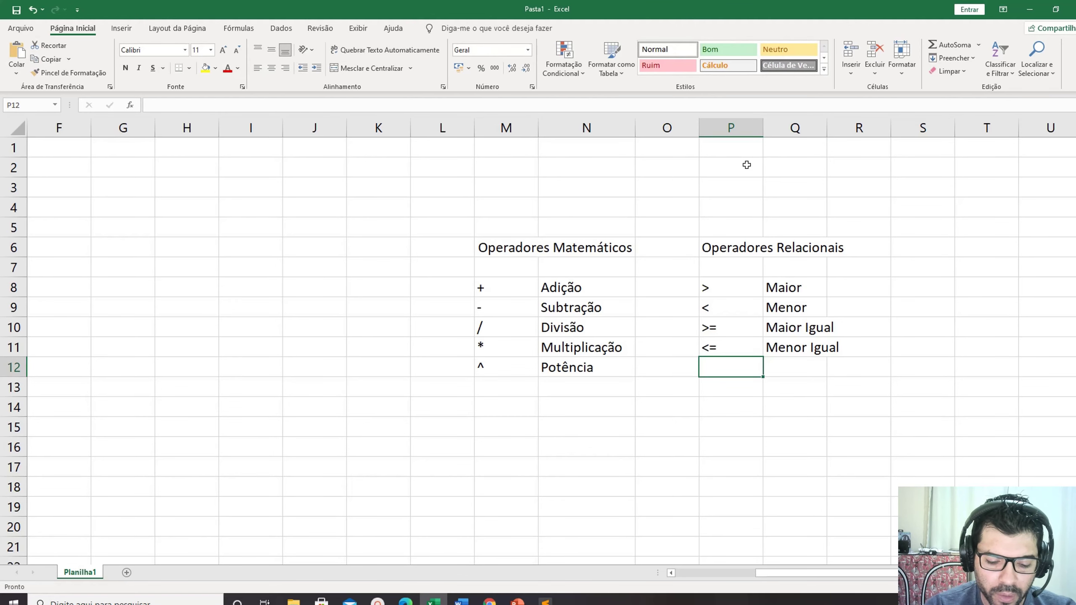
Add the <> operator in cell P12 and label it "Diferente" in Q12.
text(<>)
key(Tab)
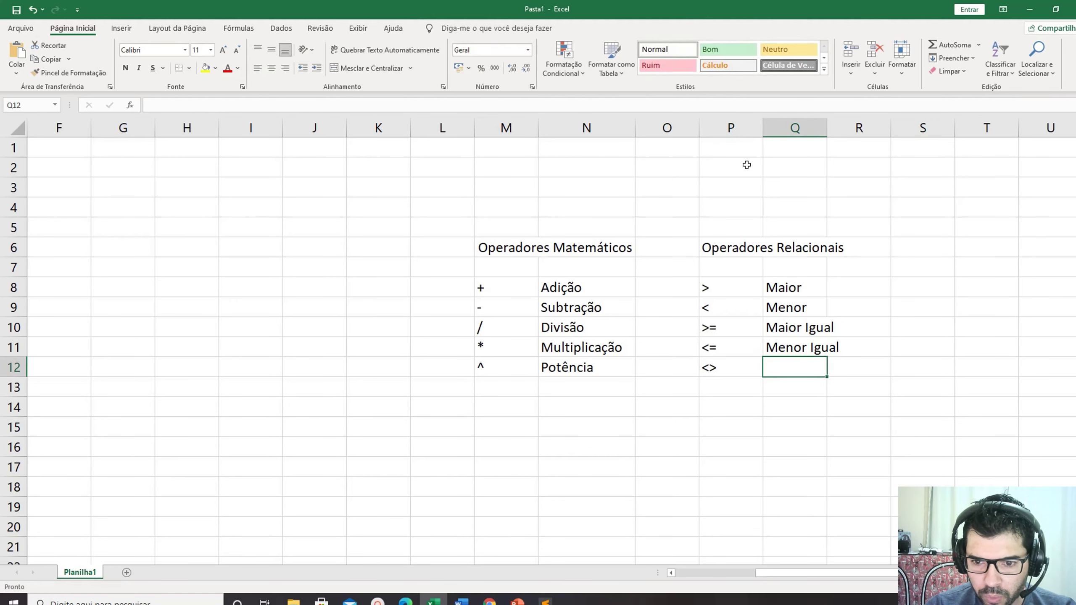
text(Diferente)
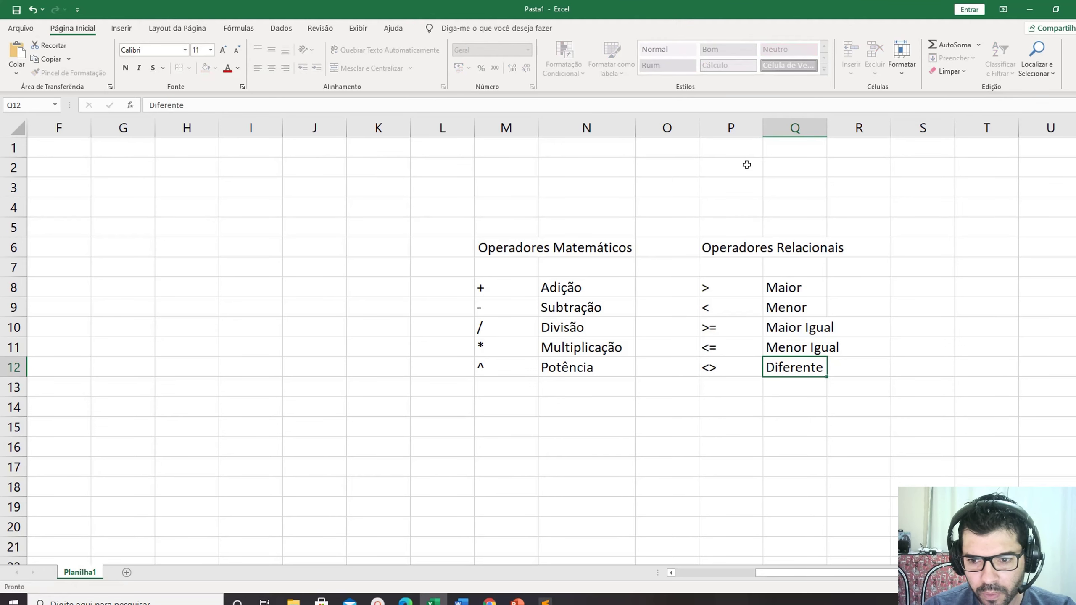
key(Return)
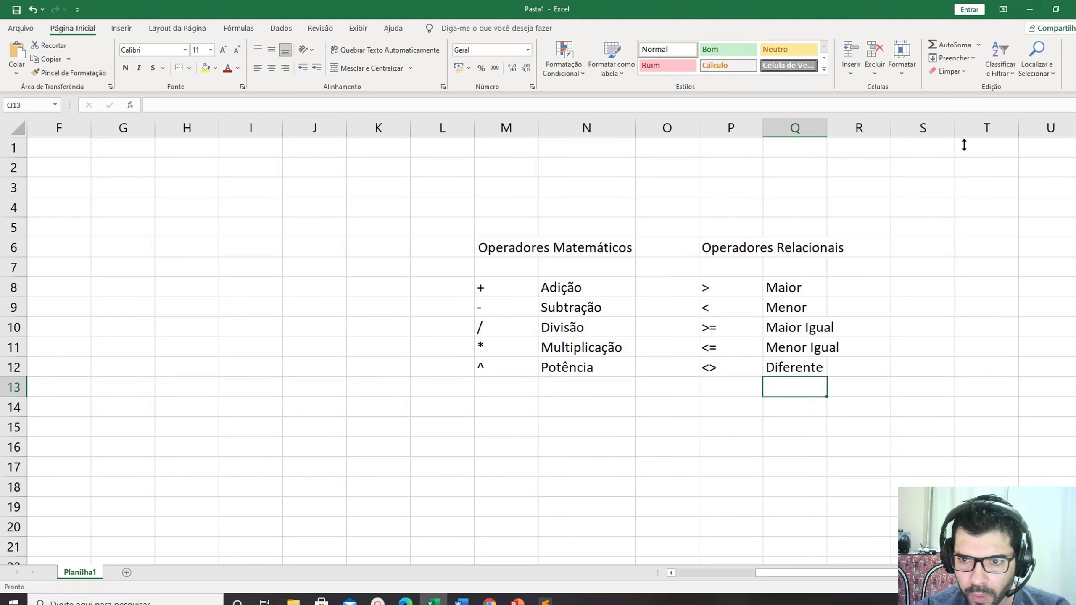
Widen column Q to fit its text, and merge and center the "Operadores Relacionais" heading across P6:Q6.
drag(829, 129, 844, 130)
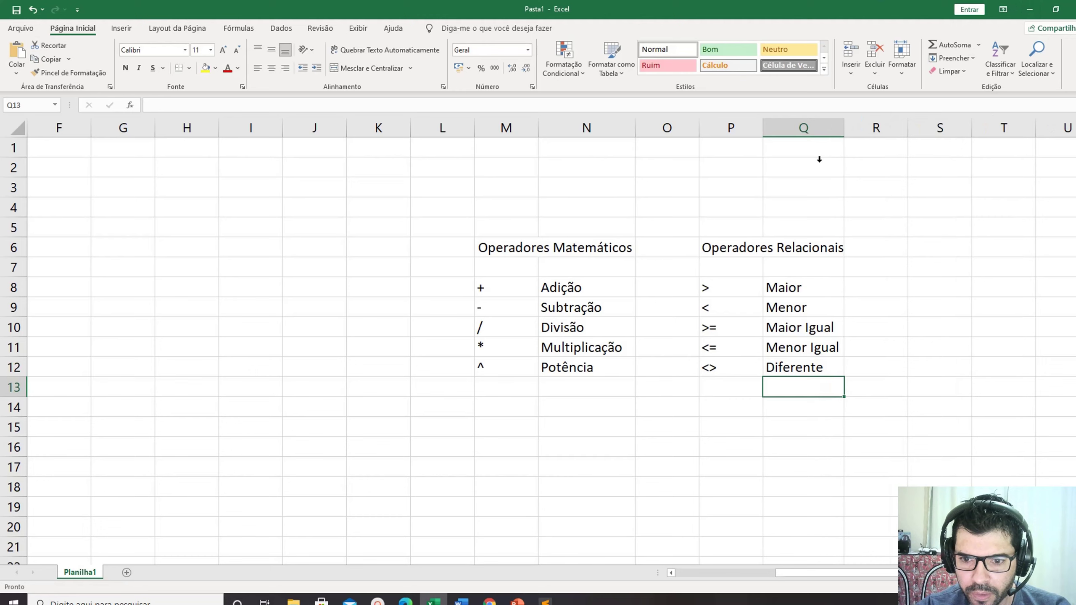
click(737, 288)
drag(731, 246, 790, 250)
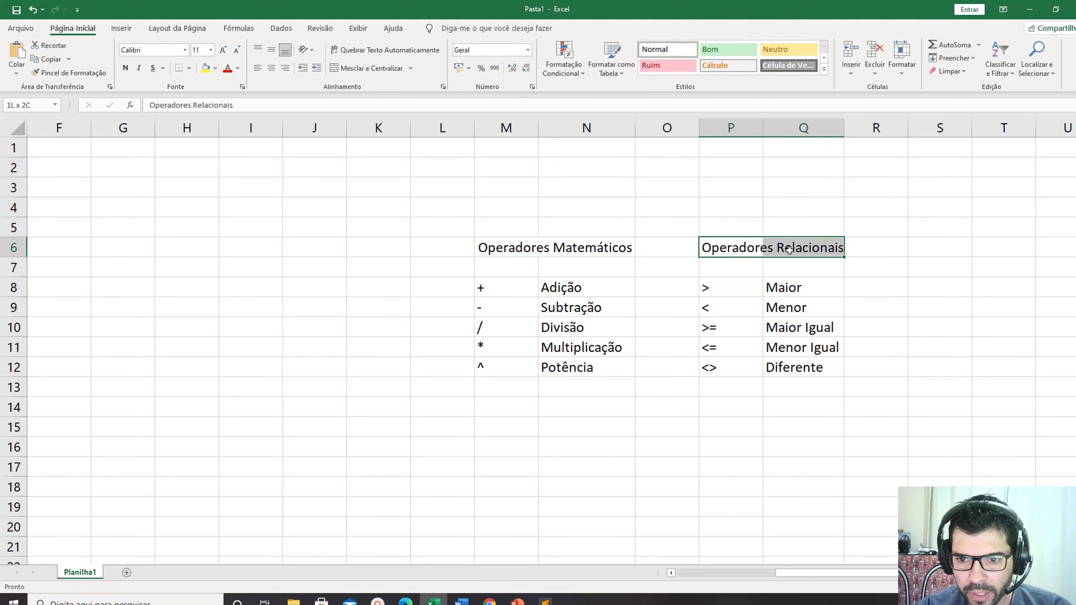
click(352, 67)
click(736, 267)
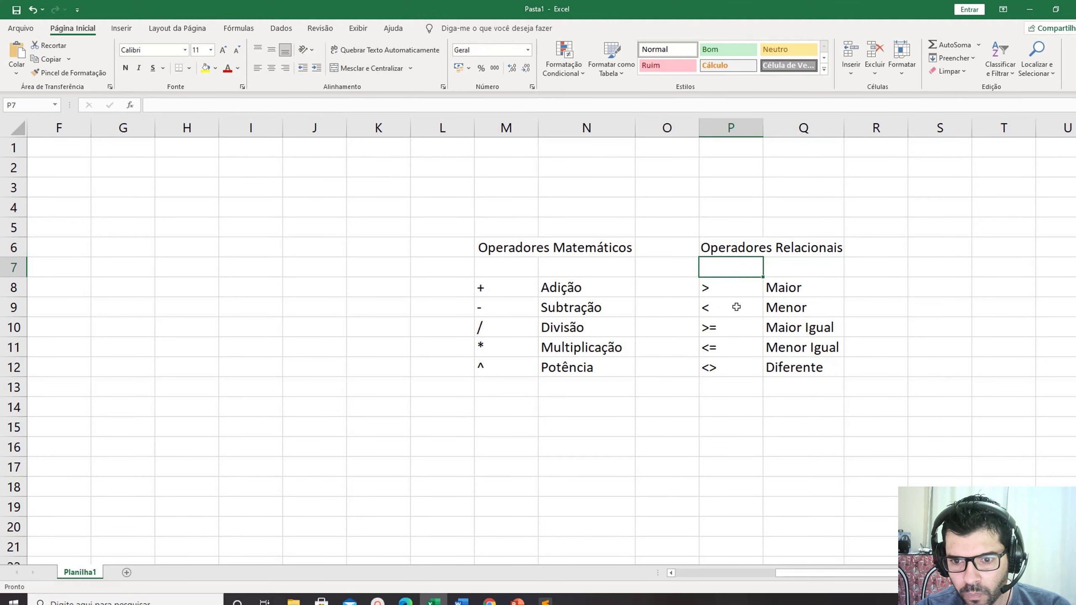
drag(738, 286, 810, 361)
drag(491, 289, 589, 367)
click(784, 289)
click(752, 365)
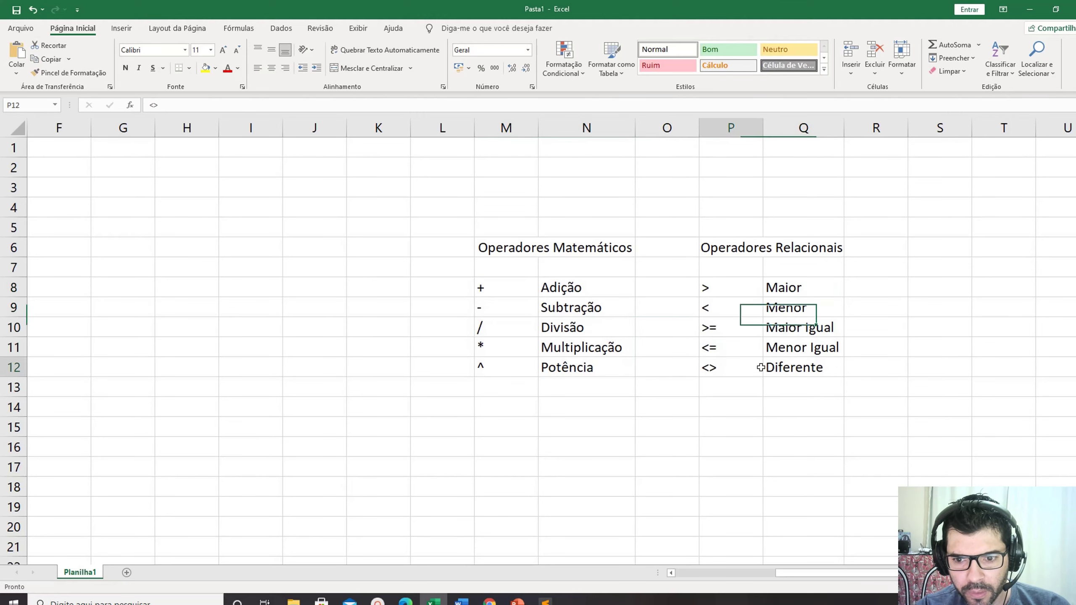
Enter the power example =2^2 in cell M14, below the mathematical operators list.
click(519, 405)
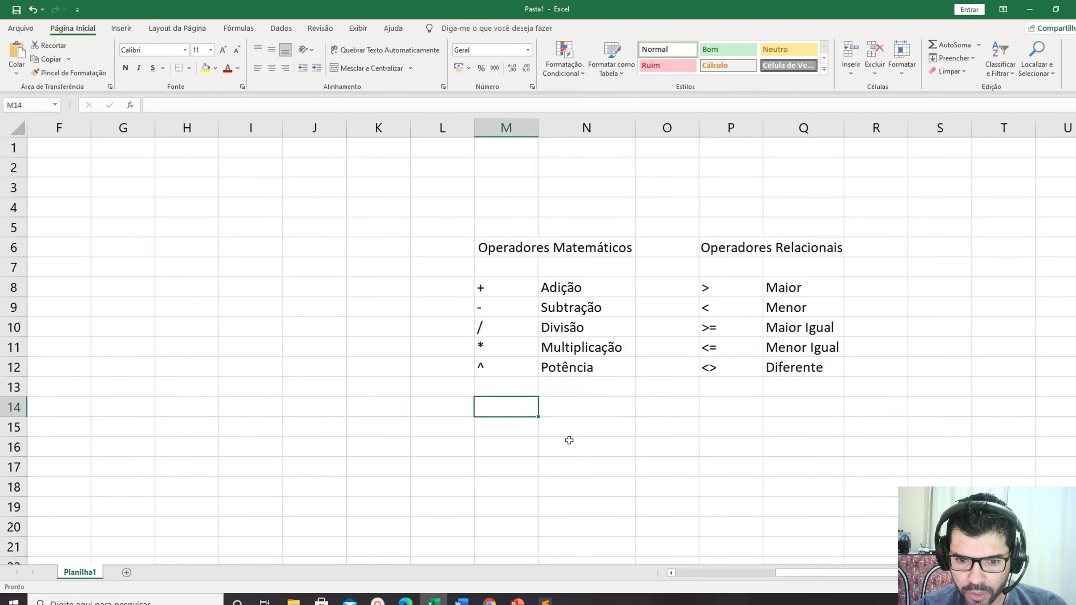
click(502, 373)
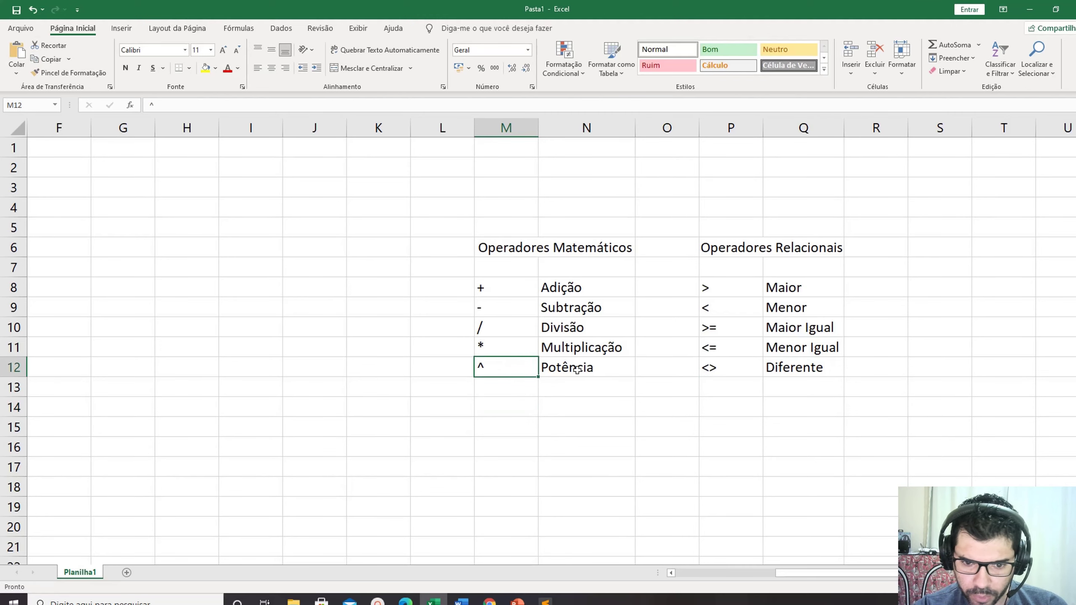
click(525, 415)
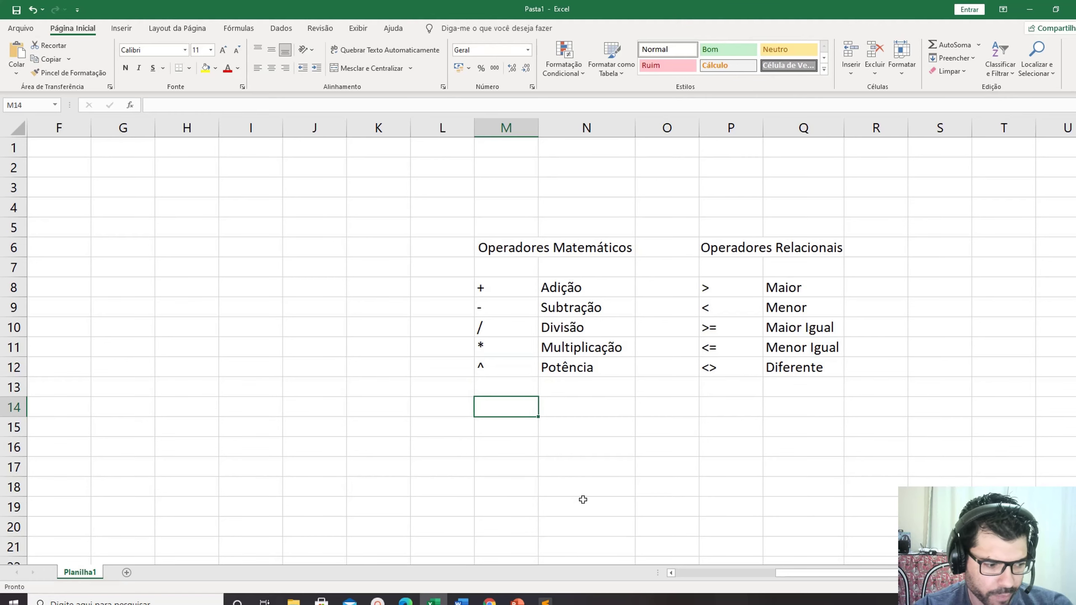
text(=2^2)
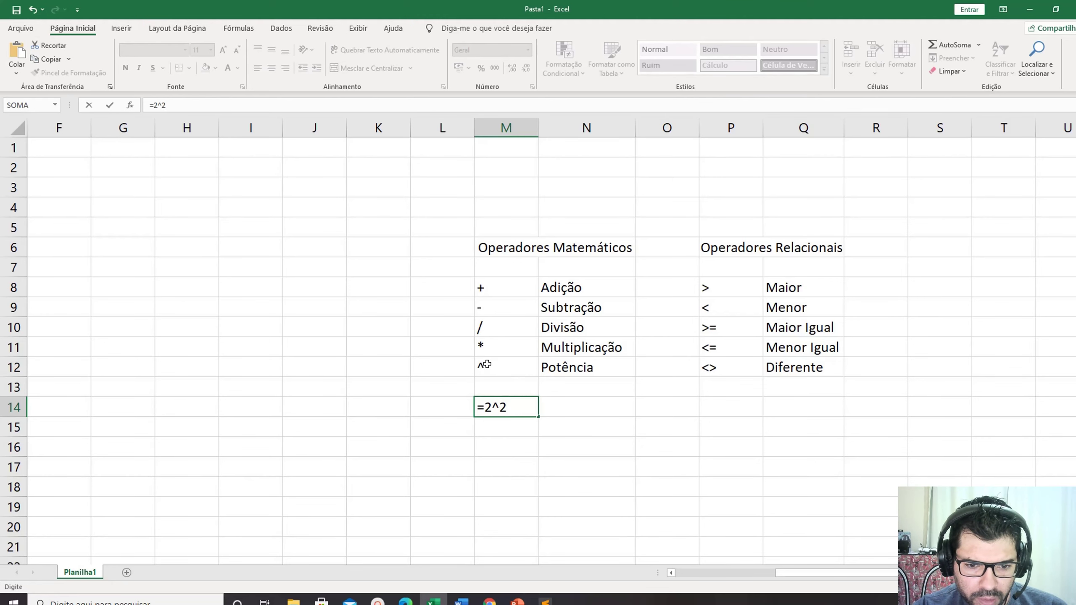
key(Return)
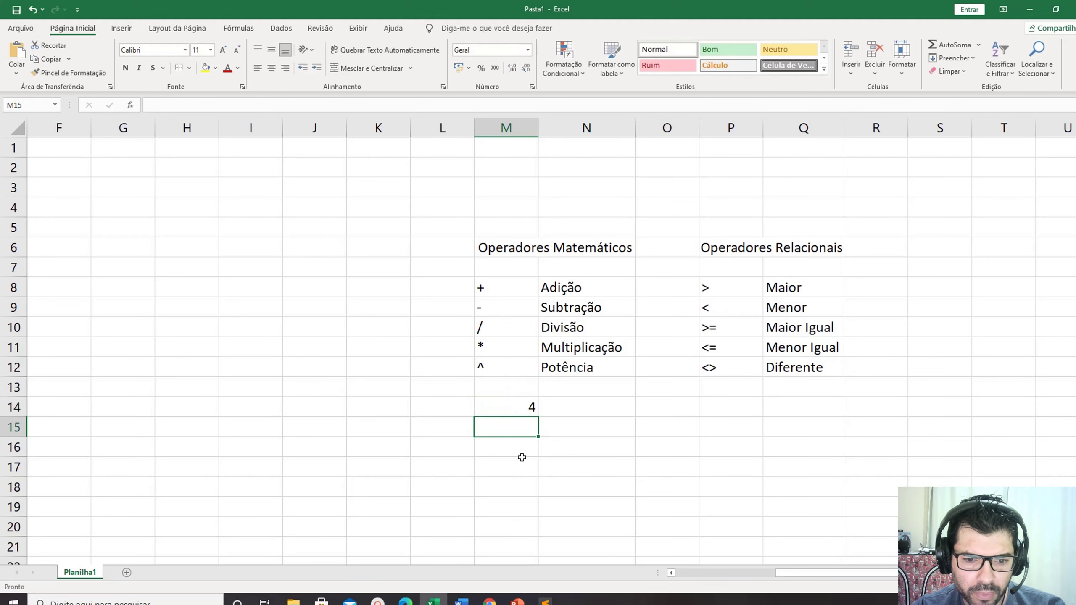
click(525, 406)
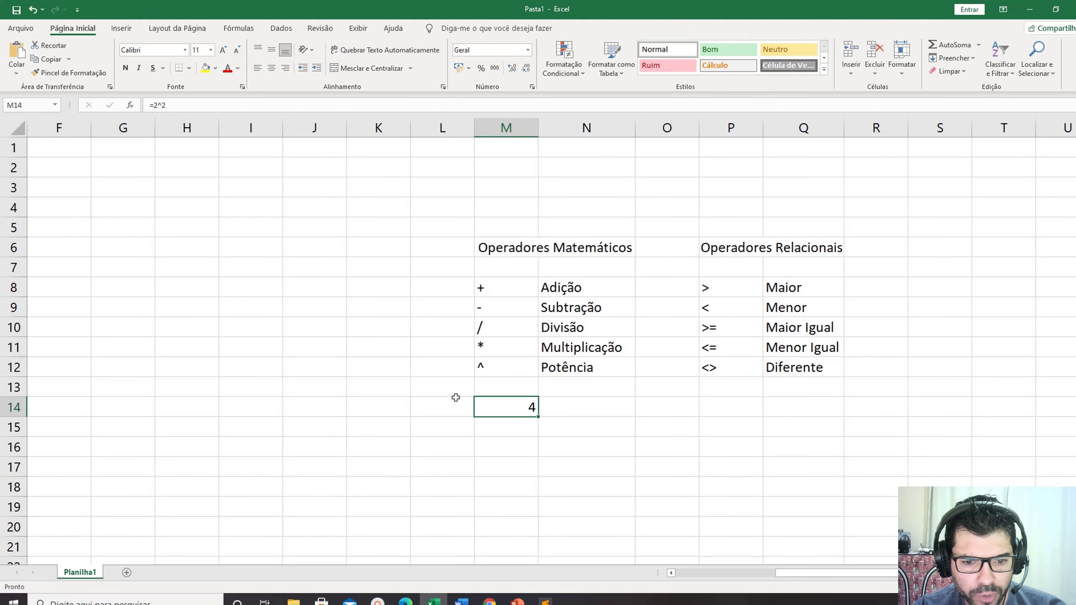
Enter a second power example, =2^5, in cell M15 and check its formula.
click(500, 427)
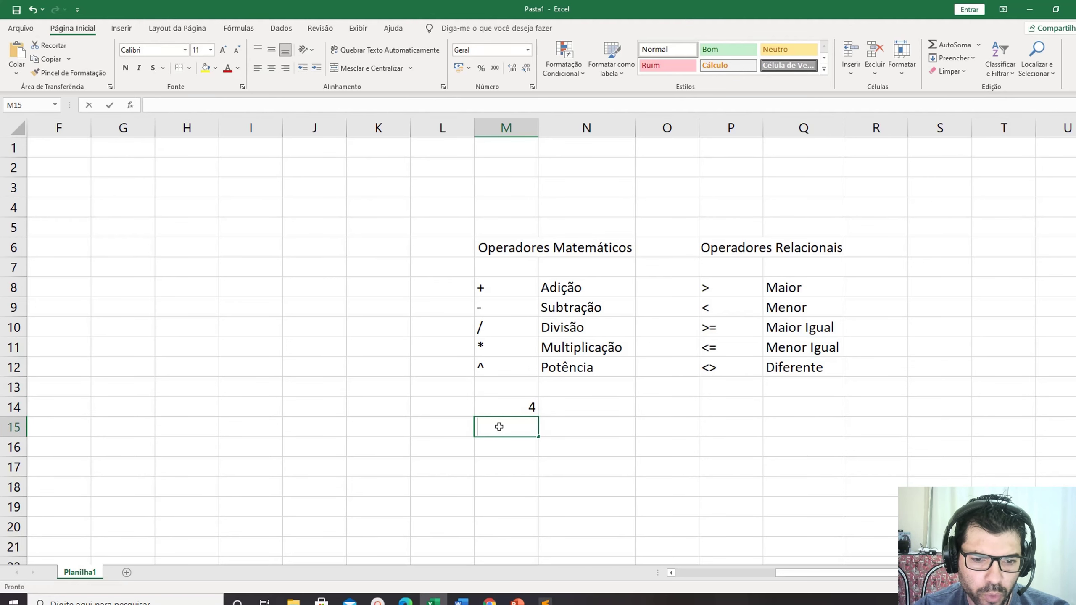
text(=)
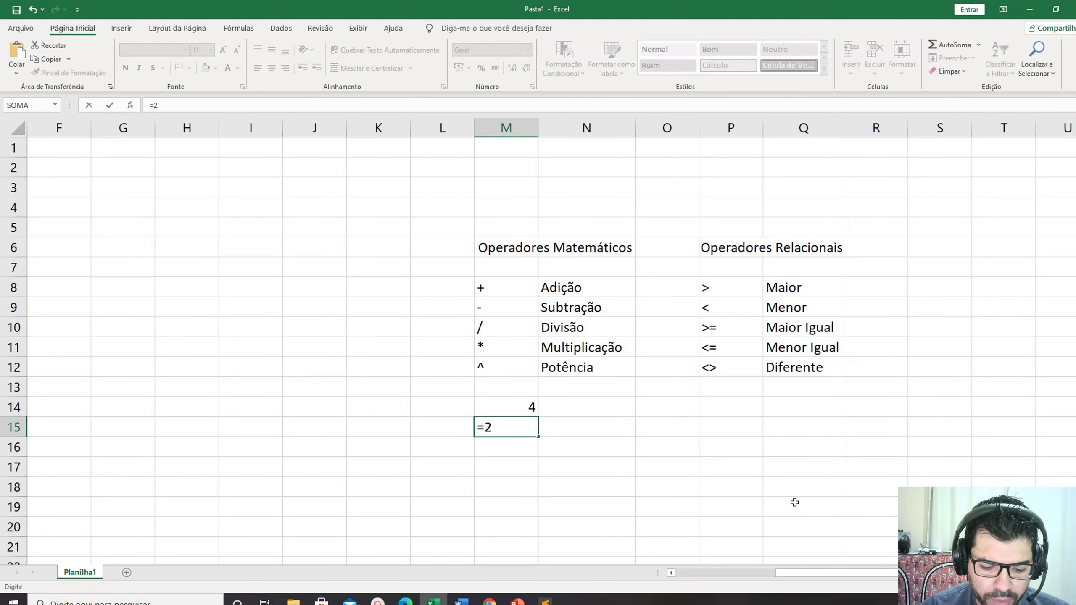
text(2)
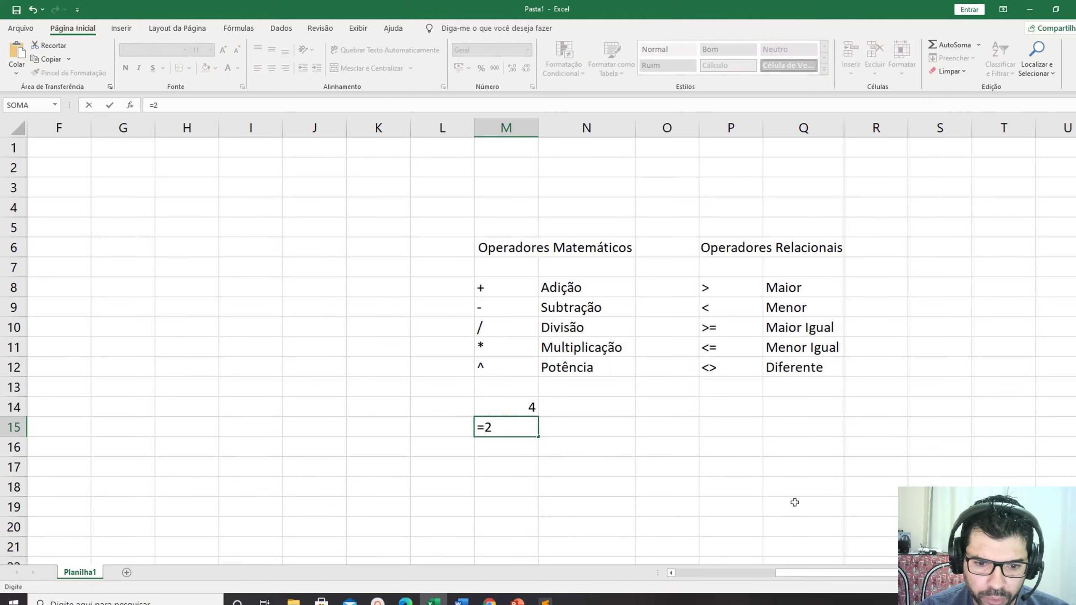
text(^5)
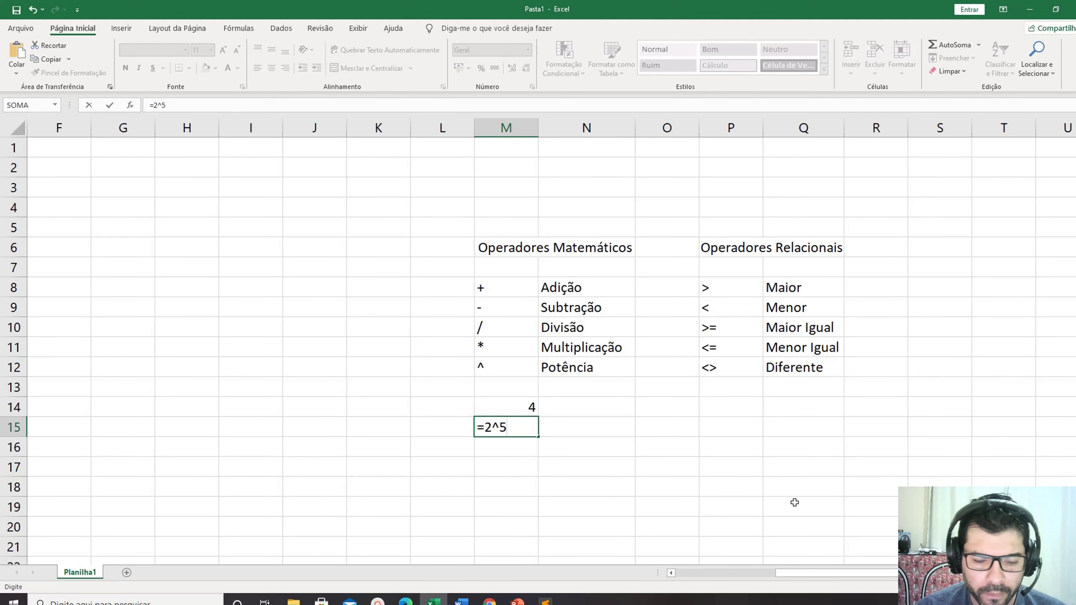
key(Return)
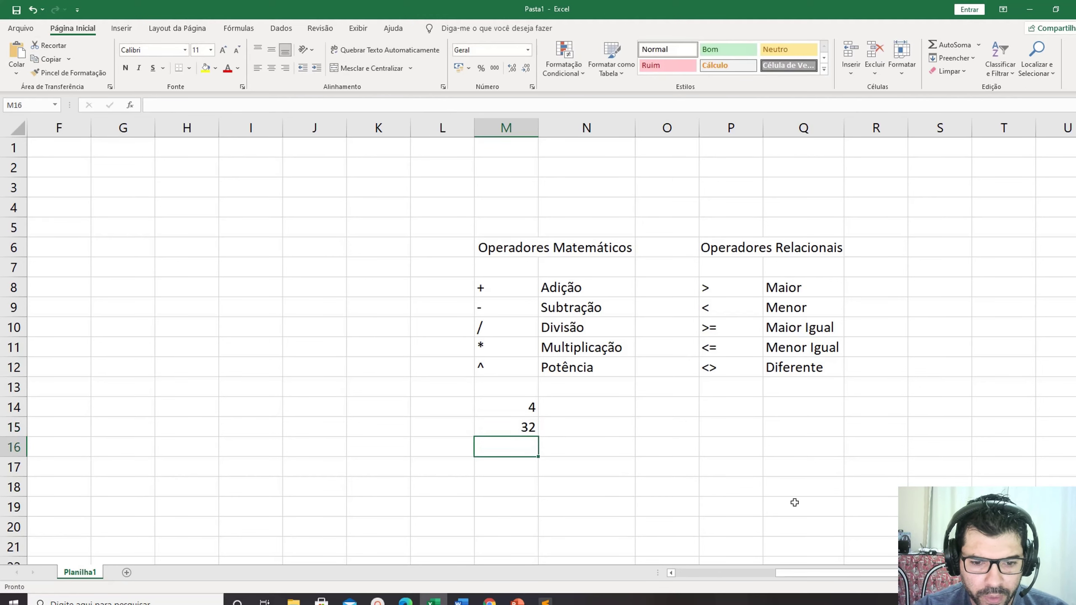
click(521, 424)
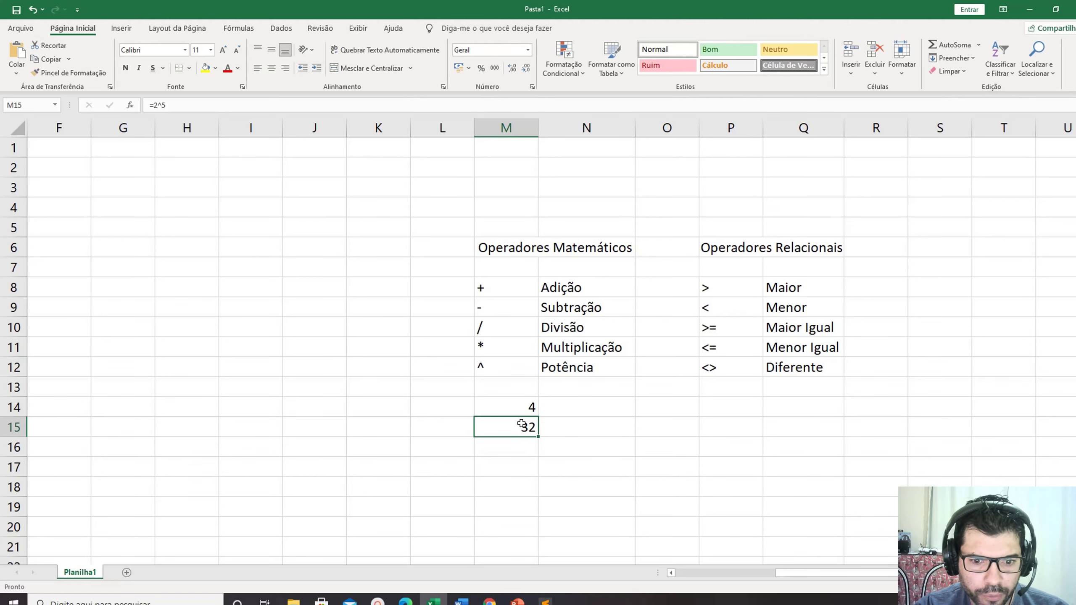
double_click(522, 424)
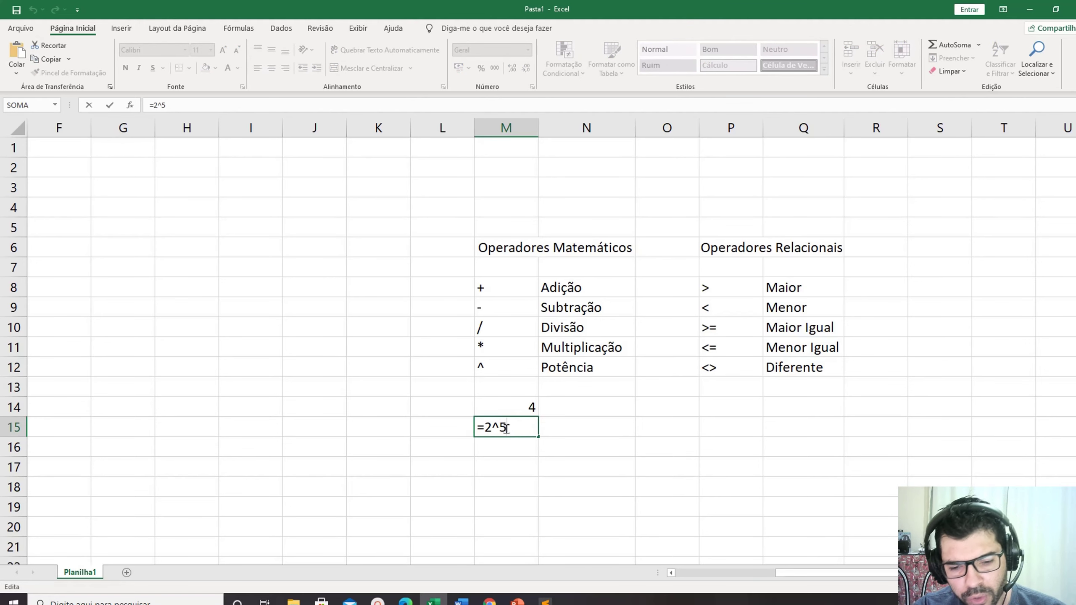
key(Escape)
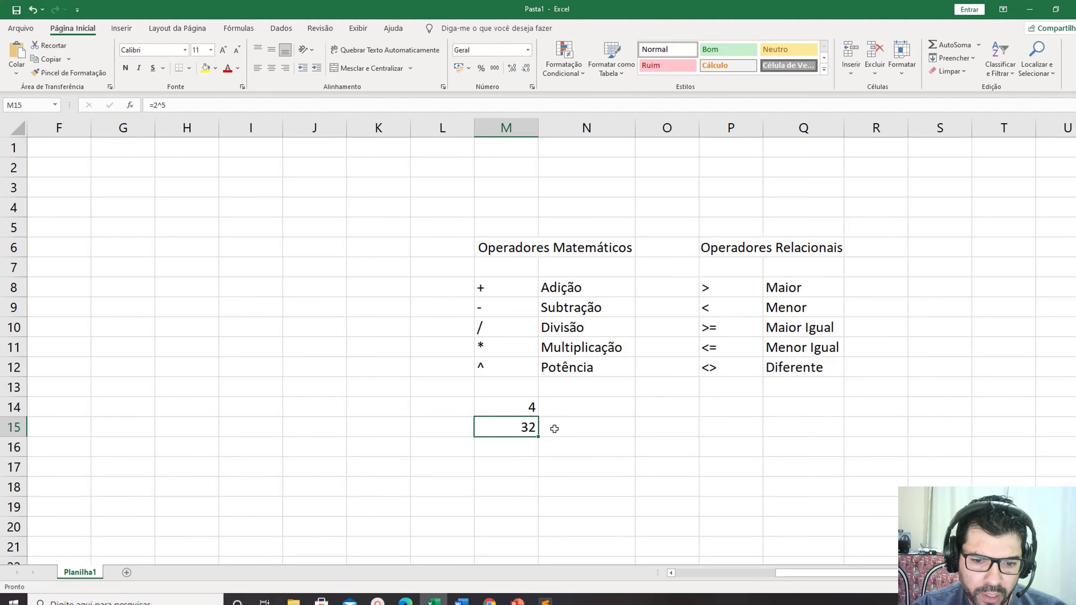
Enter the equivalent repeated multiplication =2*2*2*2*2 in cell N15.
click(555, 428)
text(=2)
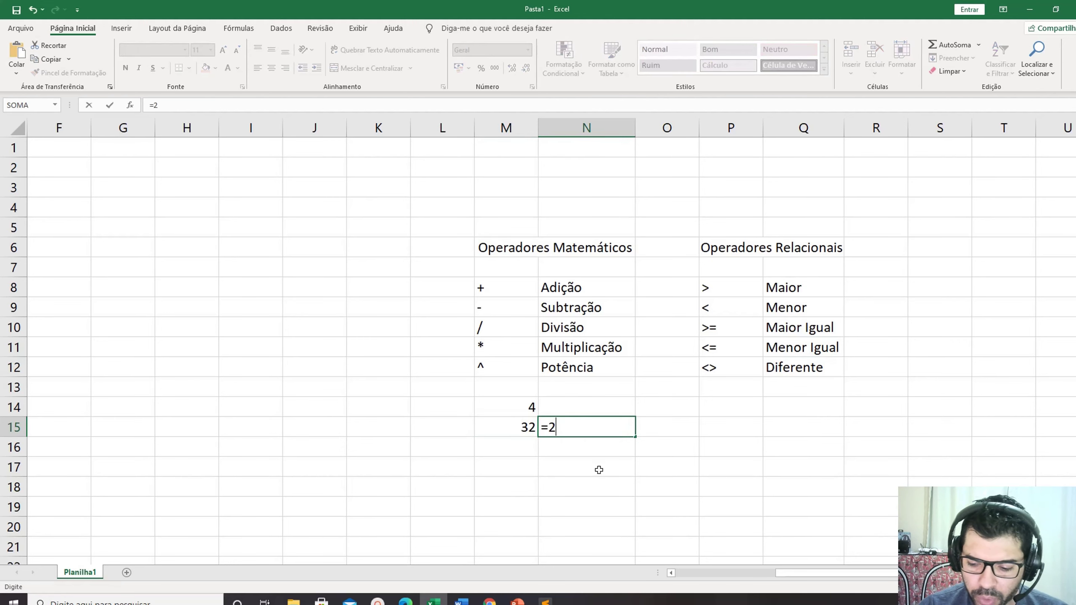
text(*)
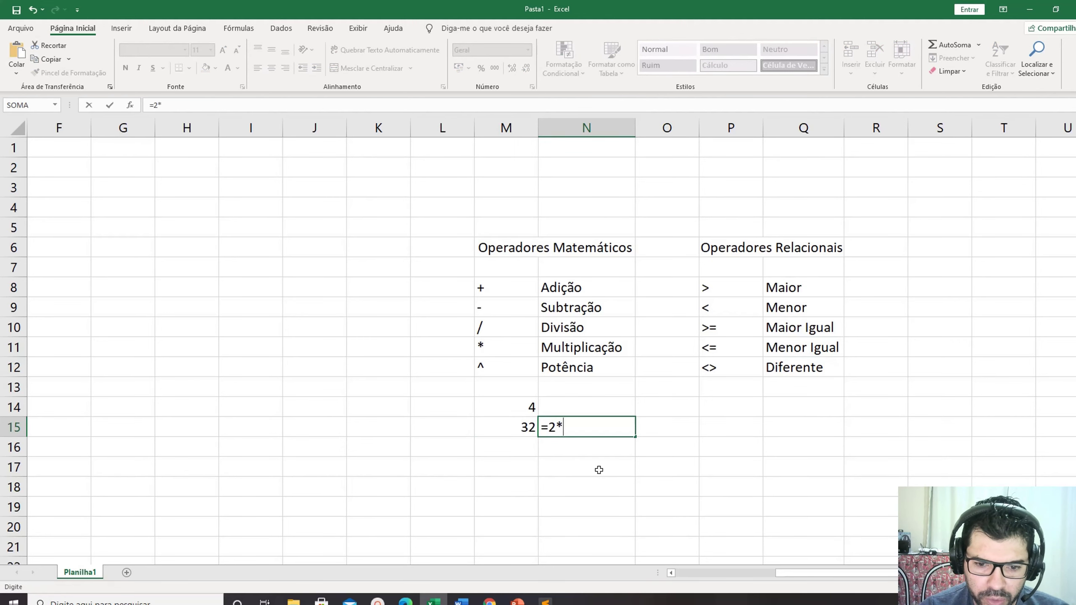
text(2*2*5)
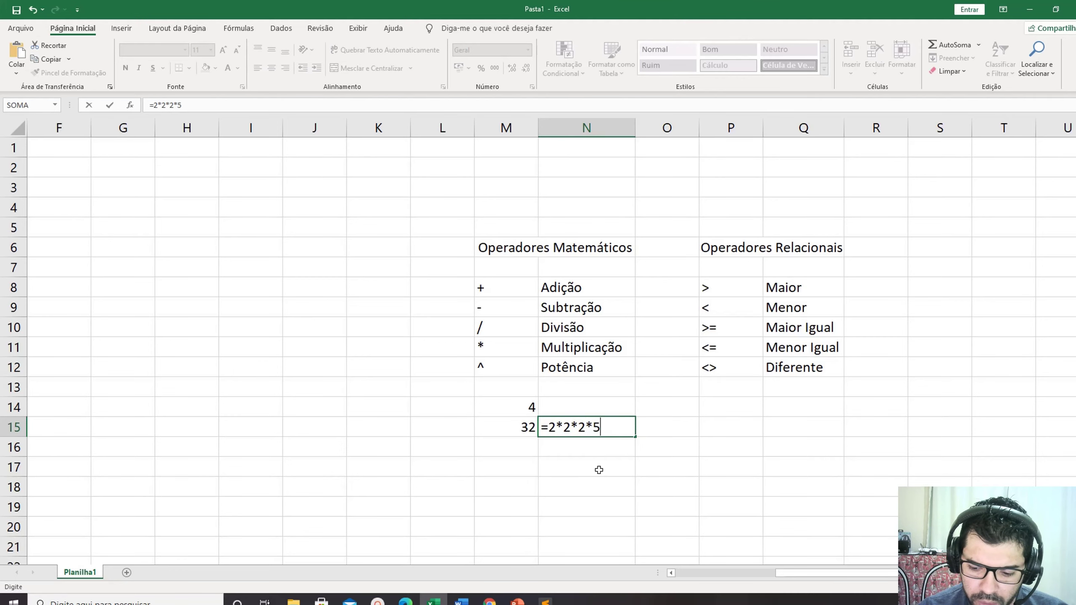
key(BackSpace)
text(2)
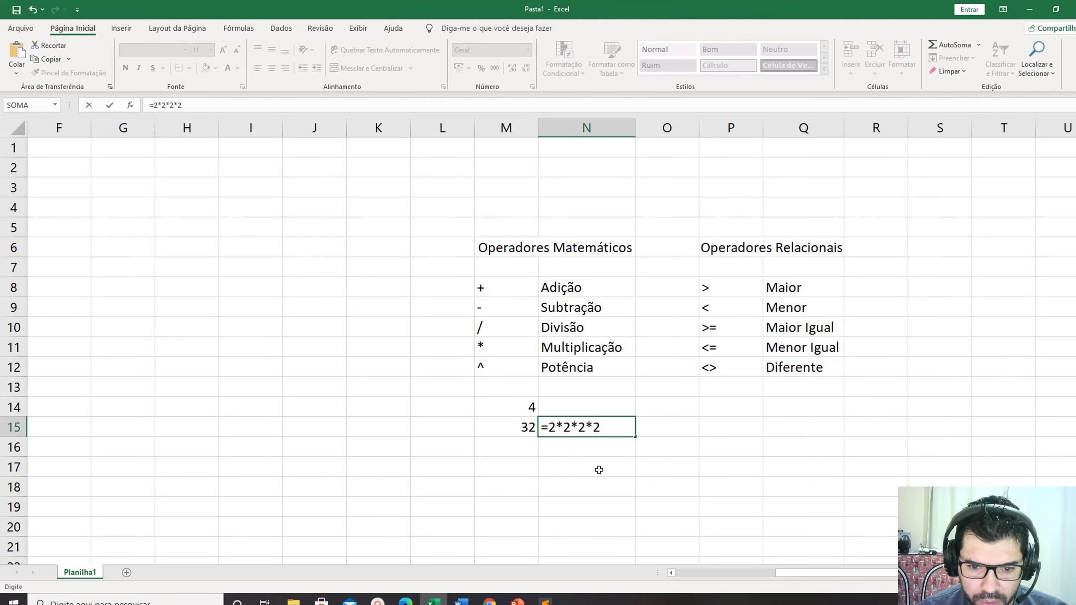
text(*2)
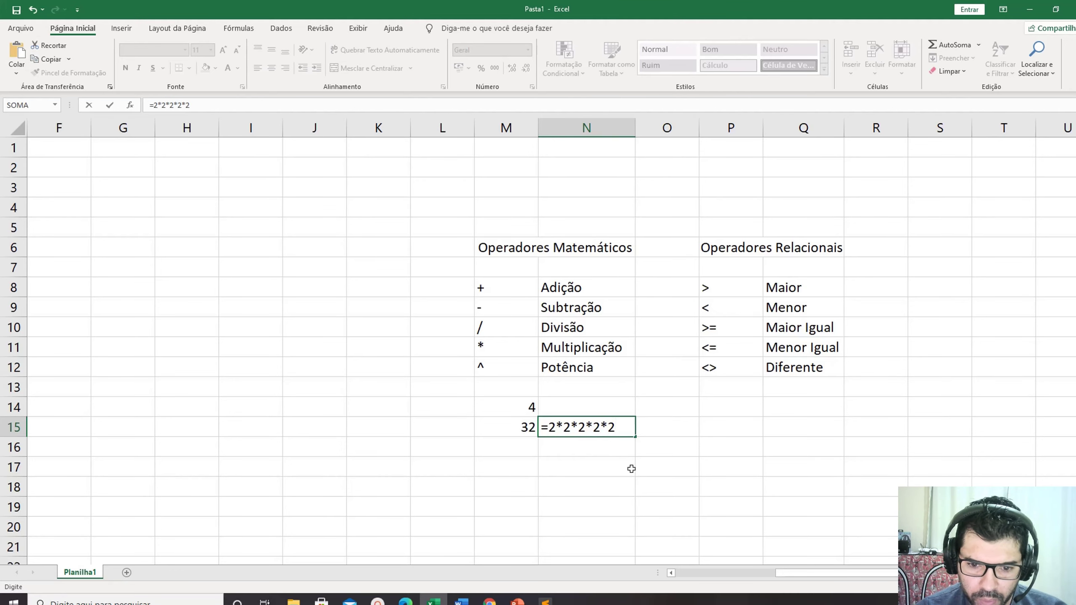
key(Return)
Compare the power formula in M15 with the repeated multiplication formula in N15.
click(618, 427)
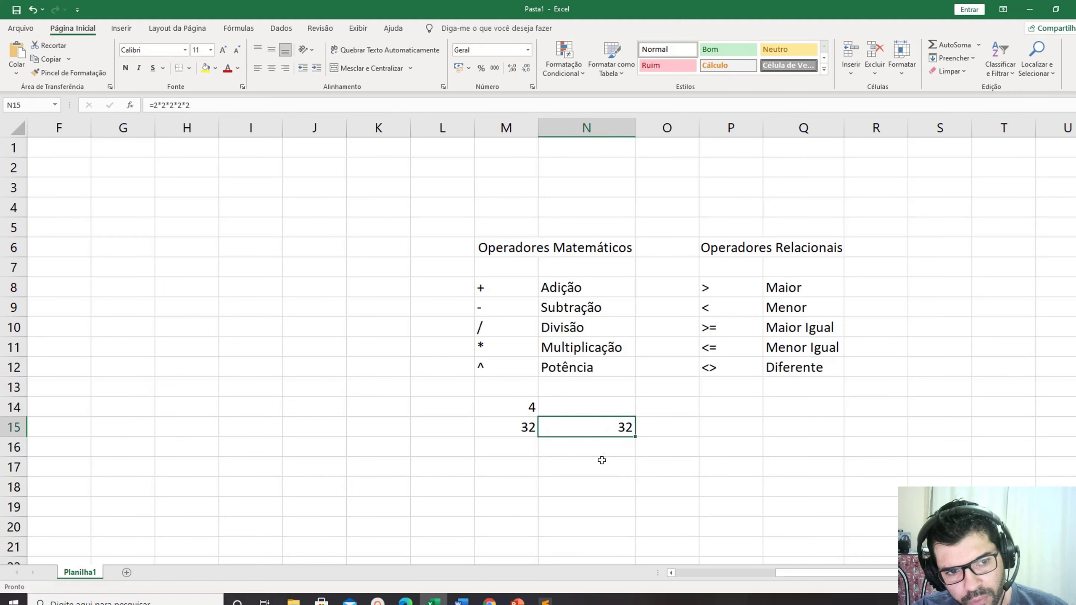
double_click(578, 428)
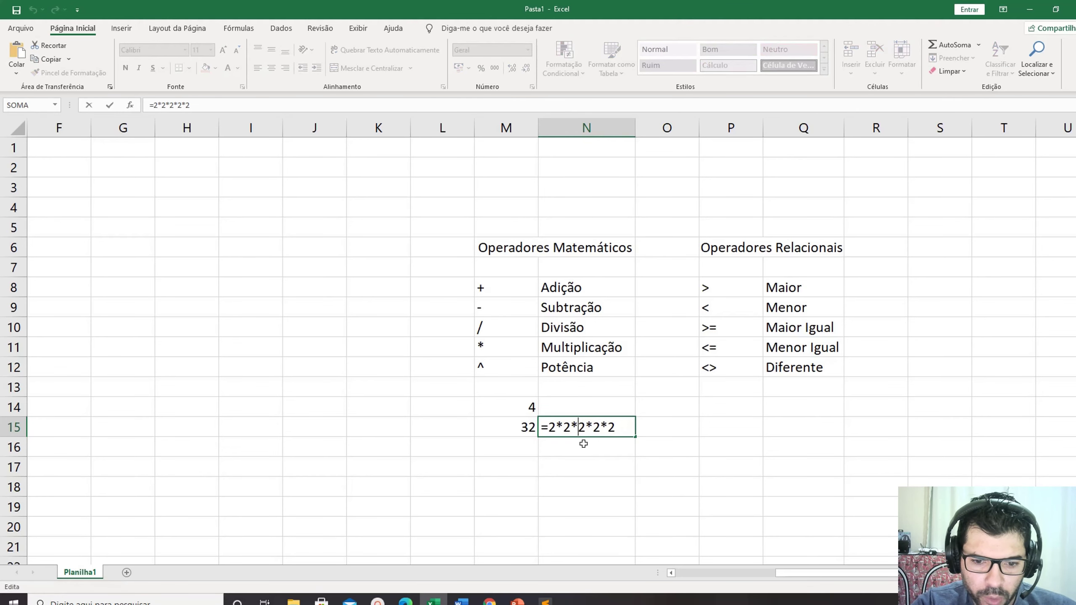
click(623, 424)
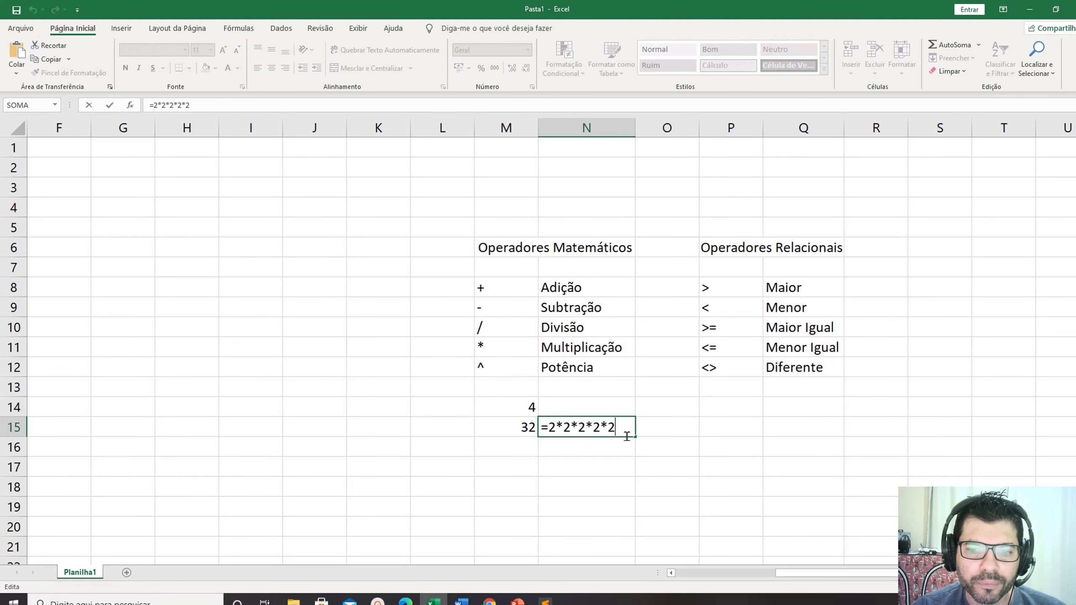
key(Return)
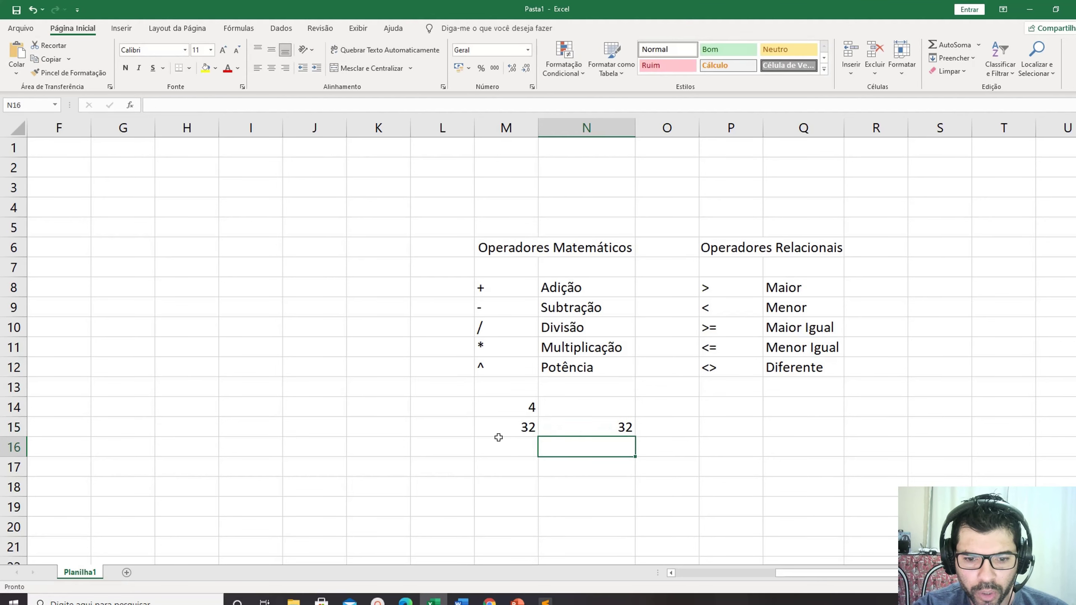
click(498, 426)
double_click(499, 427)
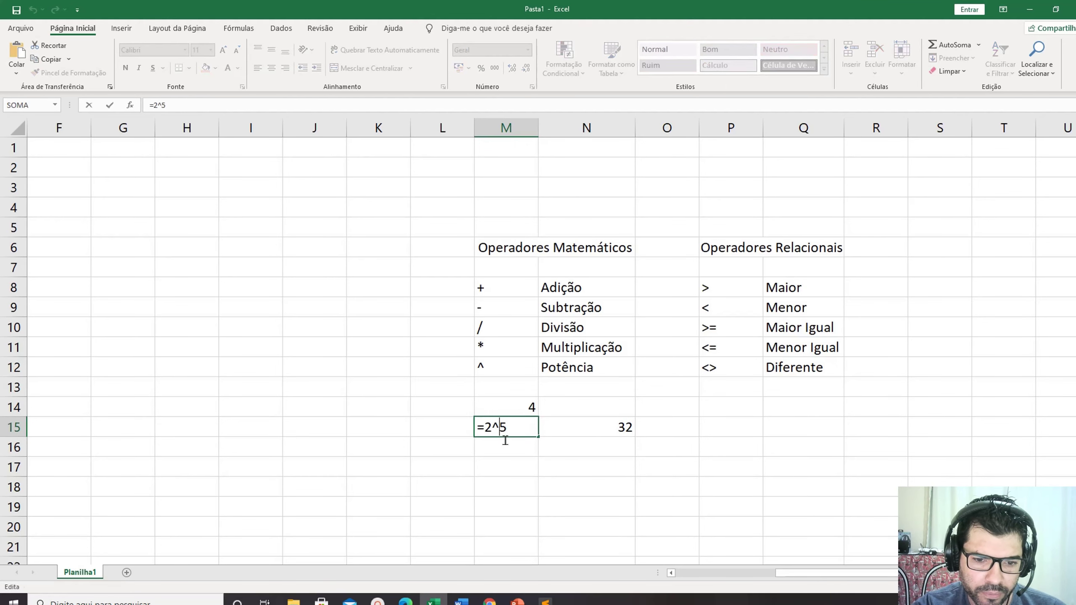
key(Return)
click(510, 428)
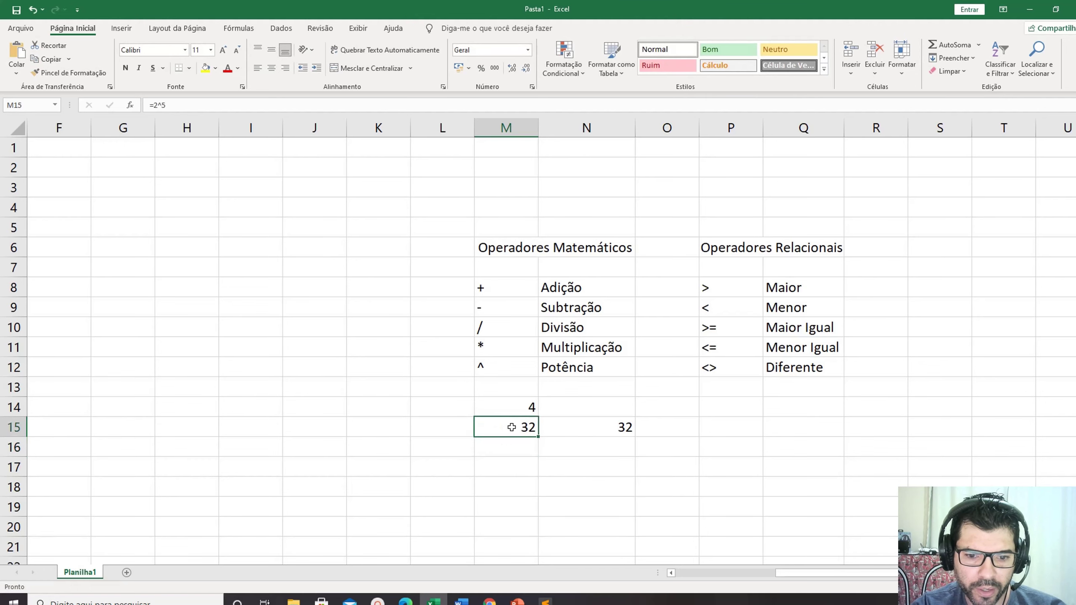
double_click(514, 431)
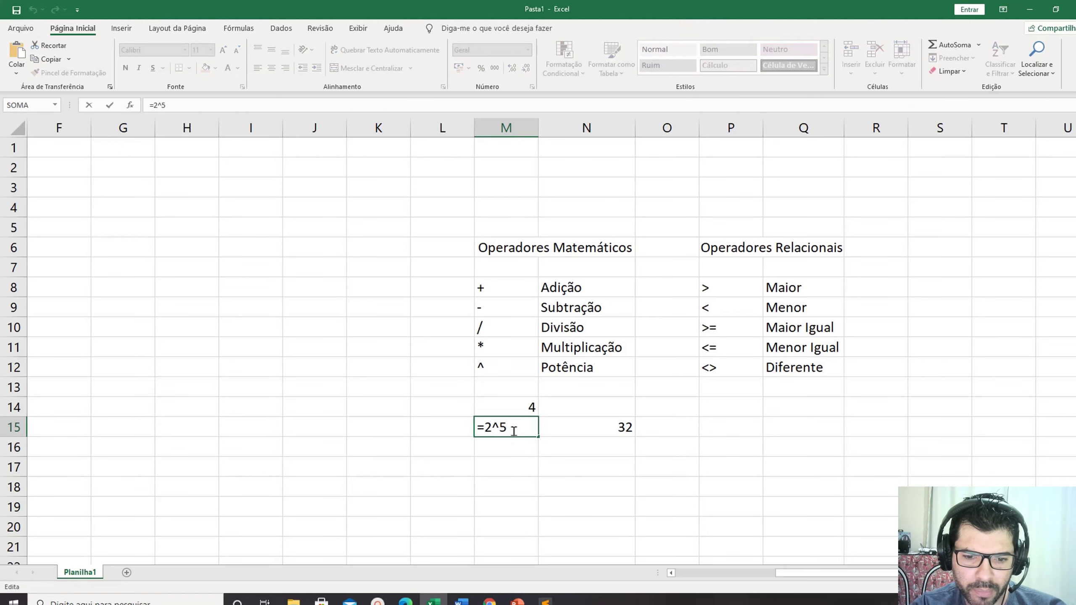
key(Return)
click(585, 433)
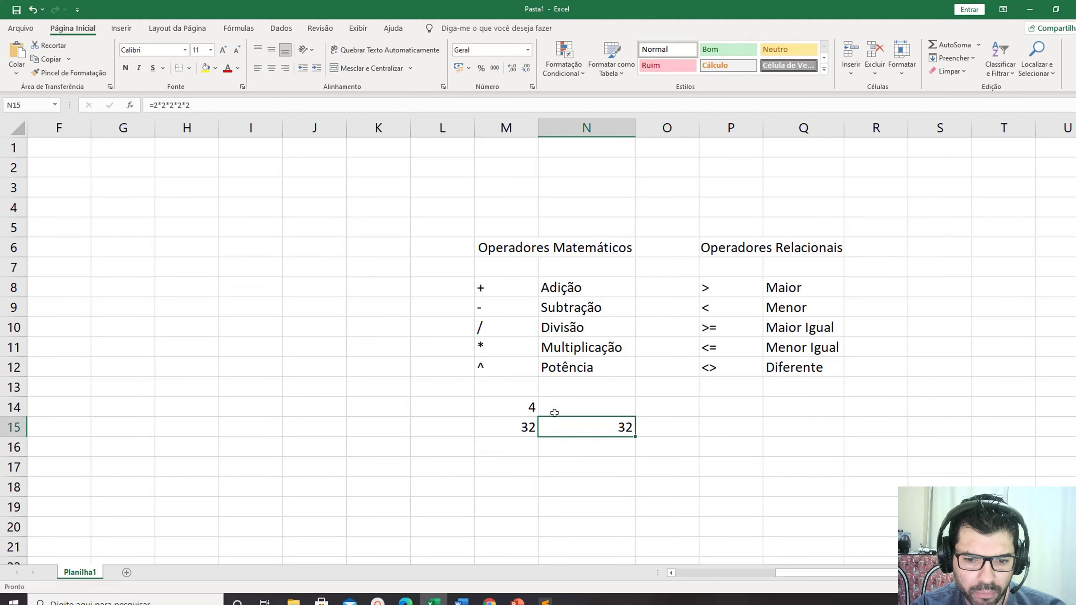
double_click(563, 424)
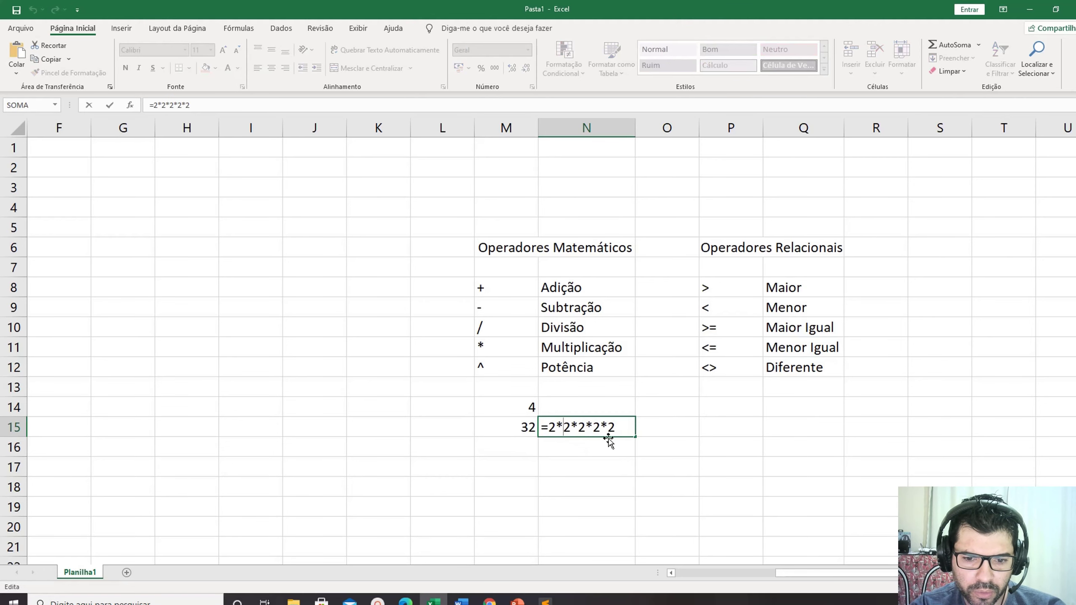
click(615, 427)
key(Return)
Enter the addition example =10+2 in cell M16 and the subtraction example =10-2 in M17.
click(524, 459)
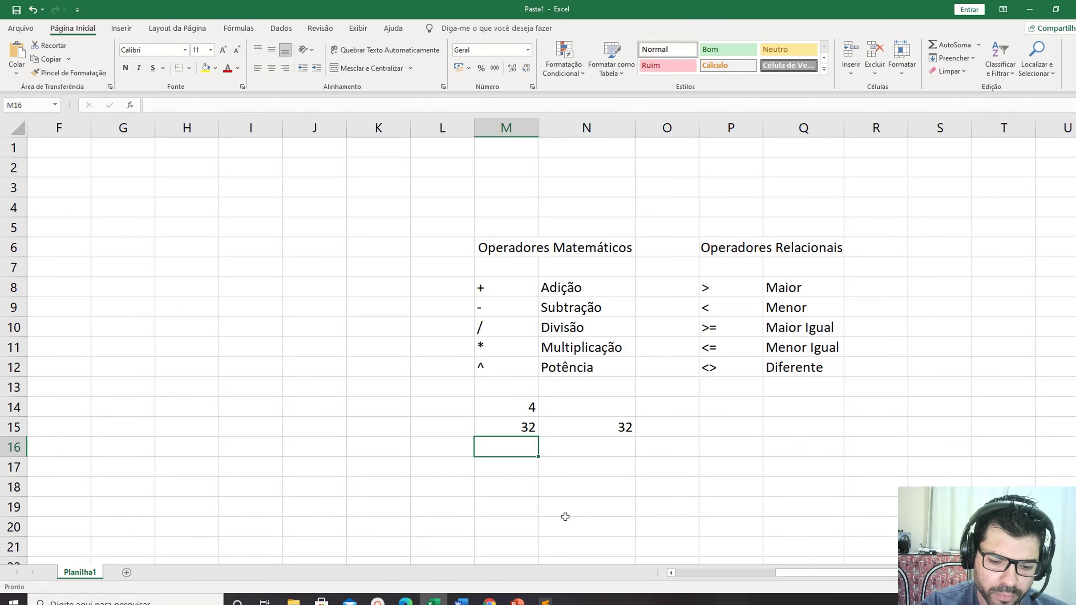
text(=10)
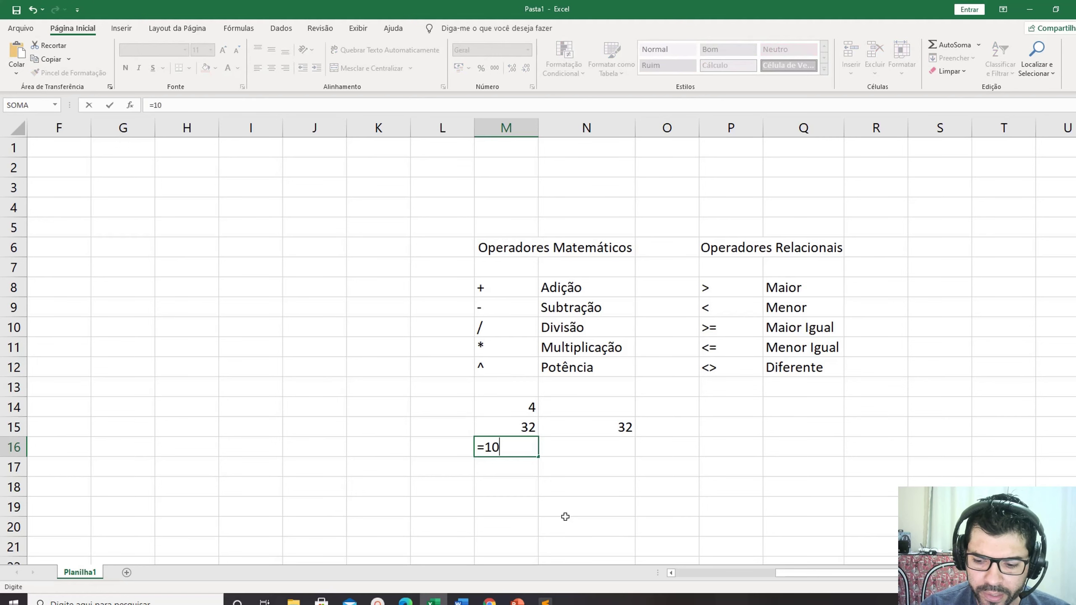
text(+2)
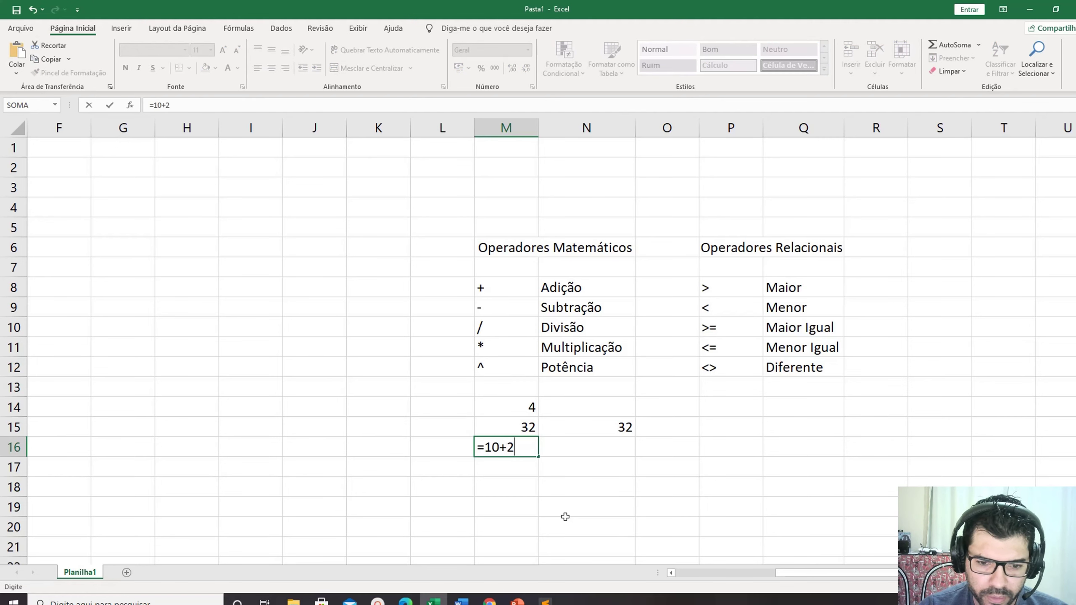
key(Return)
text(=)
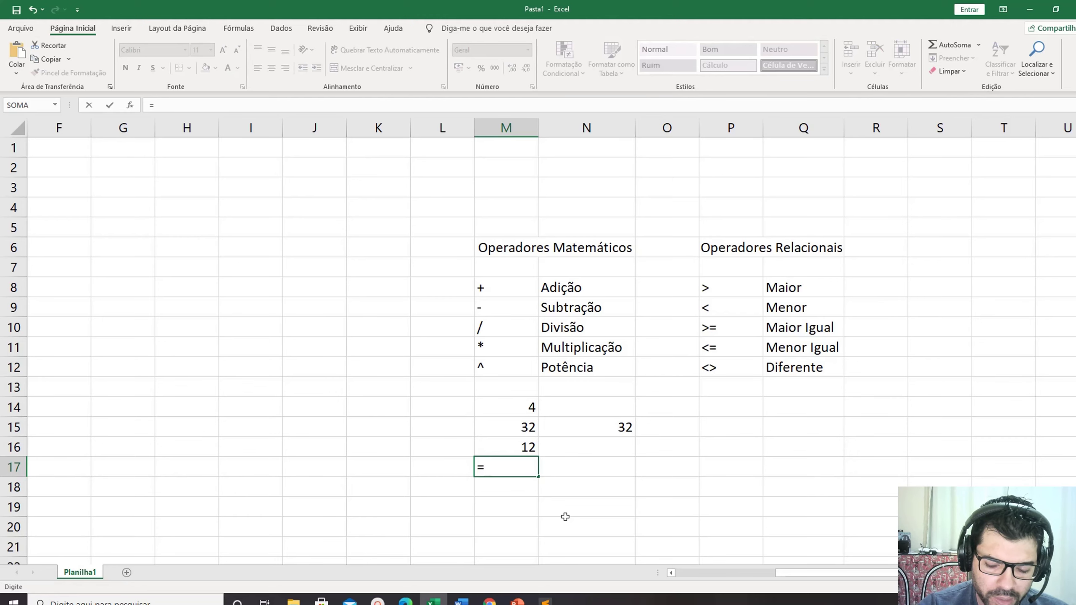
text(10-2)
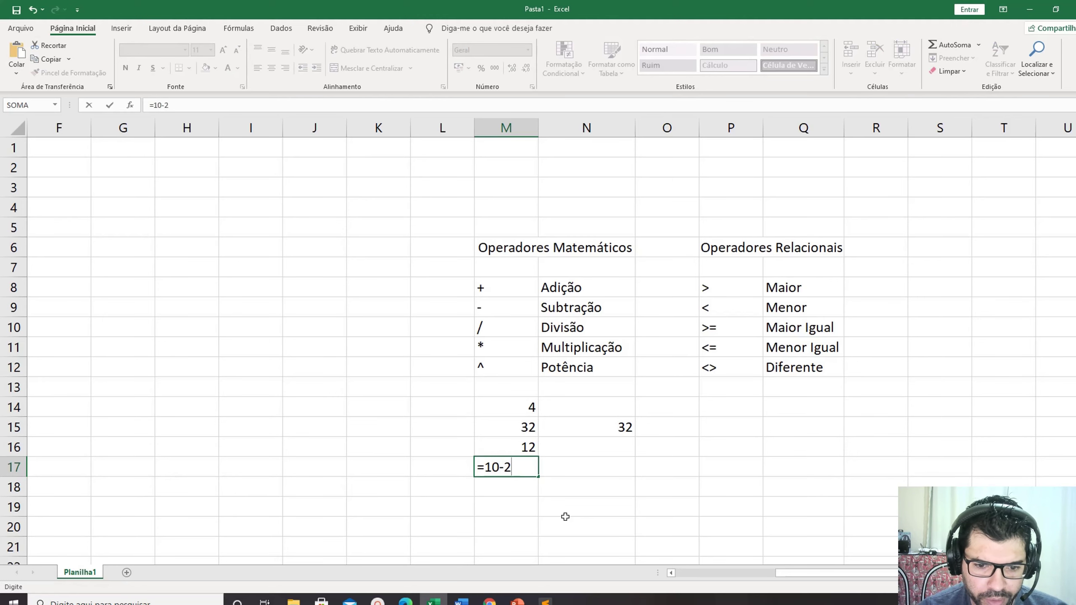
key(Return)
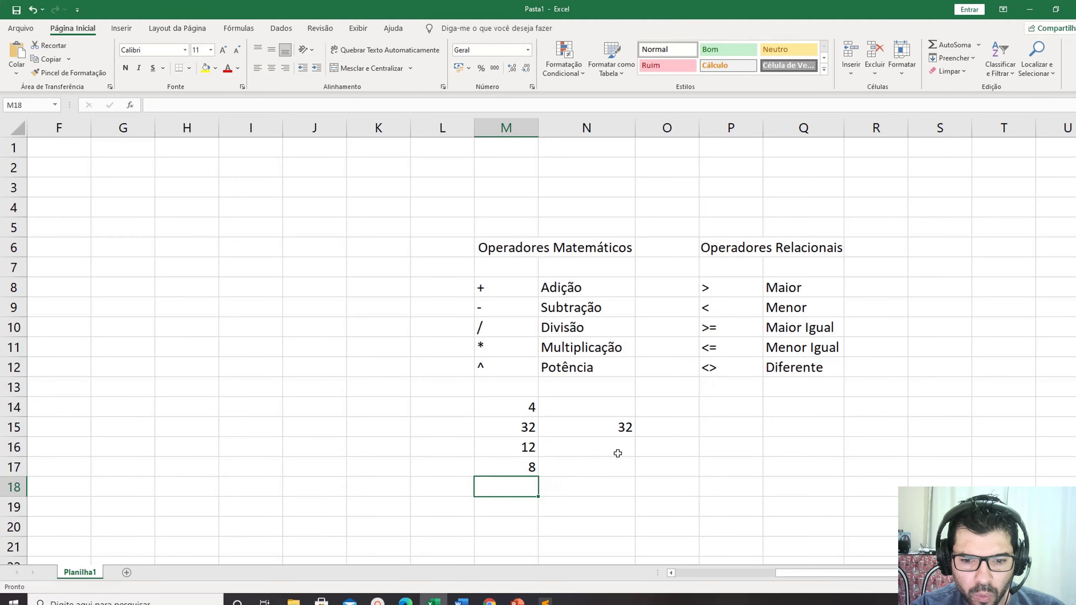
Enter the mixed-operator example =2+2*5 in cell P16, below the relational operators list.
scroll(617, 453, down, 1)
click(719, 389)
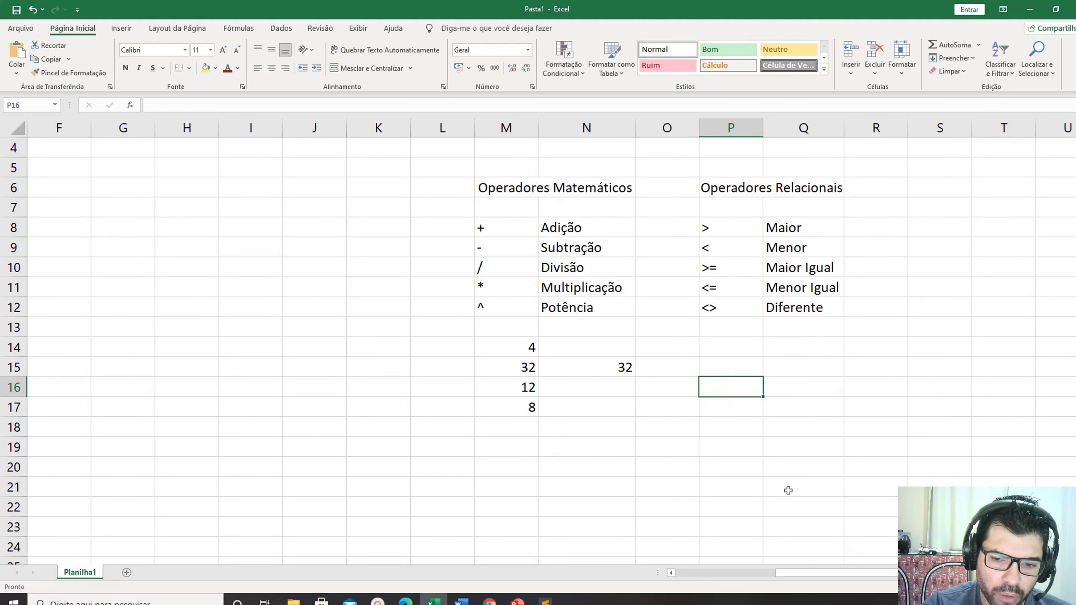
text(=2)
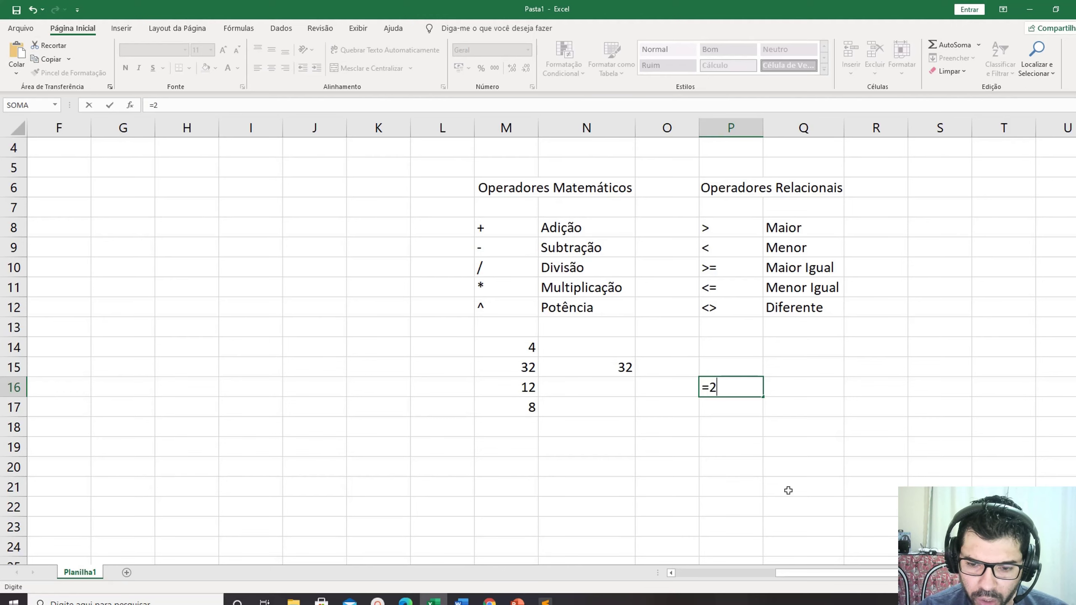
text(+2)
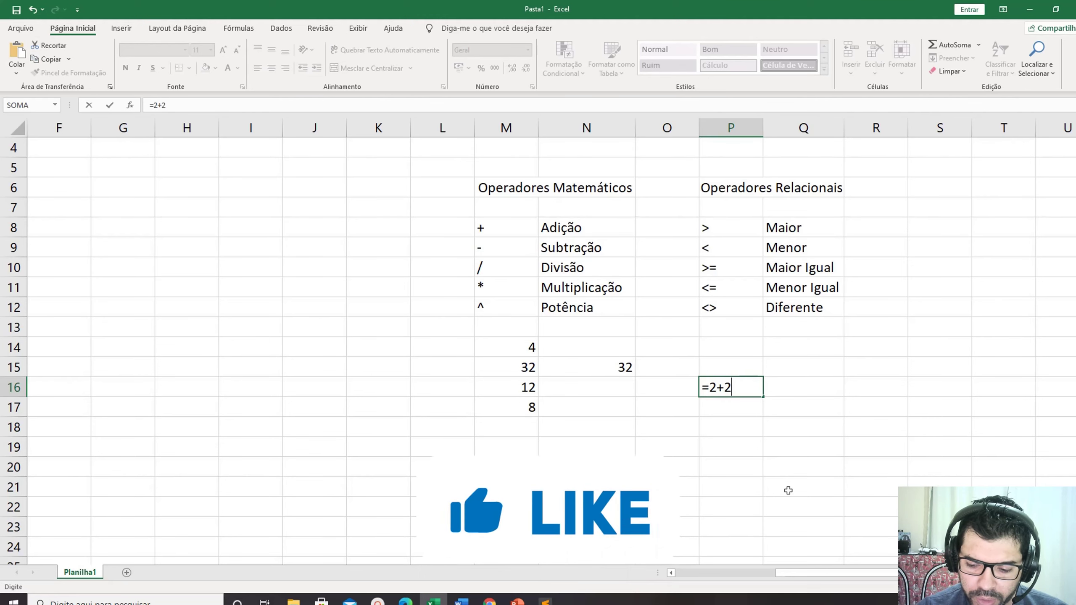
text(*5)
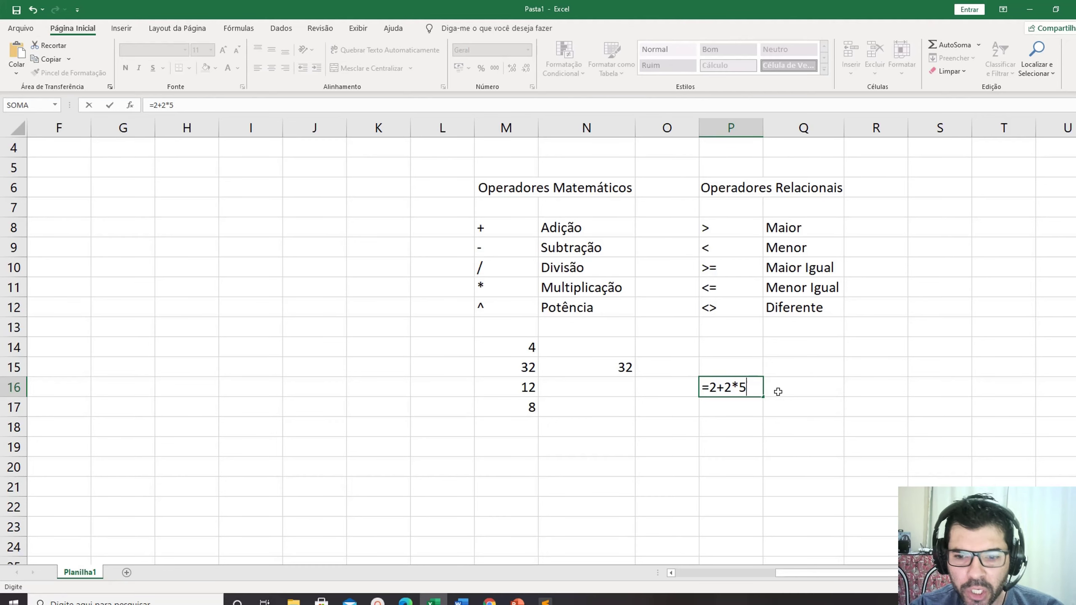
click(725, 391)
scroll(729, 373, down, 1)
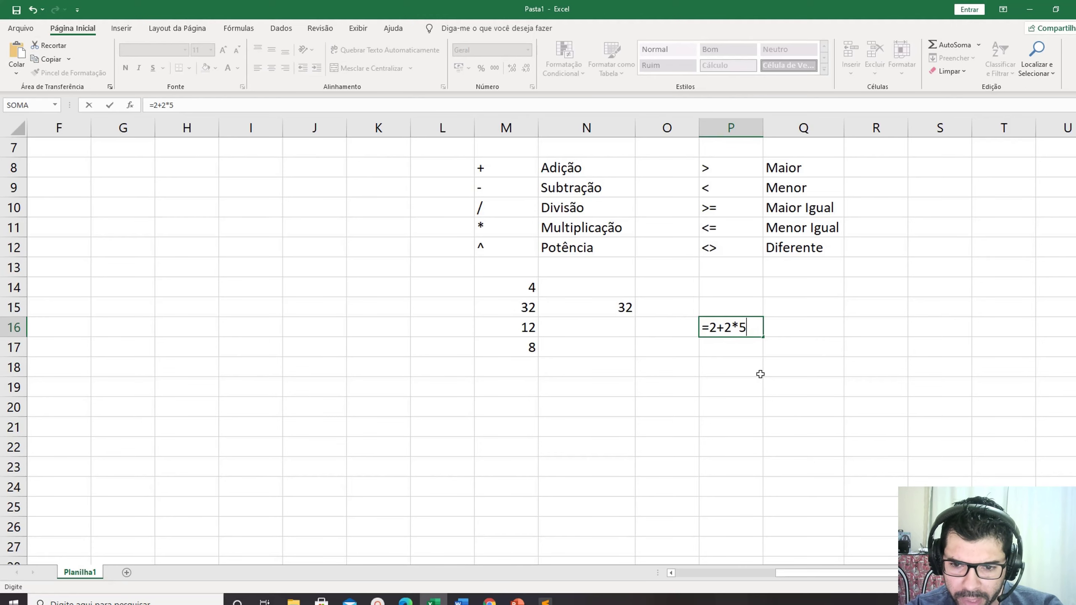
key(Return)
key(Up)
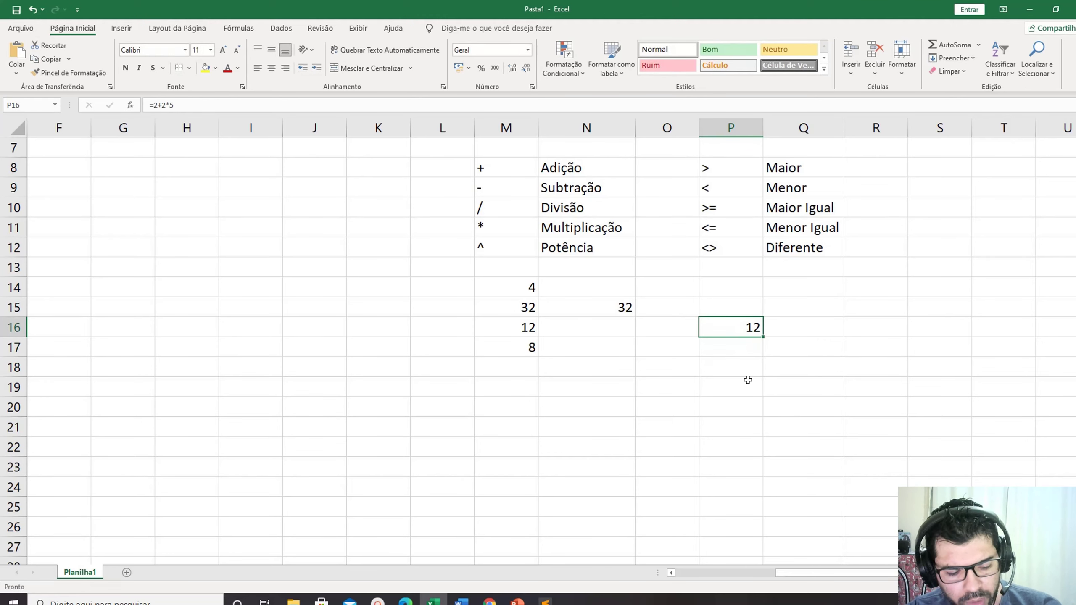
Check the formula and its result in cell P16.
scroll(748, 380, up, 2)
drag(797, 571, 823, 576)
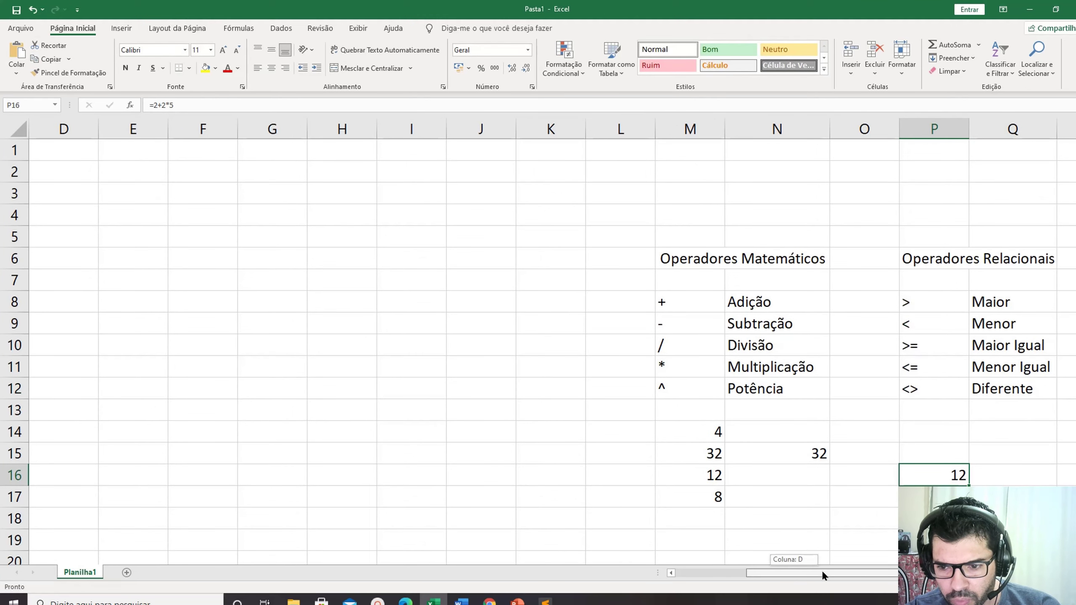
click(900, 573)
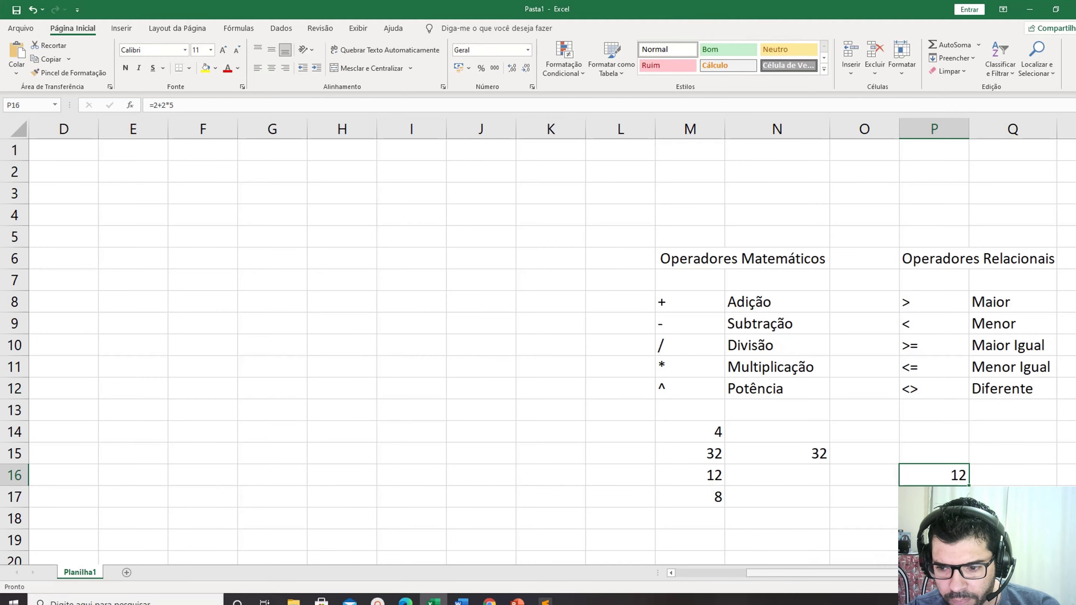
click(1074, 573)
click(1074, 573)
click(1074, 573)
click(1073, 573)
scroll(1017, 530, down, 2)
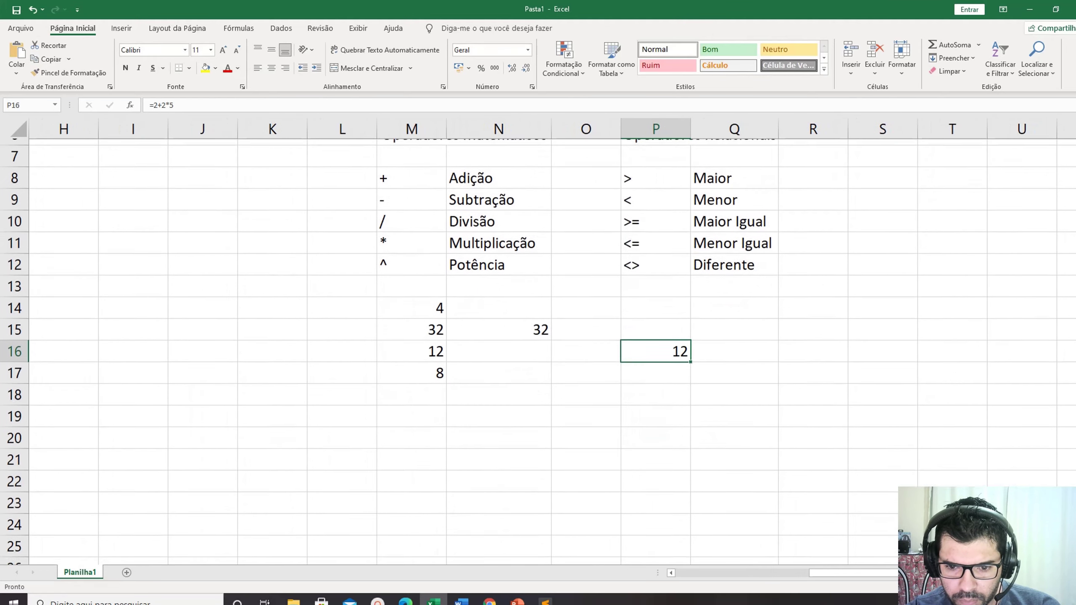
scroll(860, 476, up, 3)
scroll(860, 476, right, 1)
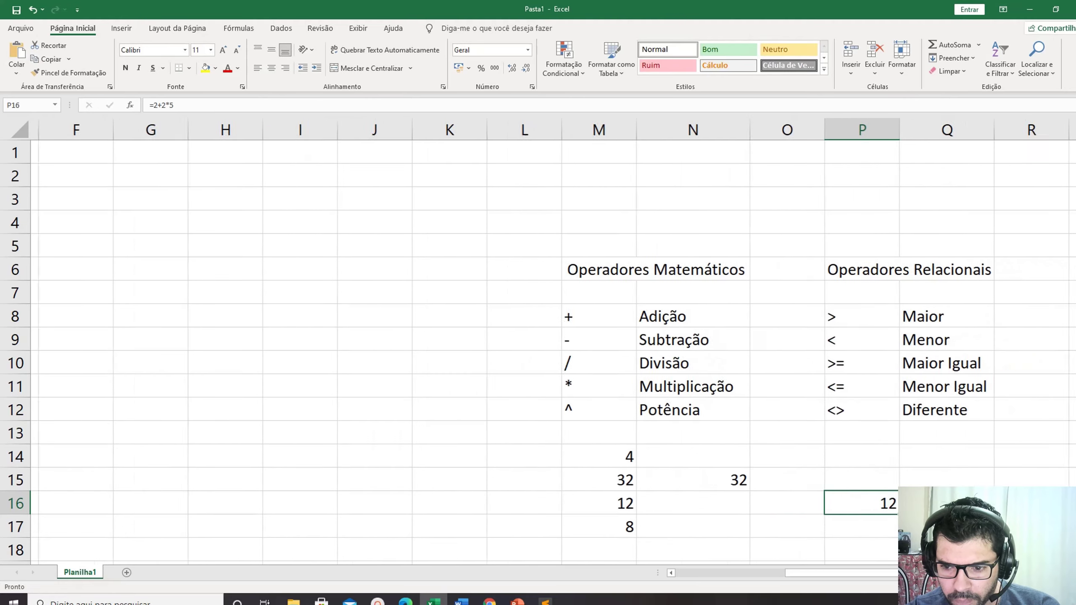
scroll(551, 339, right, 3)
scroll(551, 339, down, 3)
scroll(551, 339, up, 1)
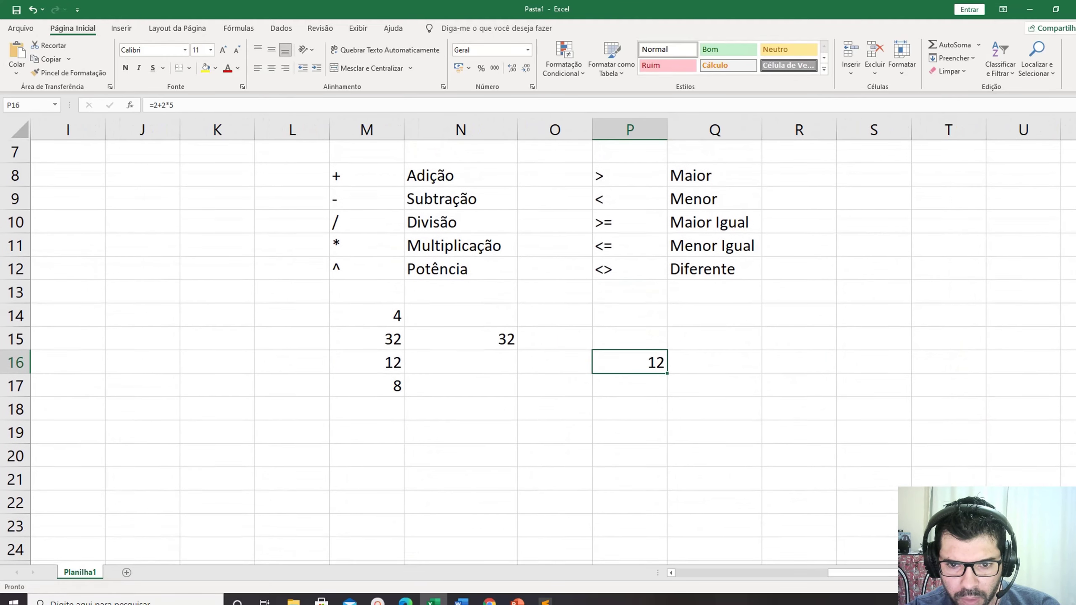
double_click(655, 364)
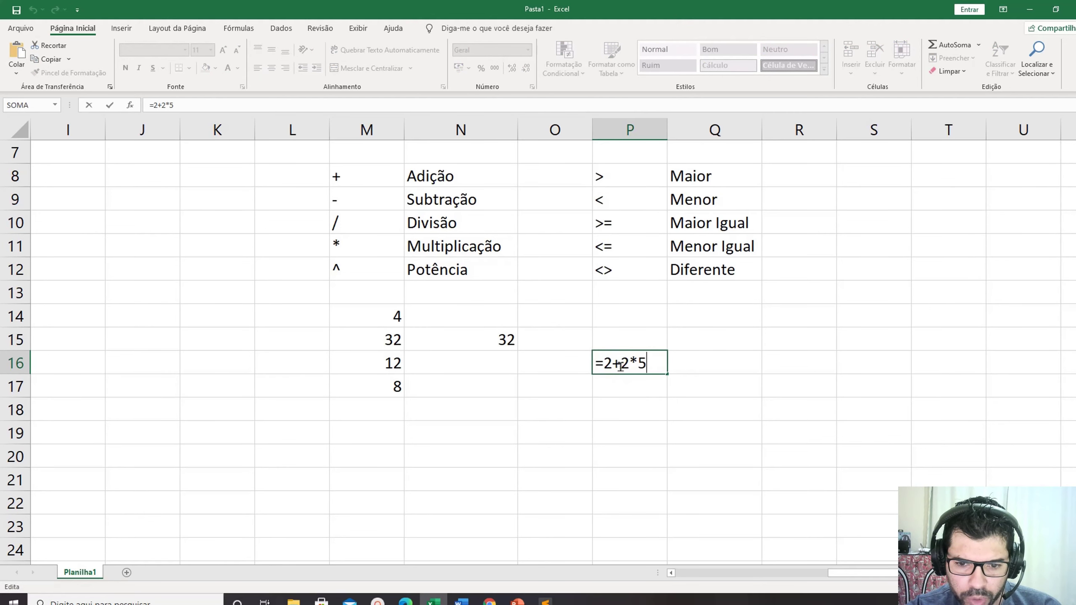
key(Return)
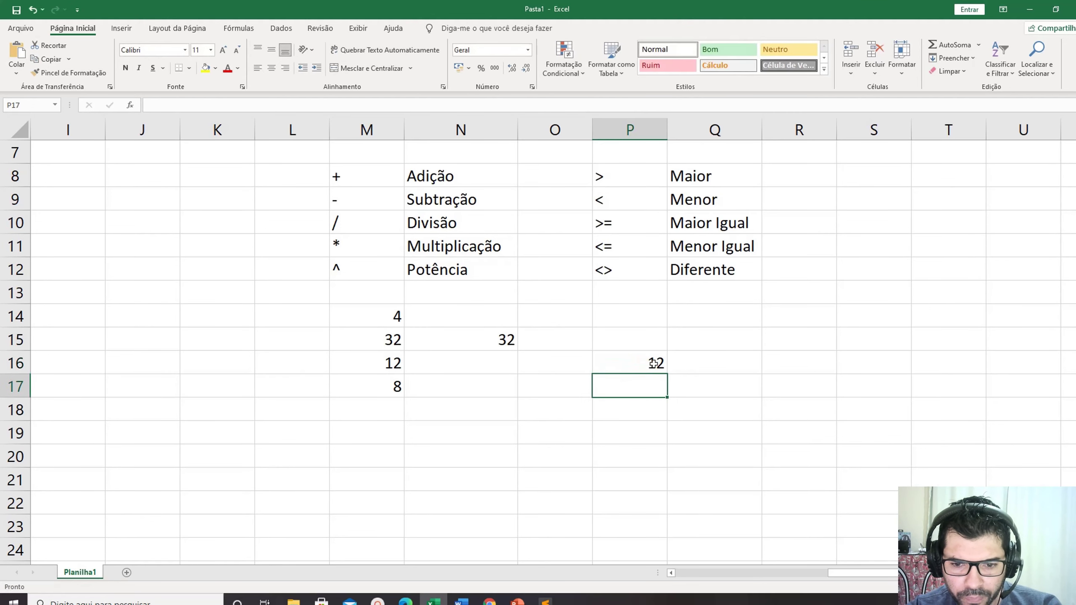
click(654, 364)
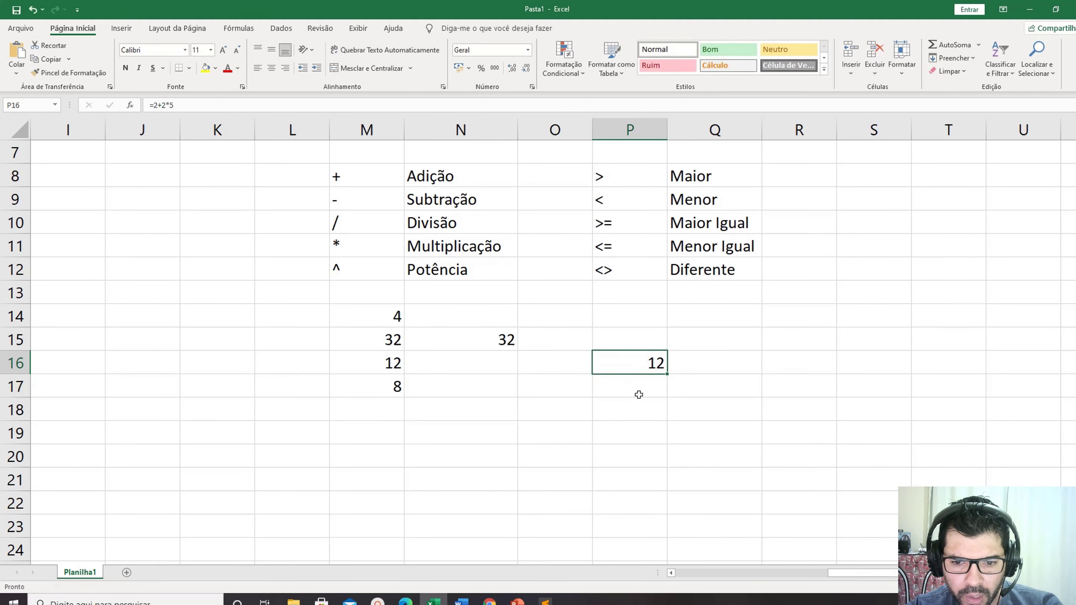
Examine the 2*5 part of the formula in P16 to see which operation takes precedence.
double_click(636, 363)
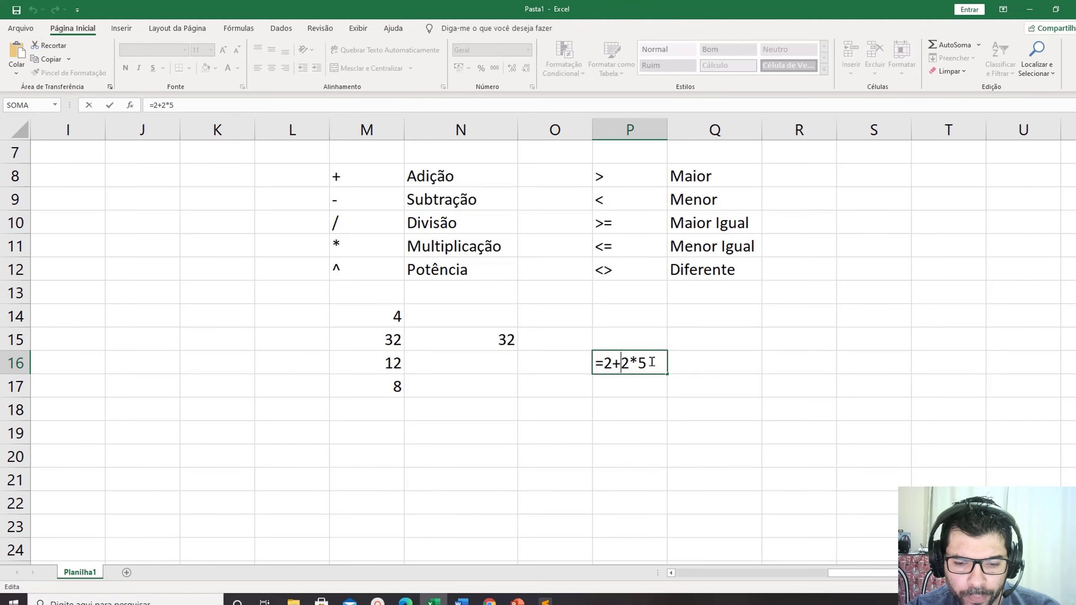
drag(655, 364, 635, 361)
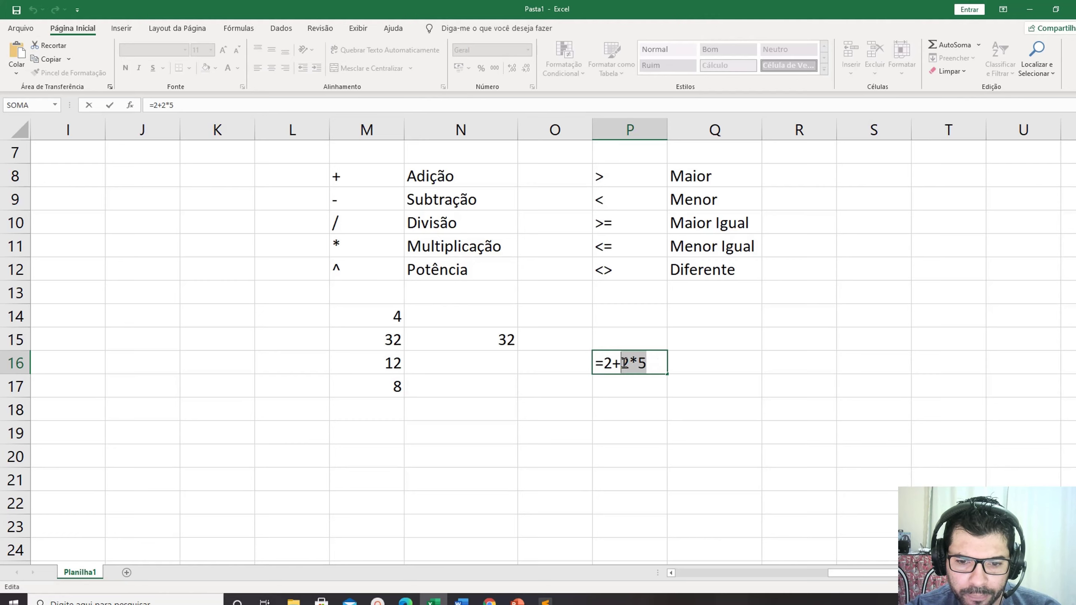
click(654, 365)
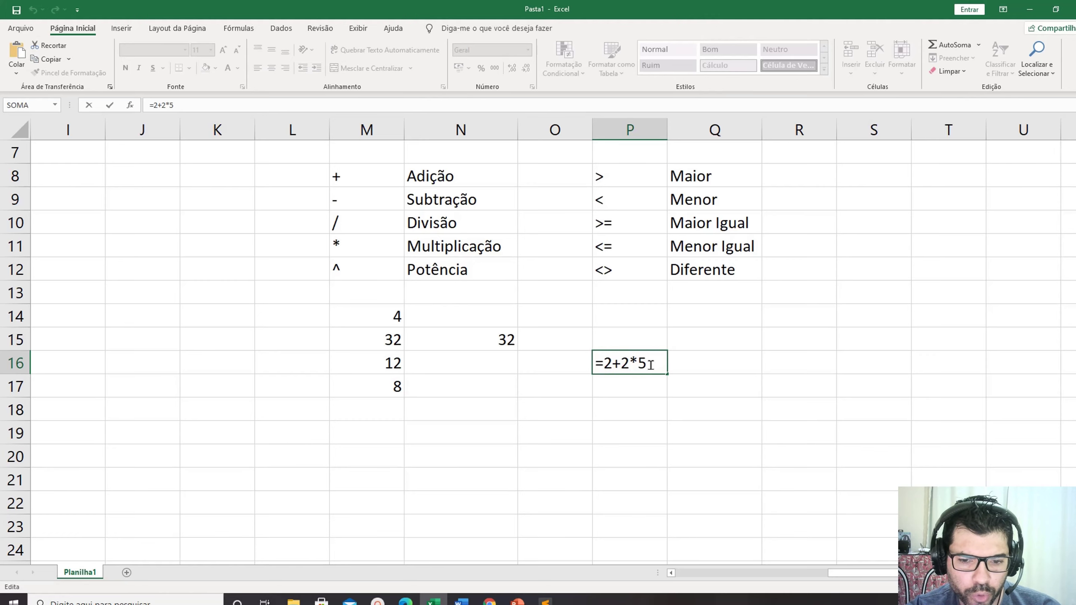
drag(648, 365, 625, 364)
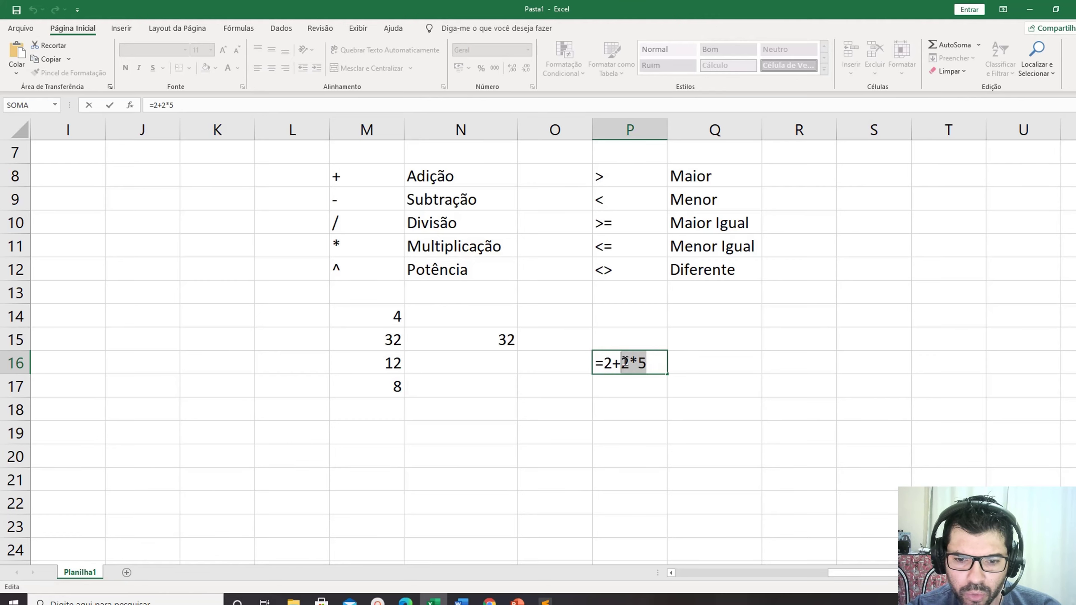
click(638, 364)
click(613, 363)
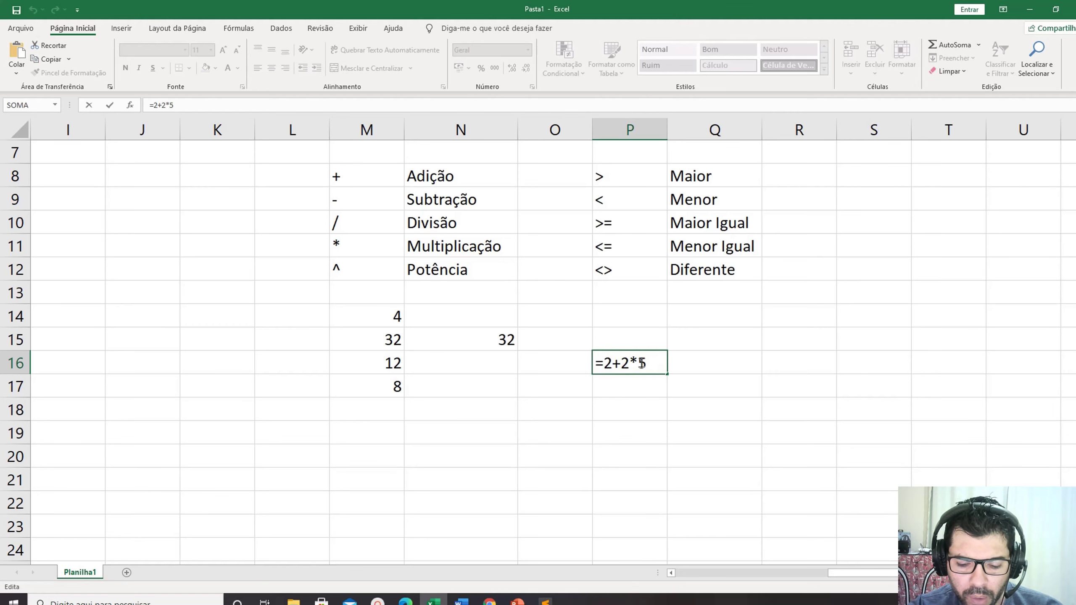
key(Return)
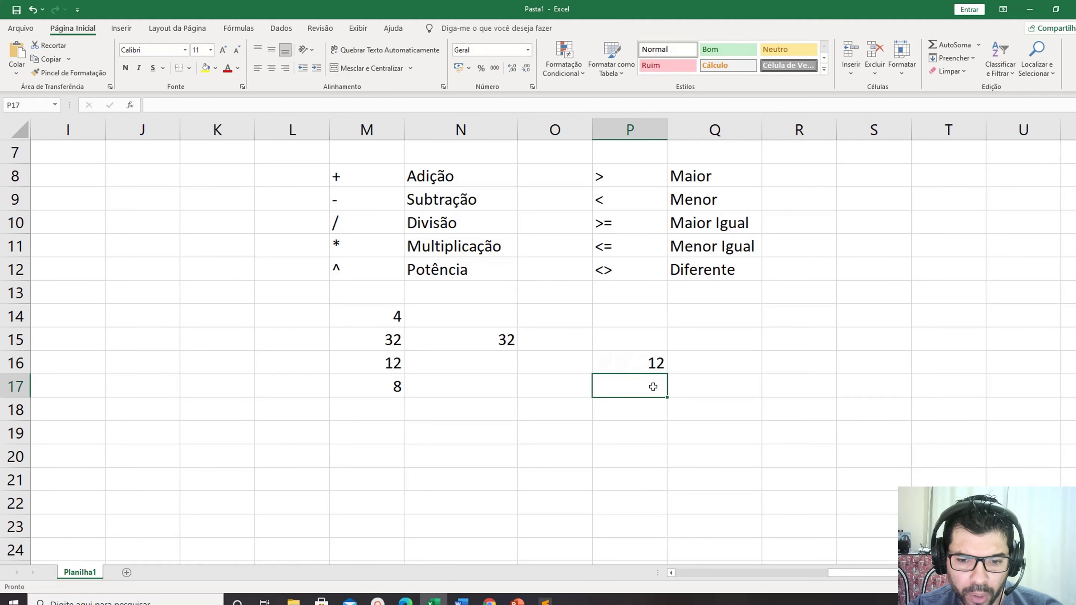
Enter the parenthesised example =(2+2)*5 in cell P17.
text(=)
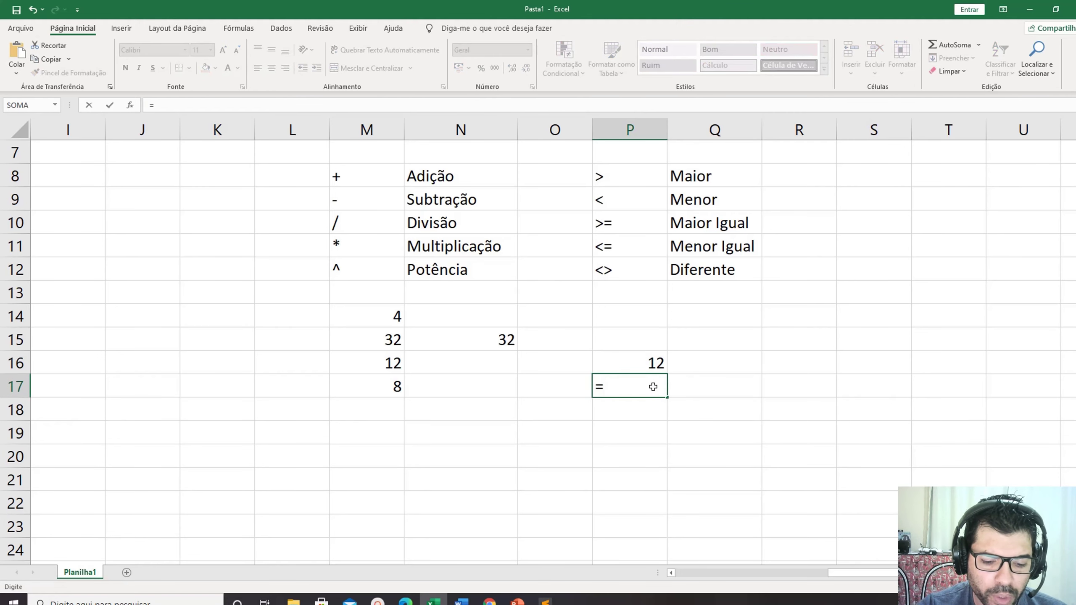
text(()
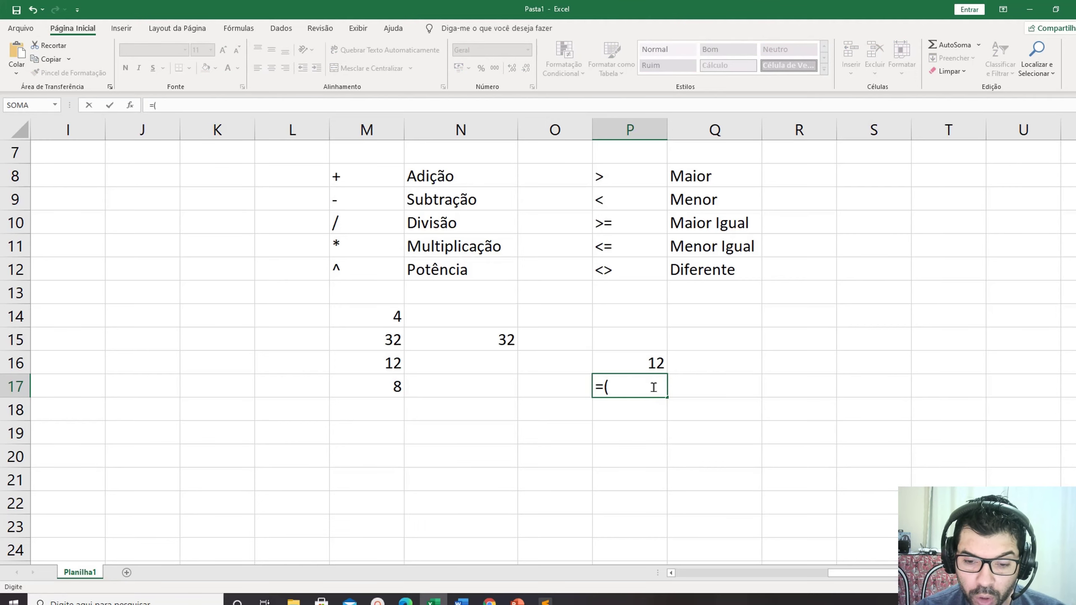
text(2+2)
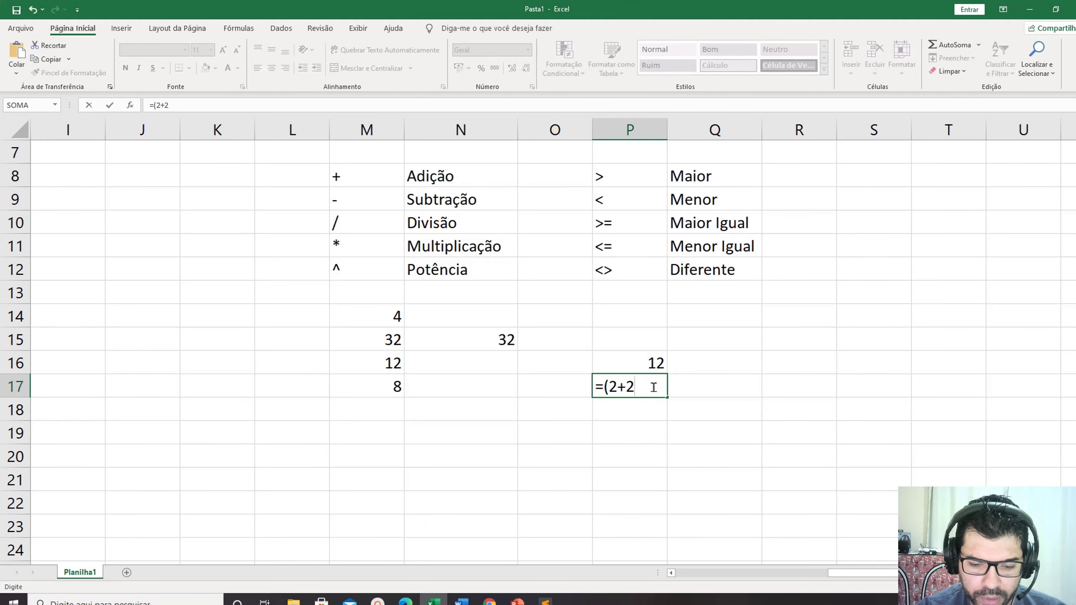
text())
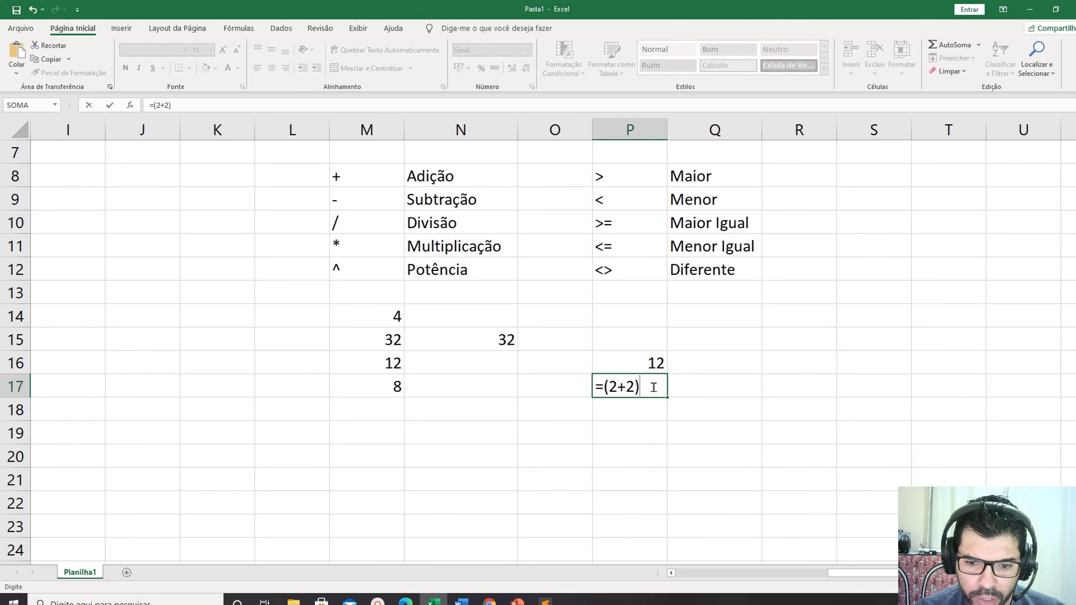
text(*5)
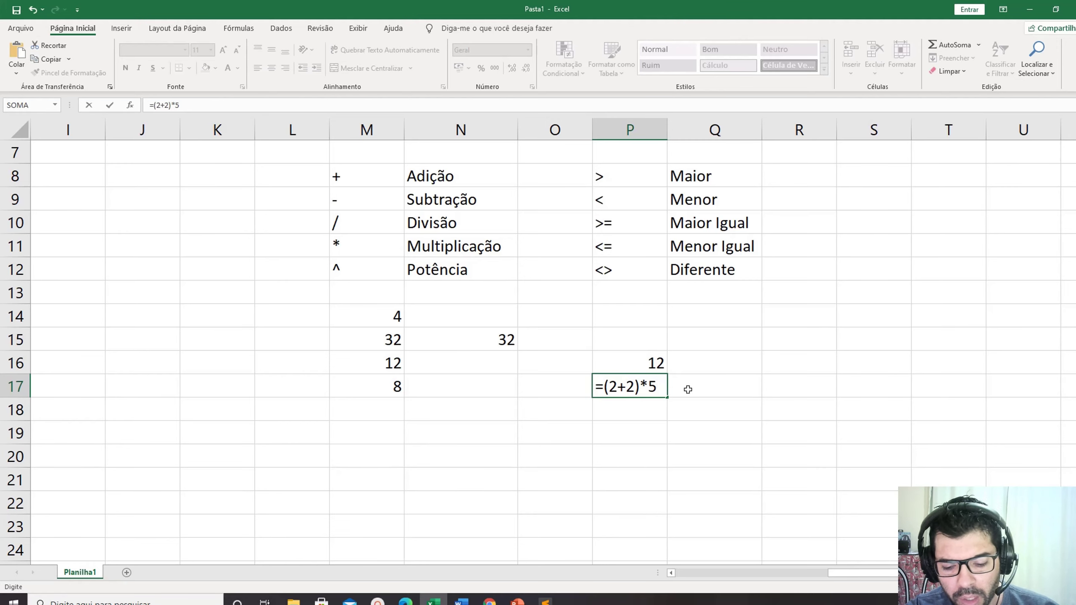
key(Return)
click(648, 387)
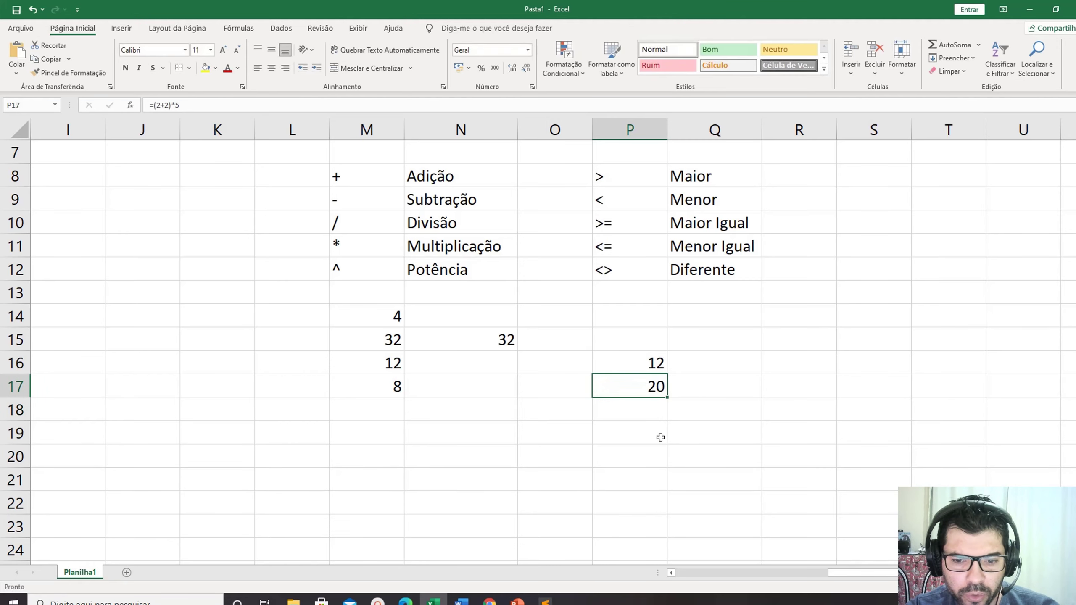
Compare the parenthesised formula in P17 with the unparenthesised formula in P16.
double_click(612, 386)
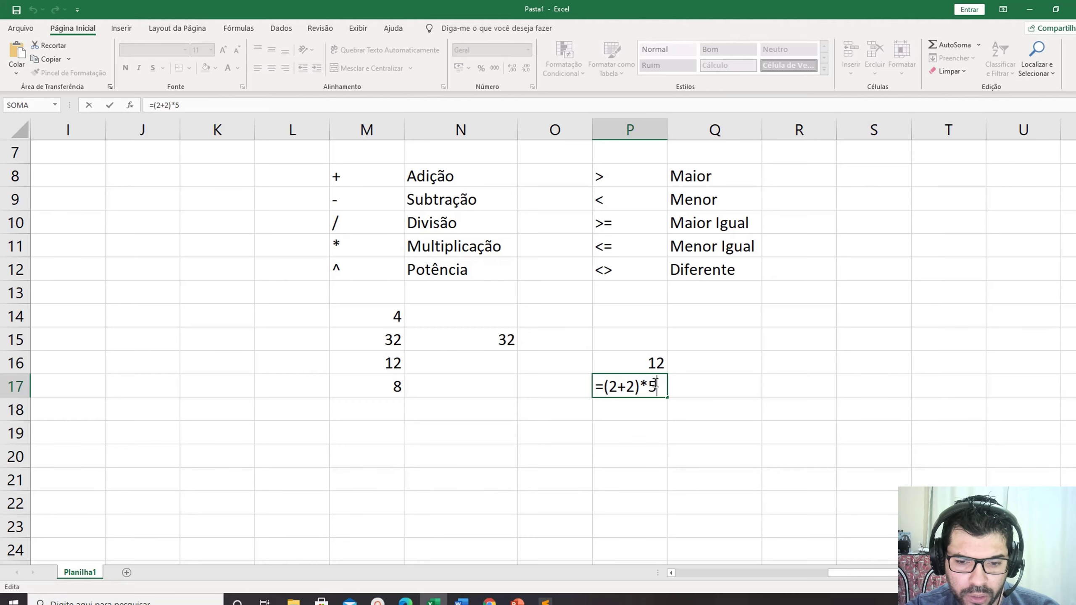
key(Return)
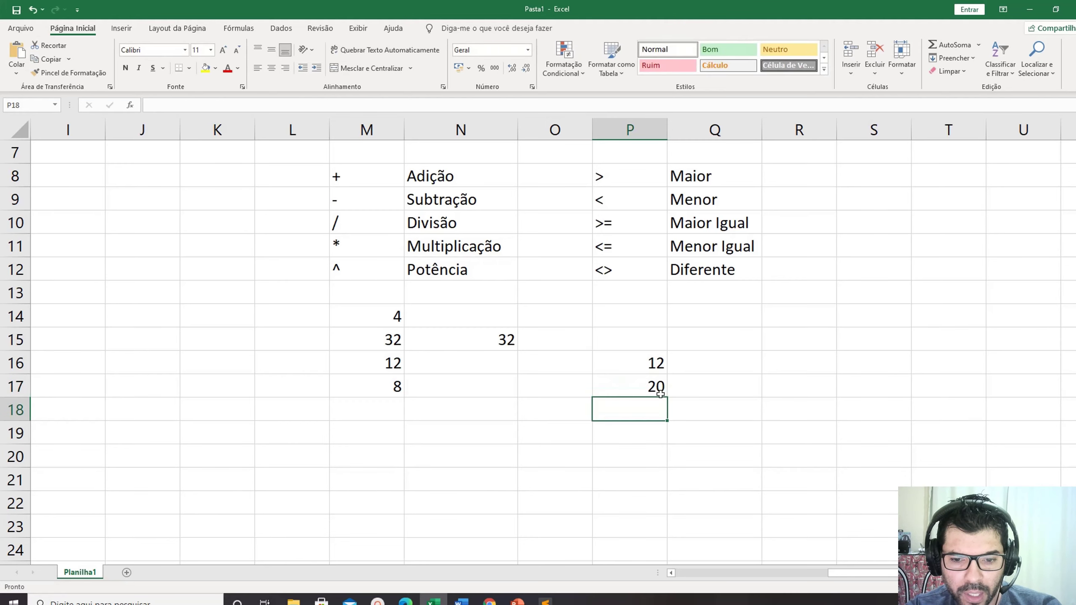
click(649, 390)
click(639, 363)
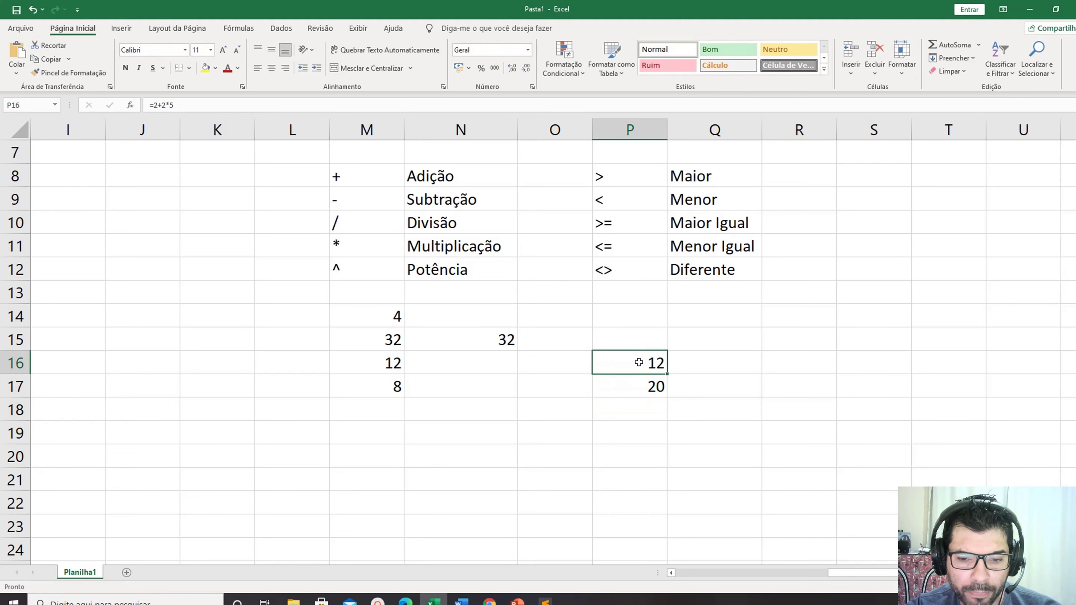
double_click(639, 362)
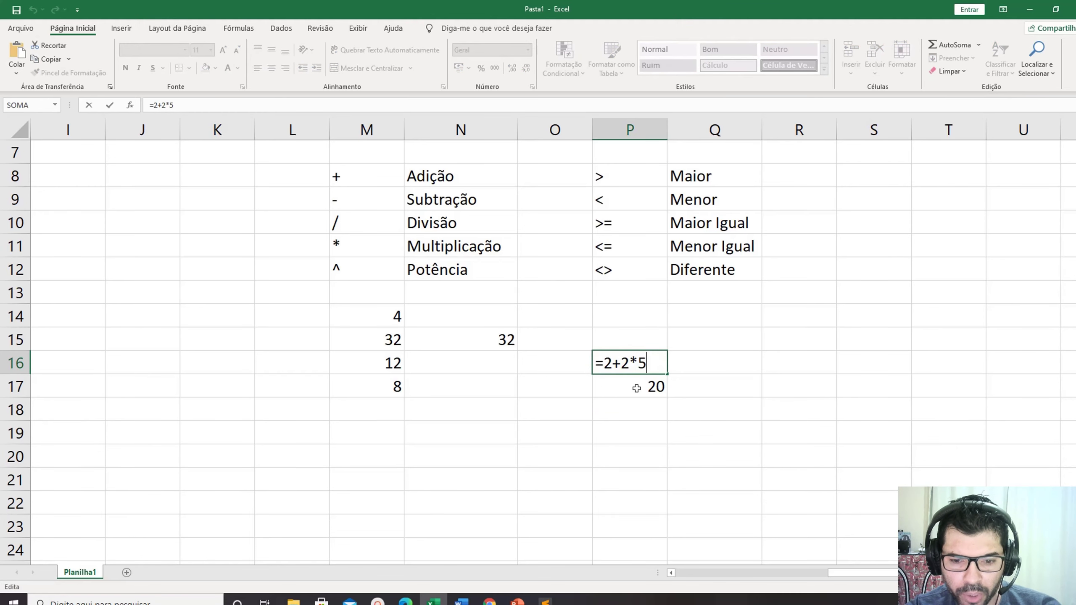
key(Return)
key(F2)
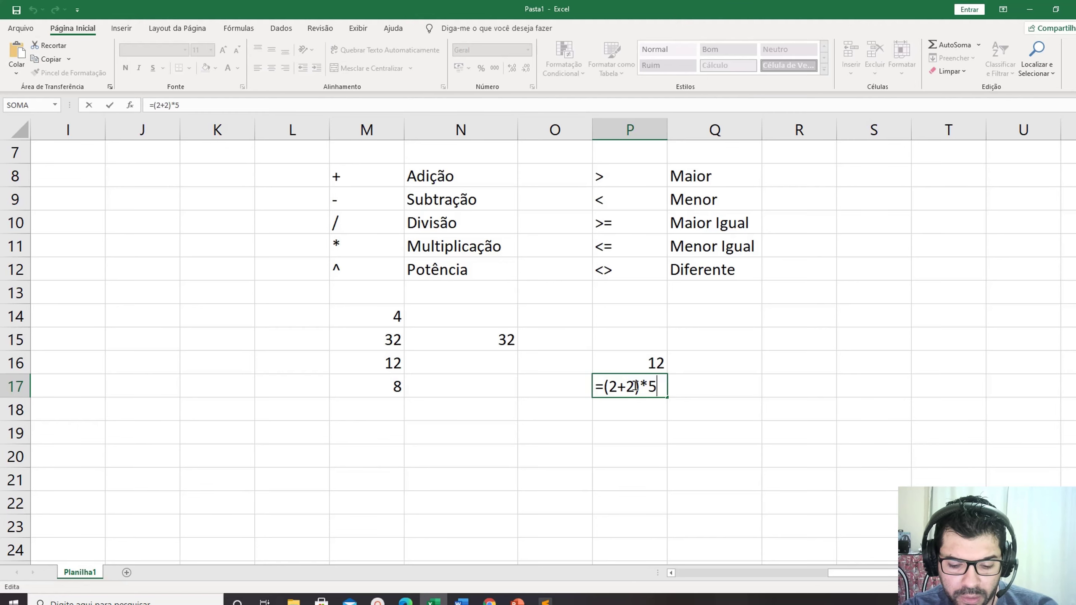
key(Return)
double_click(641, 364)
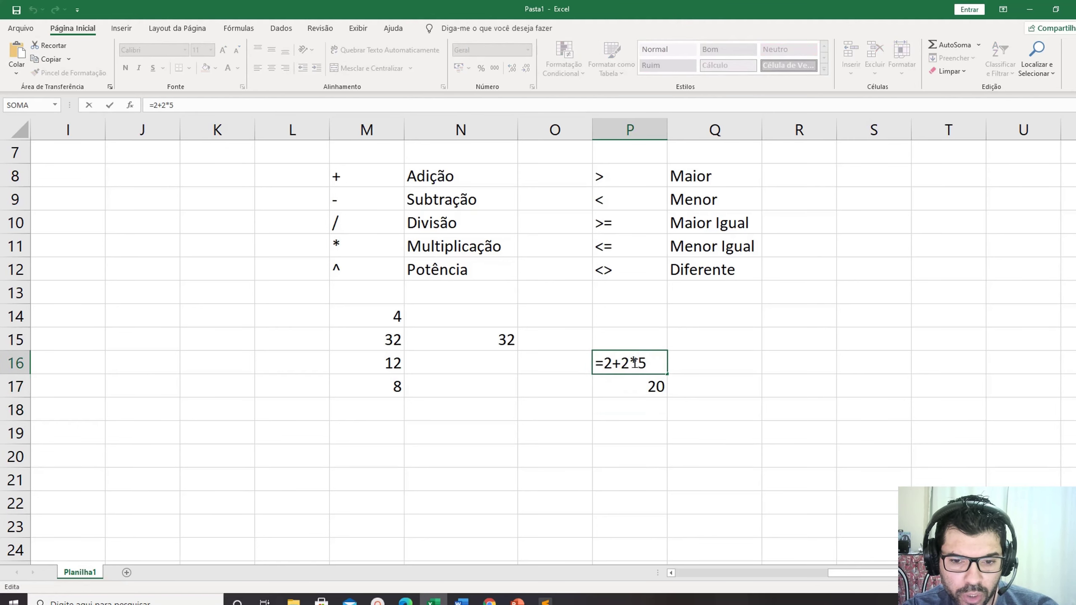
key(Return)
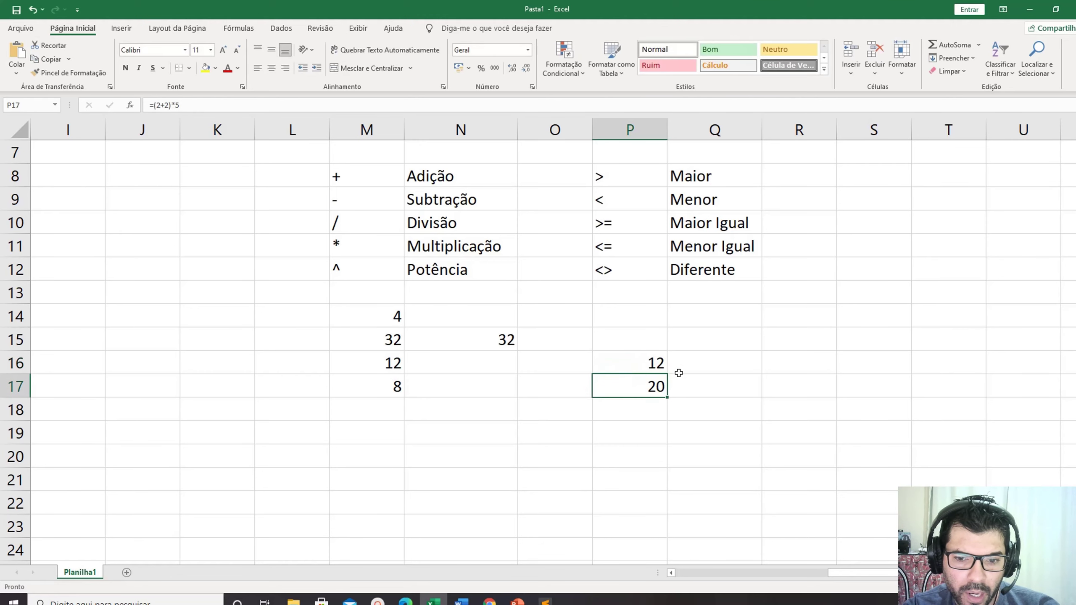
Enter the mixed-operator example =10+2*20/2 in cell Q16.
click(700, 360)
text(=)
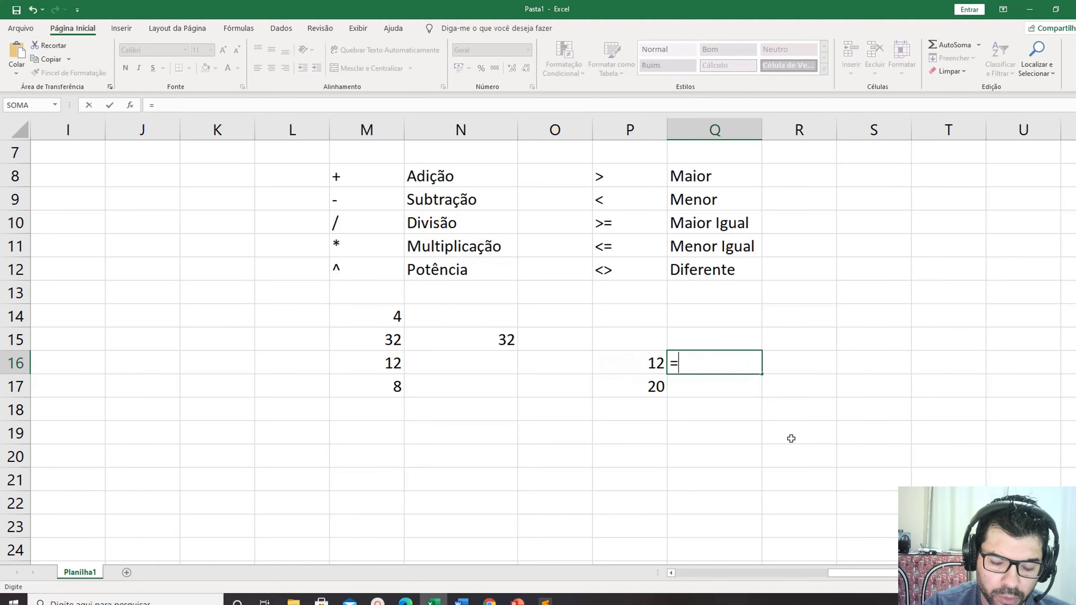
text(10)
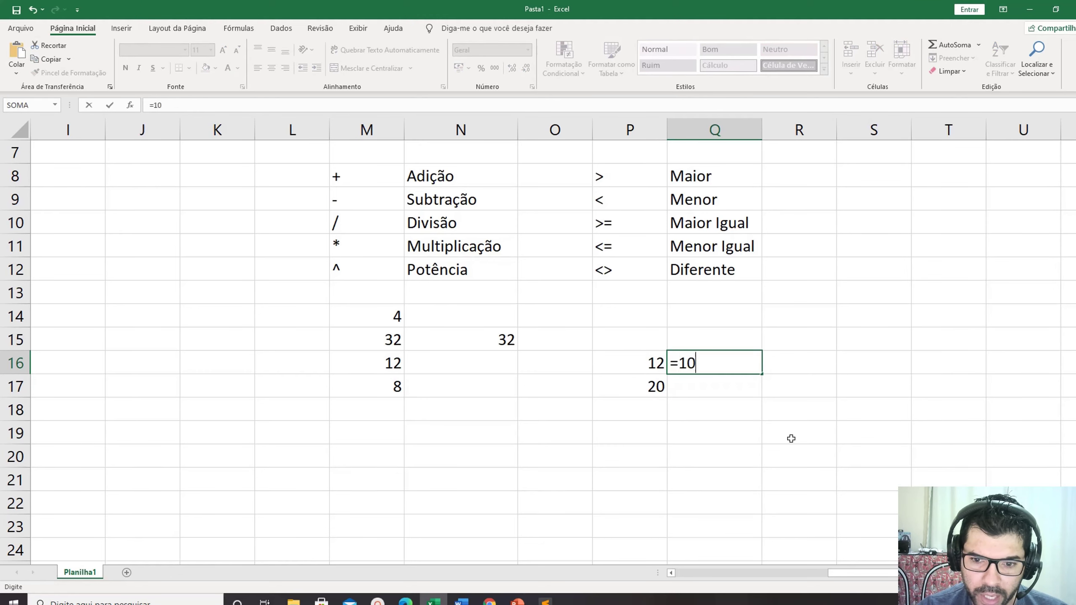
text(+2)
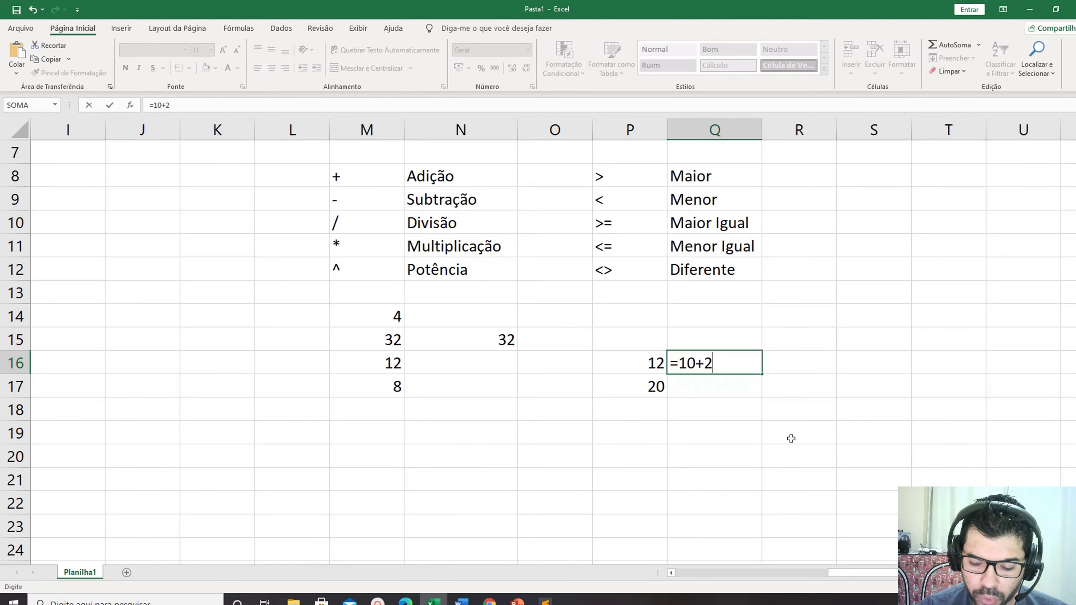
text(*20)
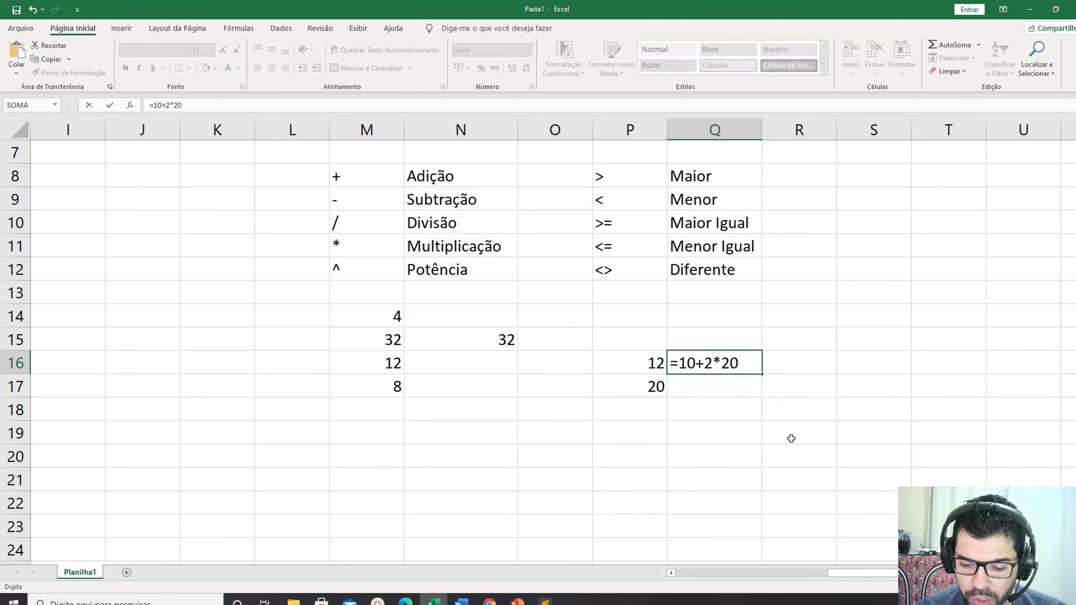
text(/2)
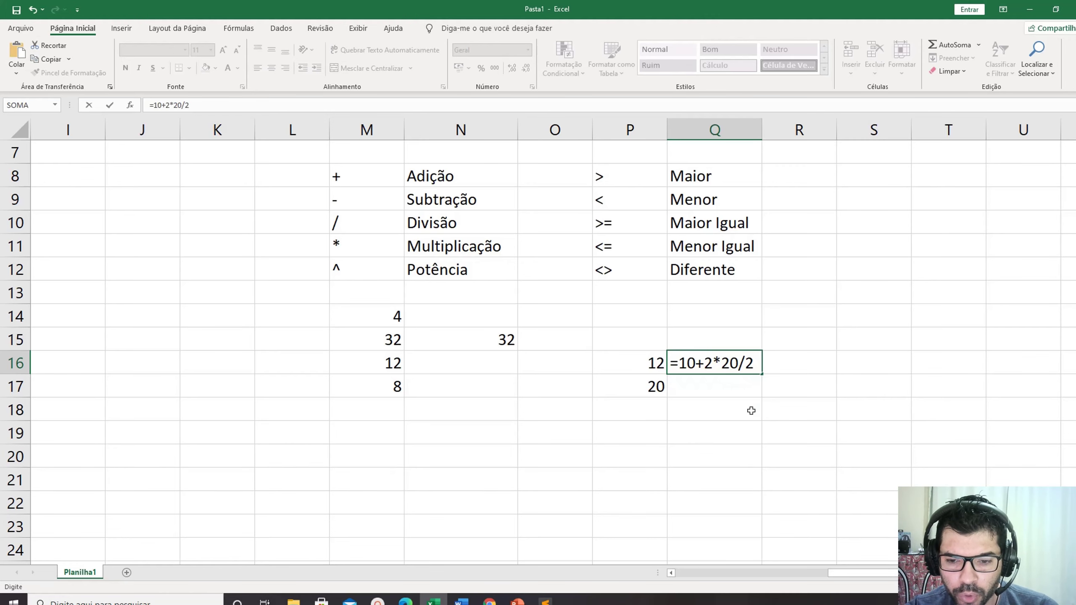
key(Return)
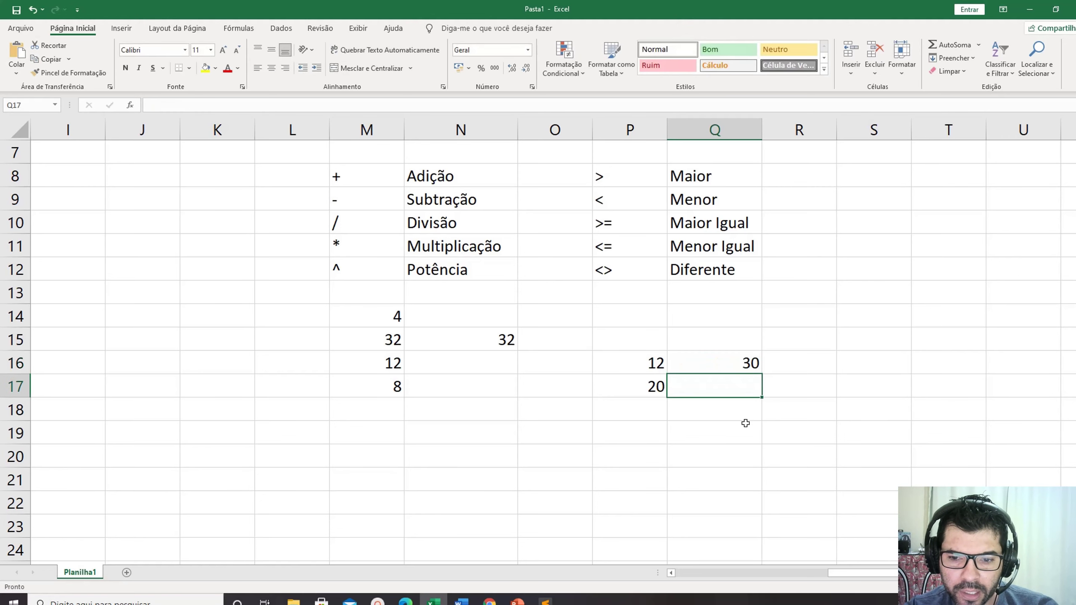
Examine the multiplication and division operators in Q16's formula to see the order in which its operations are calculated.
double_click(732, 363)
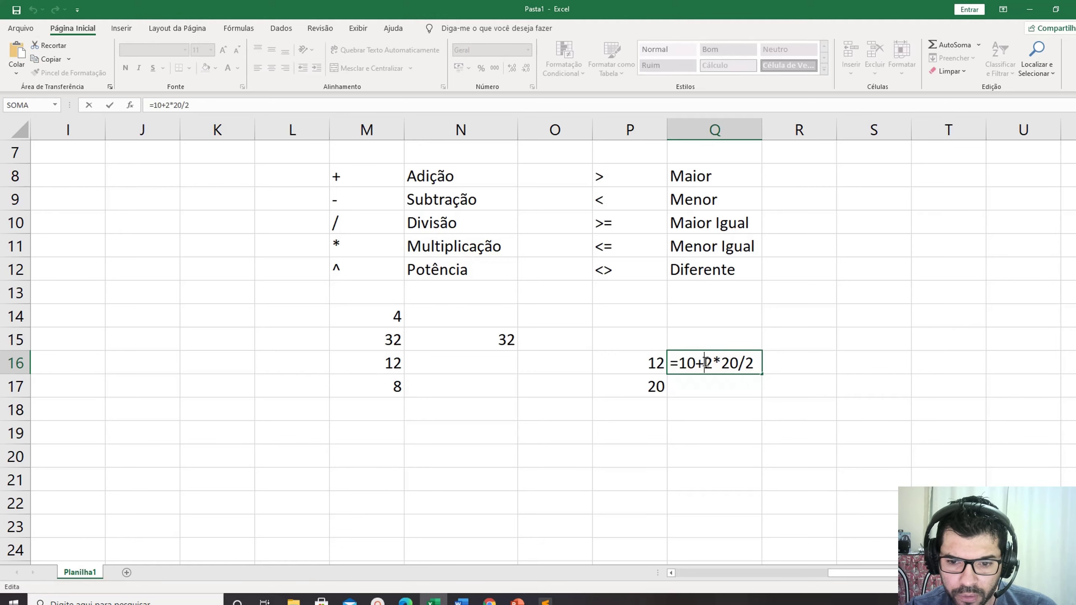
key(Return)
click(746, 362)
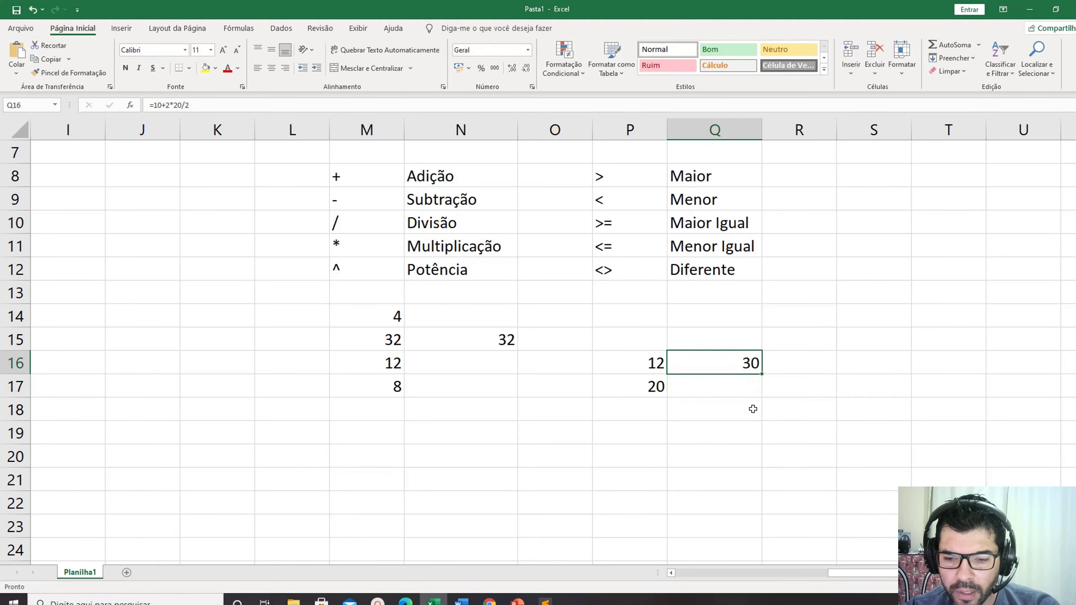
double_click(741, 367)
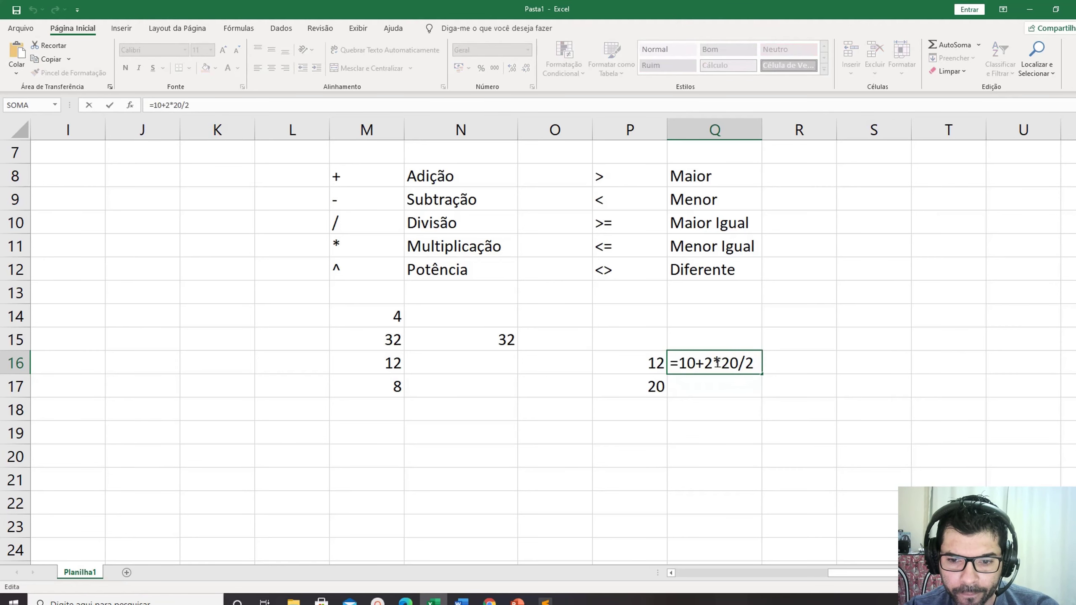
click(724, 363)
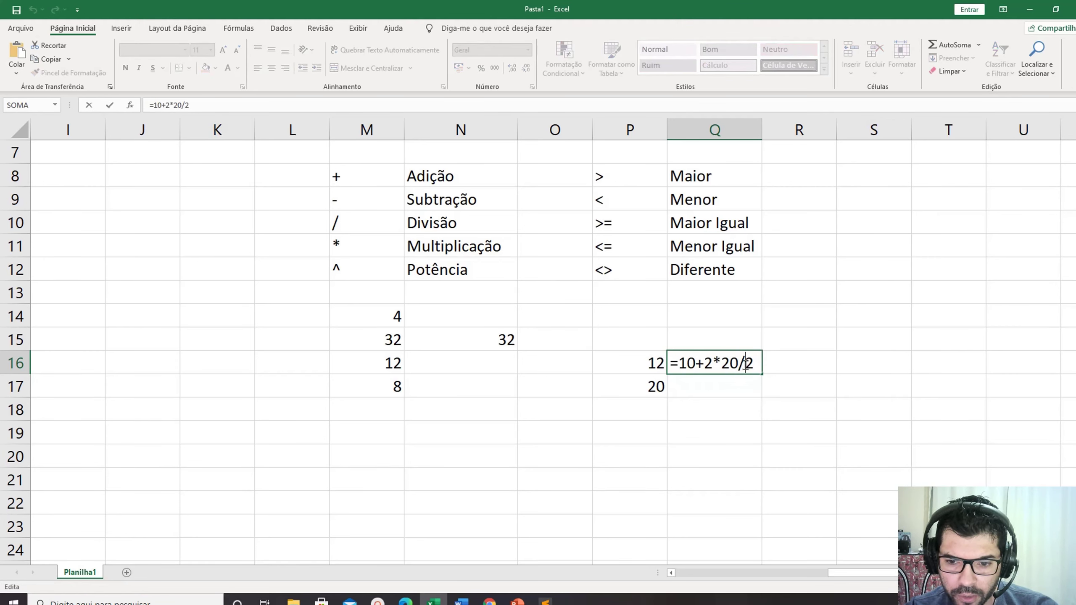
drag(746, 364, 739, 364)
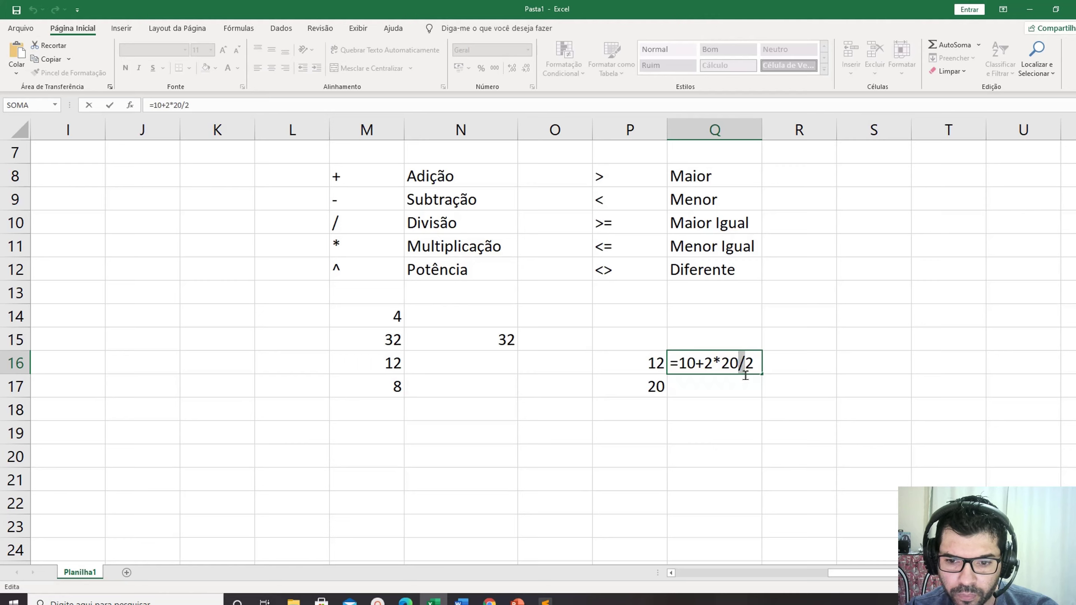
click(717, 361)
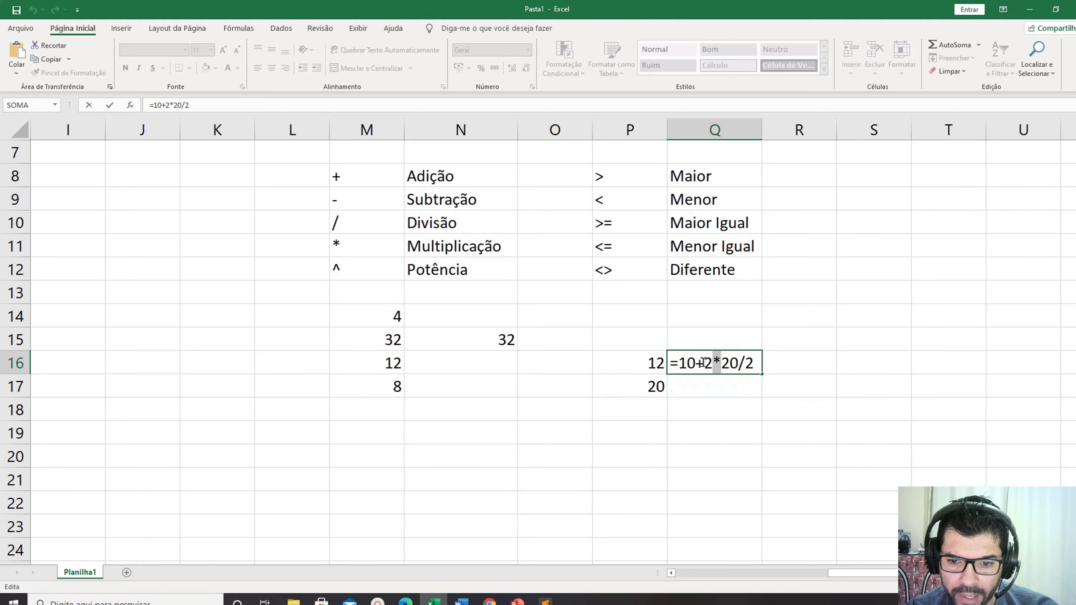
click(731, 363)
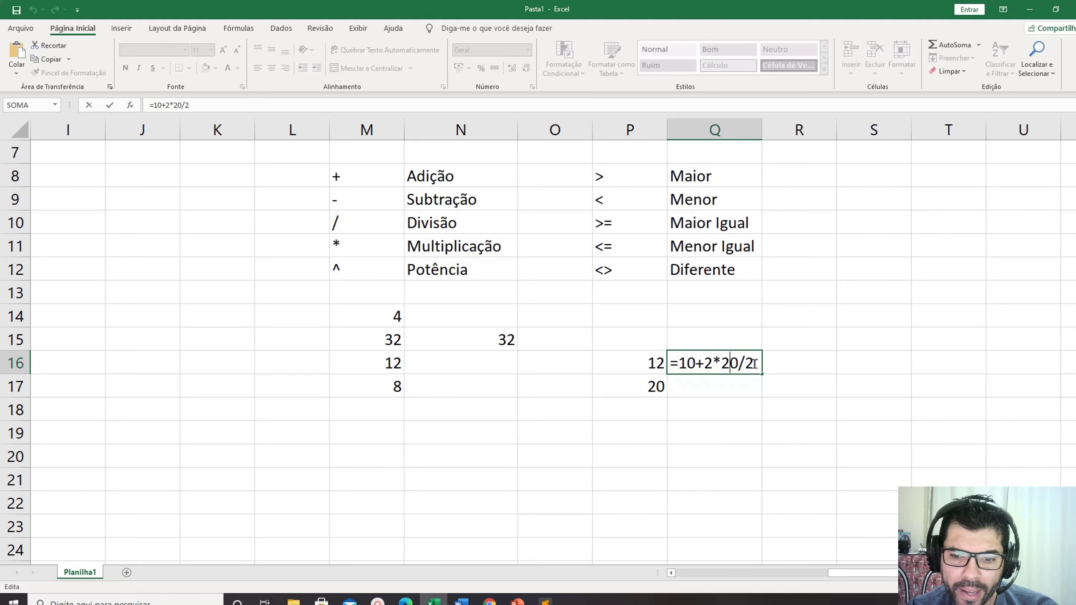
click(755, 363)
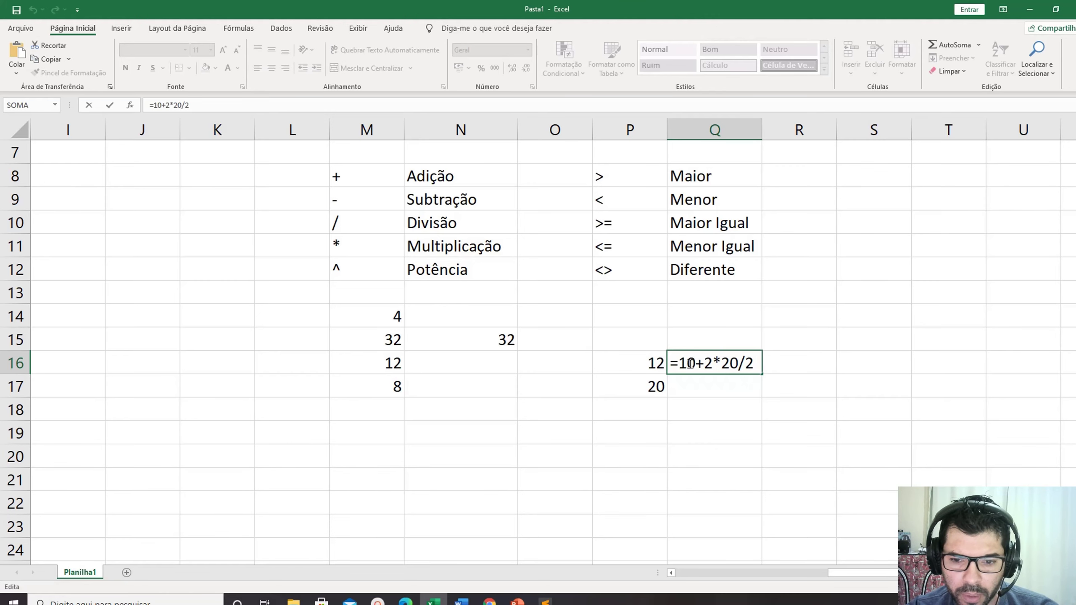
drag(683, 363, 752, 361)
Append -4 to the formula in cell Q16 so it reads =10+2*20/2-4.
click(756, 365)
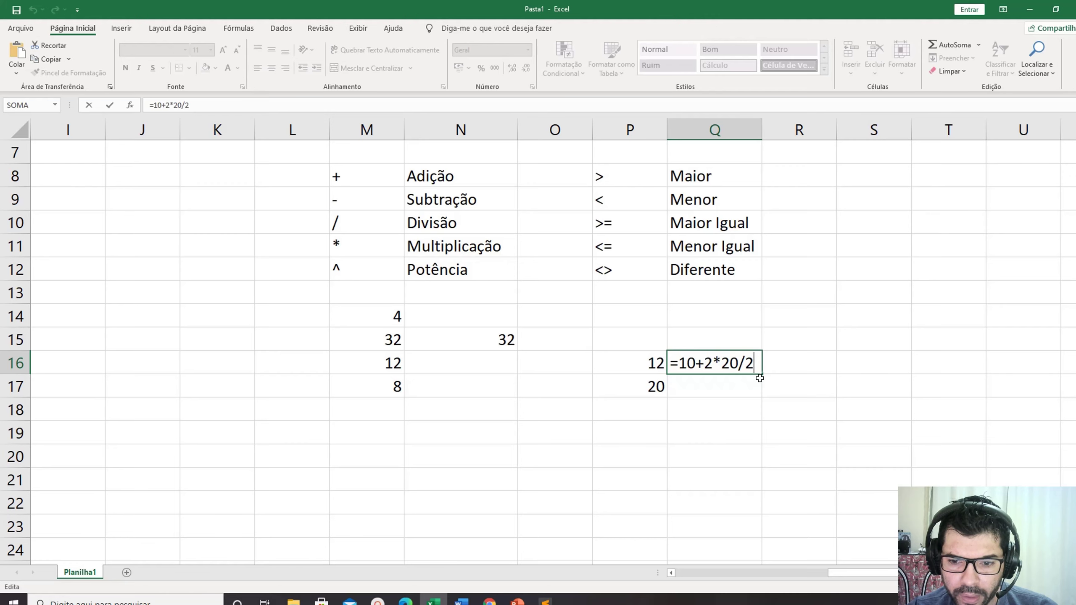
text(-)
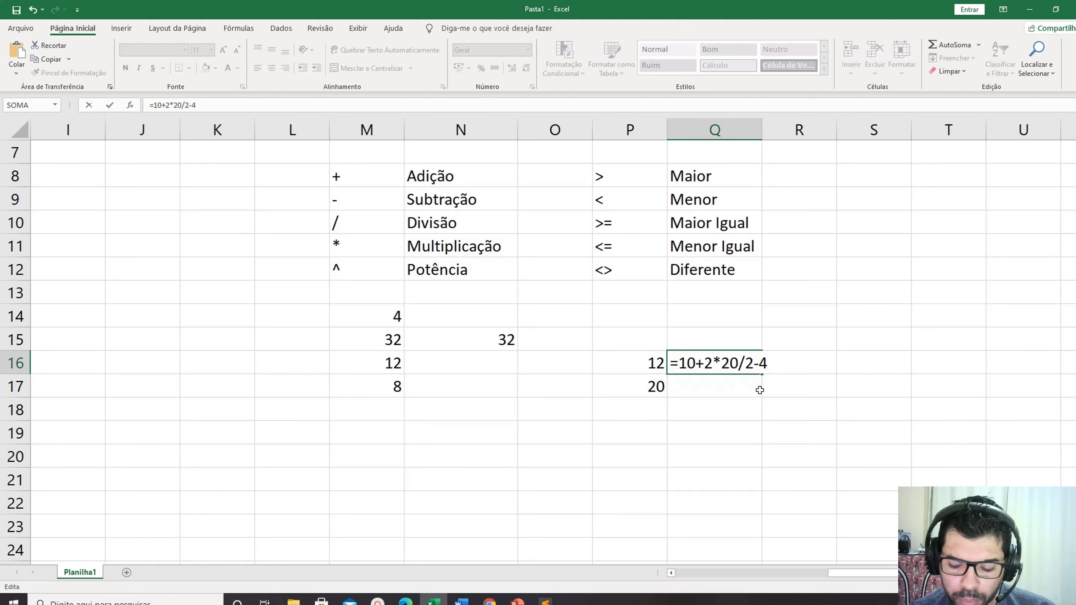
text(4)
key(Return)
Examine the order of operations in Q16's extended formula, including the 20/2 part and the final subtraction.
click(736, 361)
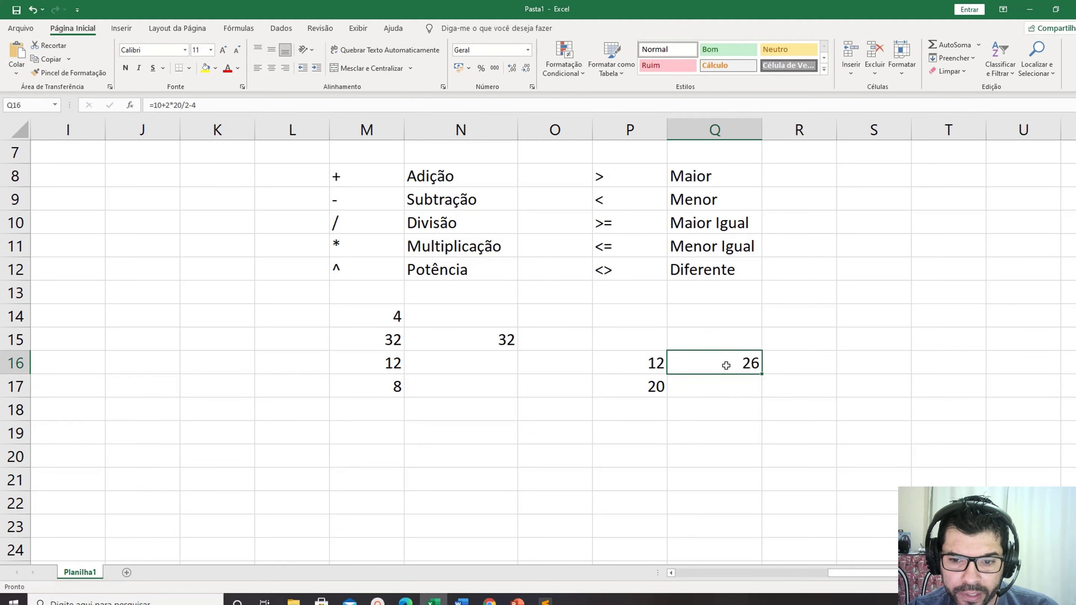
double_click(726, 366)
drag(722, 363, 754, 363)
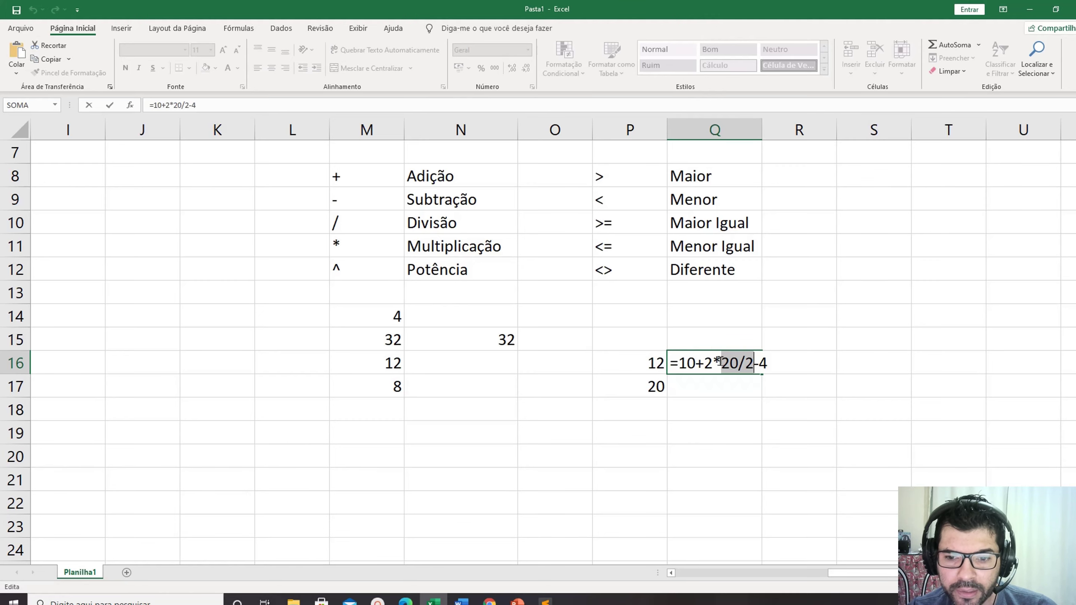
click(761, 364)
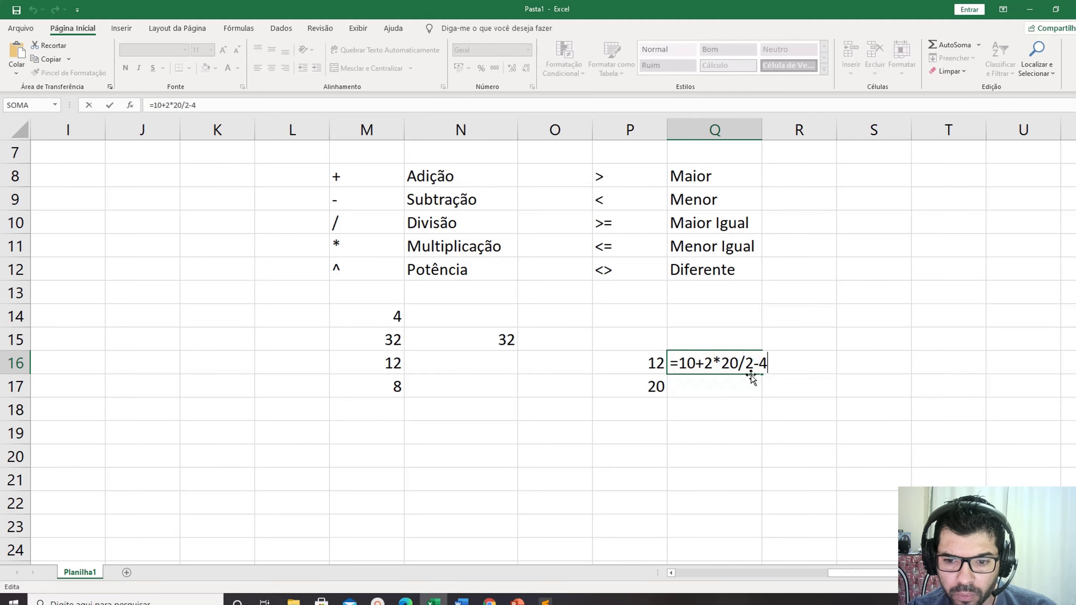
click(776, 360)
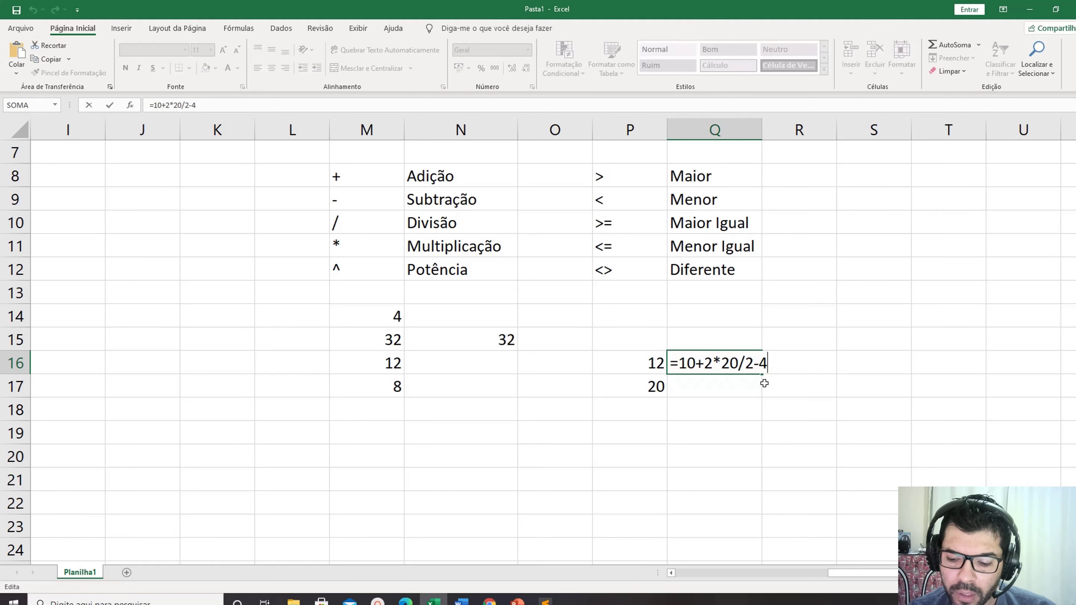
key(Return)
click(696, 369)
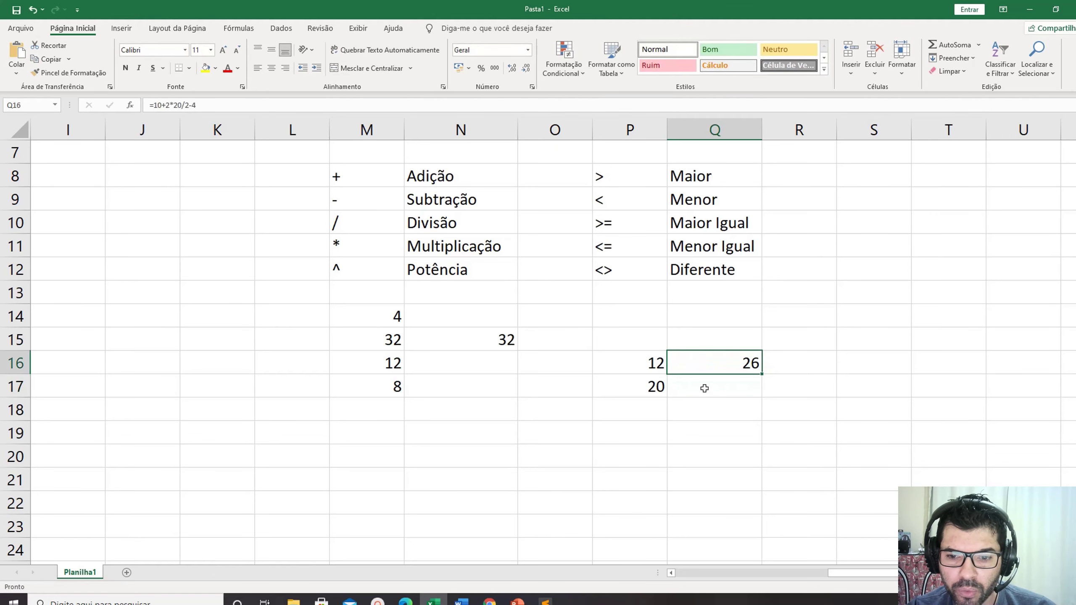
double_click(722, 361)
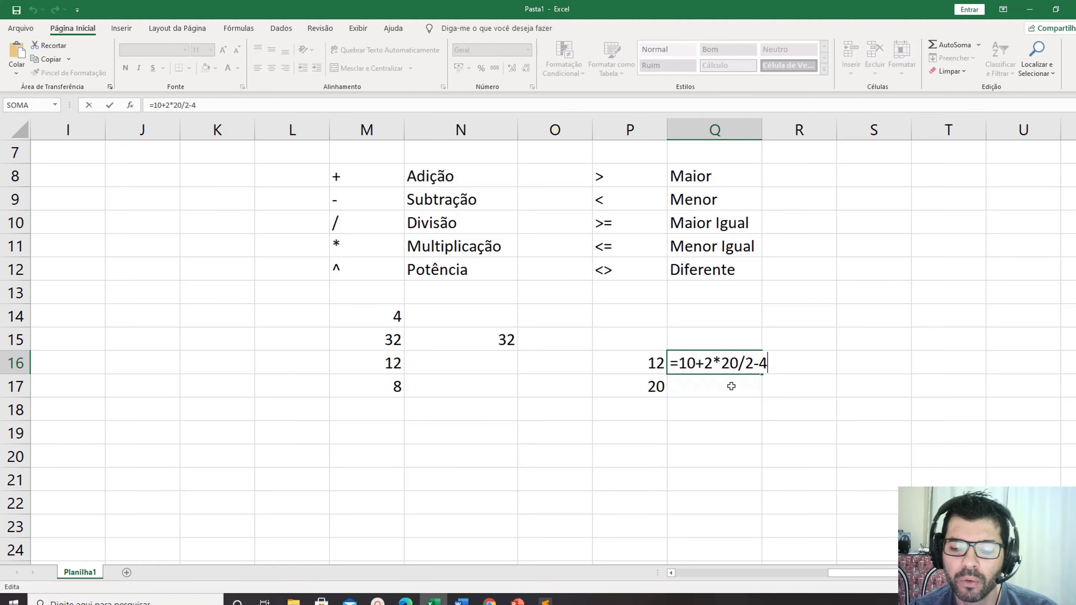
key(Return)
click(721, 368)
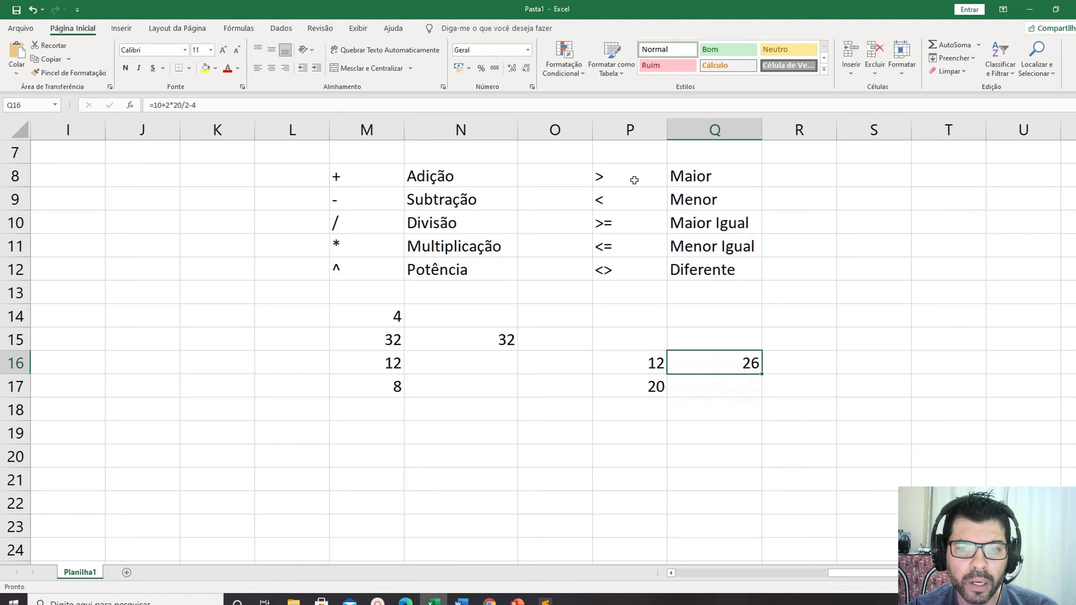
Highlight the relational operator symbols and their names in P8:Q12 for review against the example formula in Q16.
drag(633, 179, 629, 267)
drag(686, 179, 684, 268)
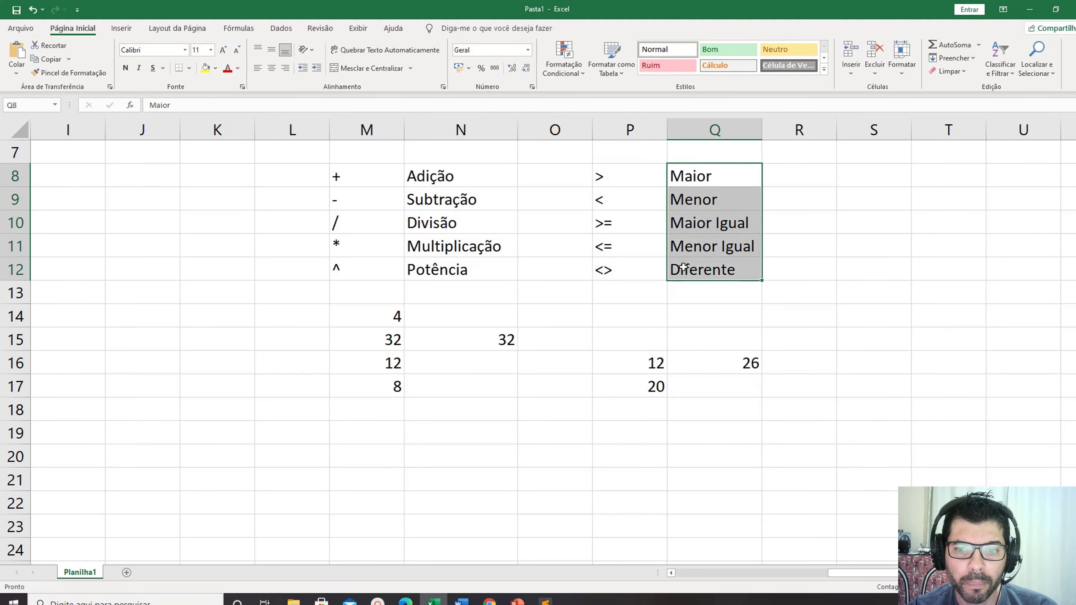
drag(622, 181, 642, 287)
click(716, 368)
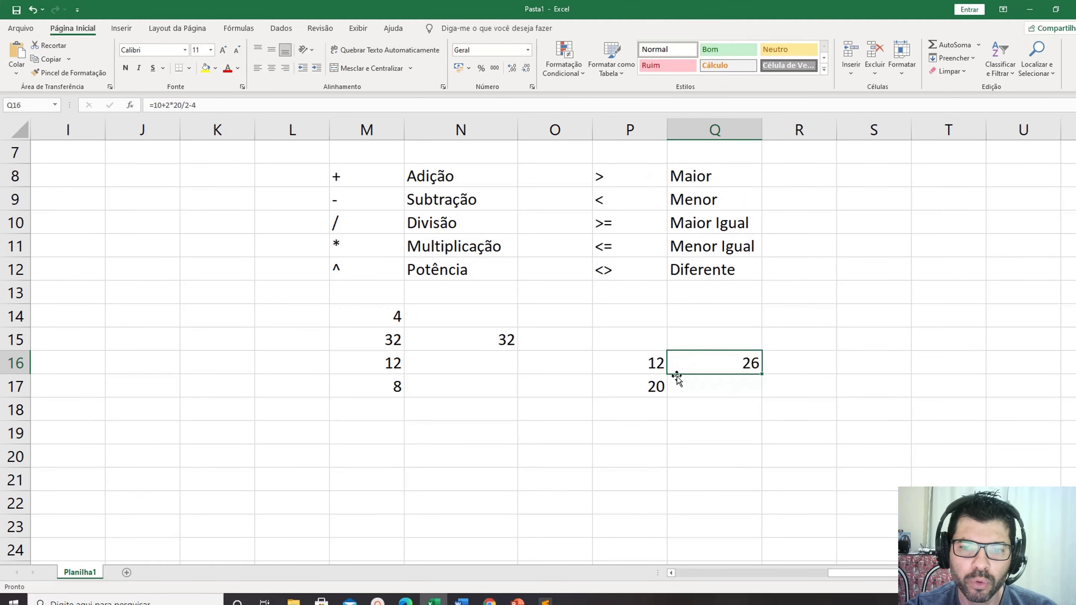
drag(630, 176, 738, 271)
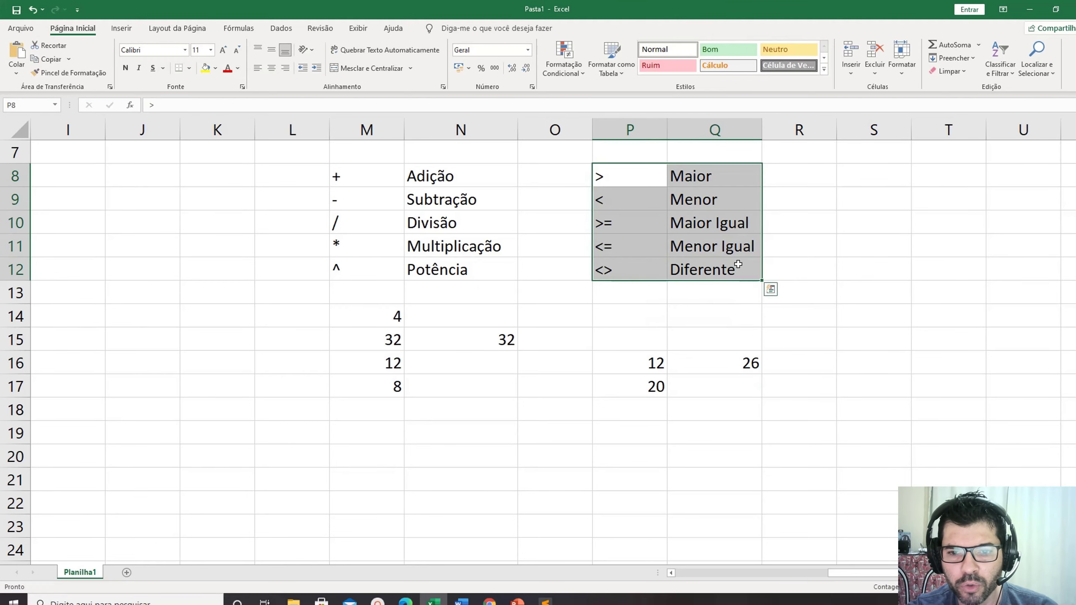
drag(644, 184, 741, 275)
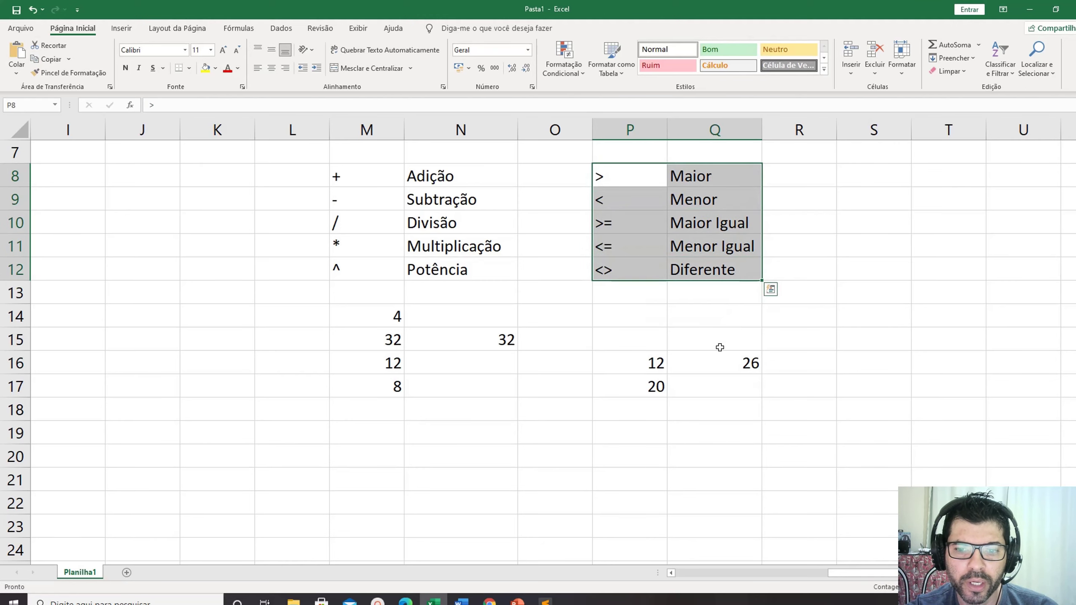
click(629, 178)
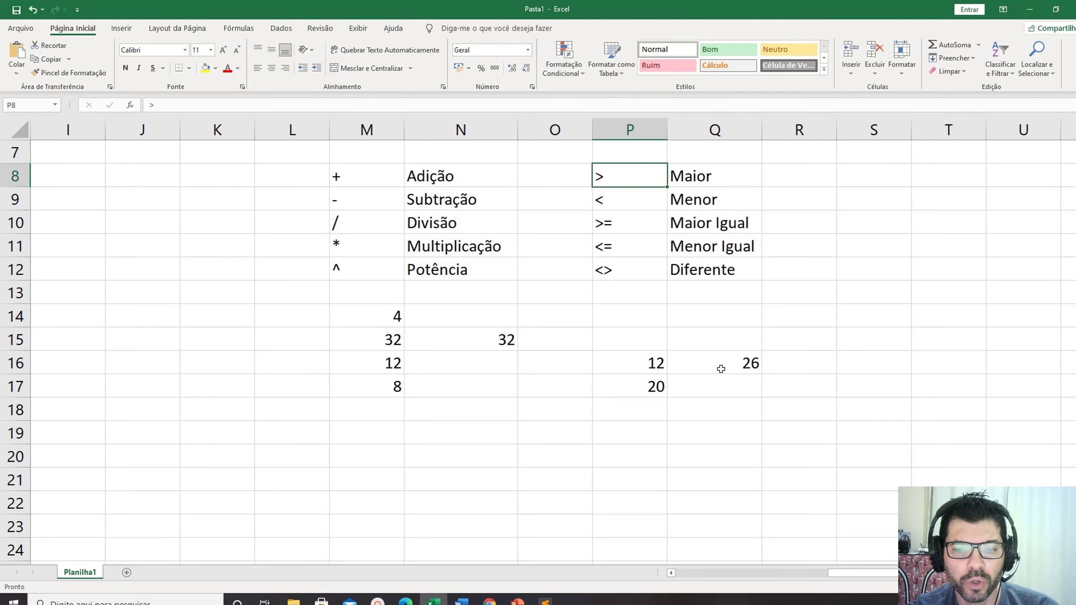
drag(637, 178, 719, 272)
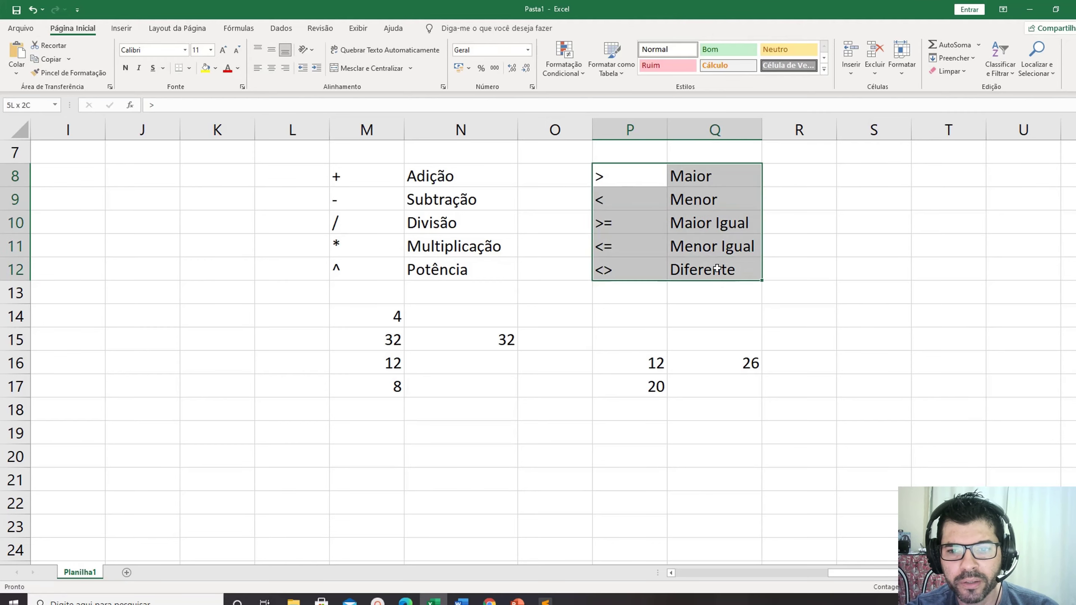
Go through the relational operators one by one from > to <>, along with the labels Maior Igual, Menor Igual and Diferente.
click(640, 174)
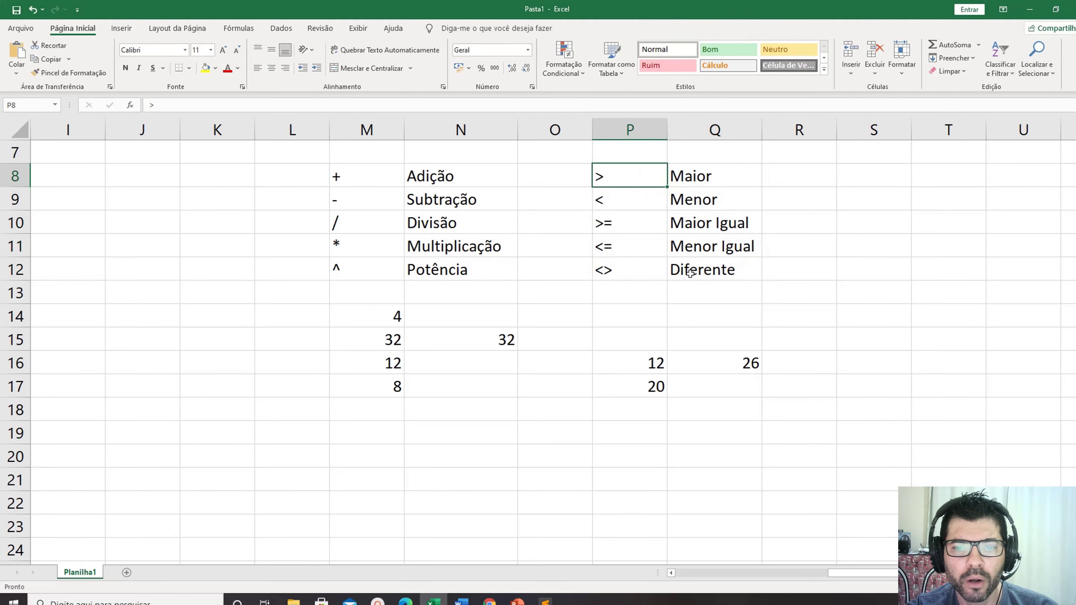
key(Down)
key(Down)
key(Down)
key(Down)
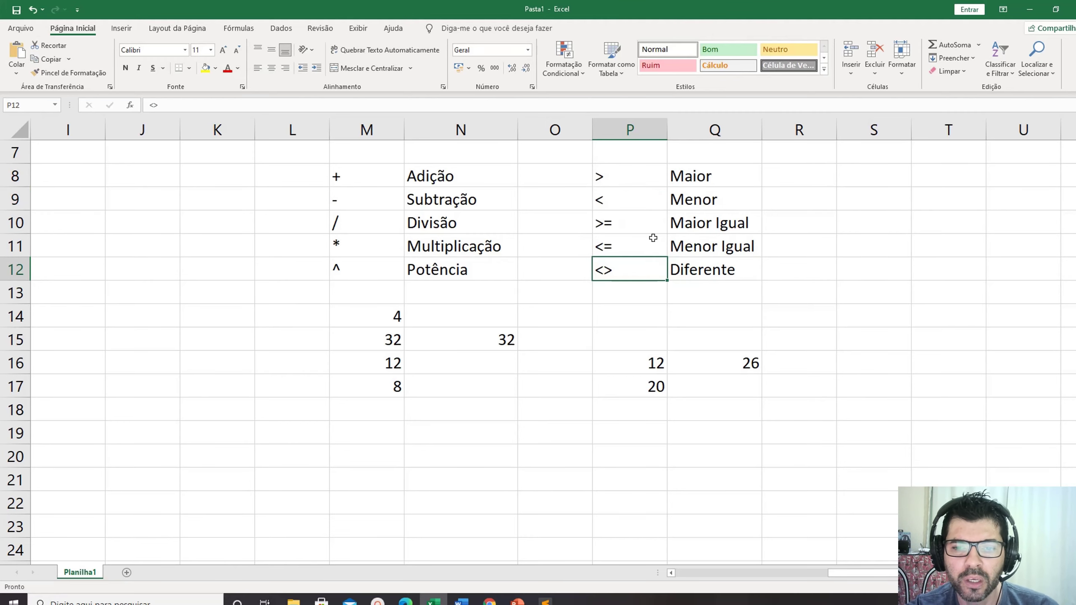
click(693, 230)
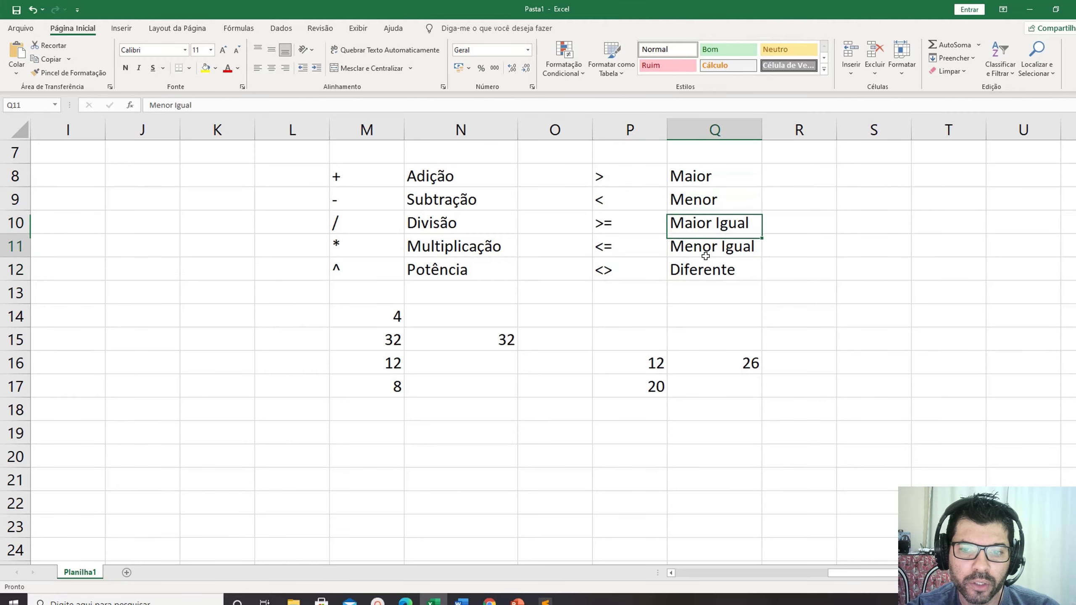
click(729, 269)
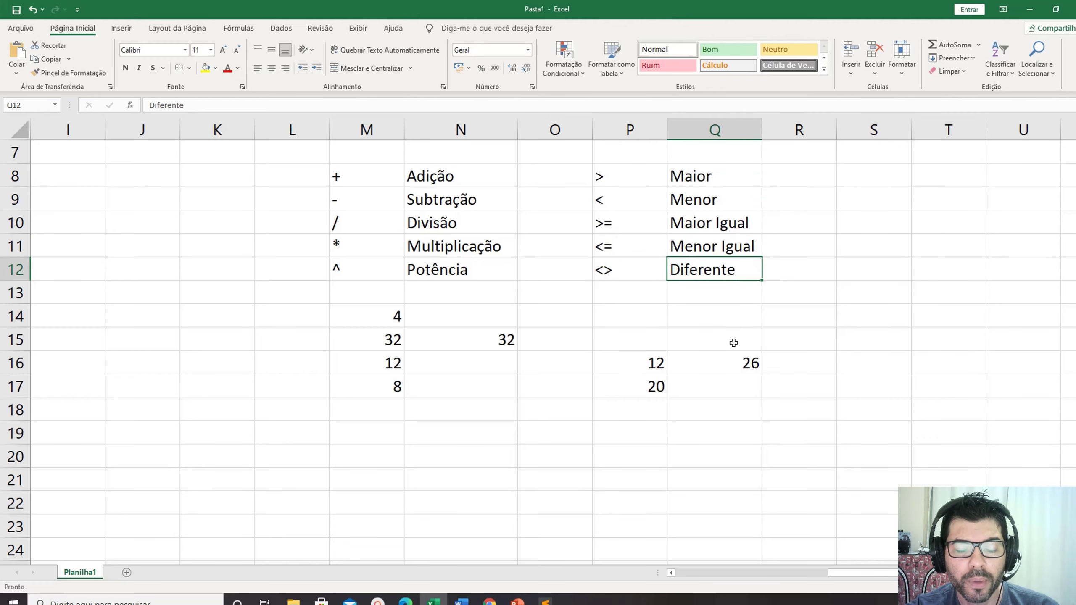